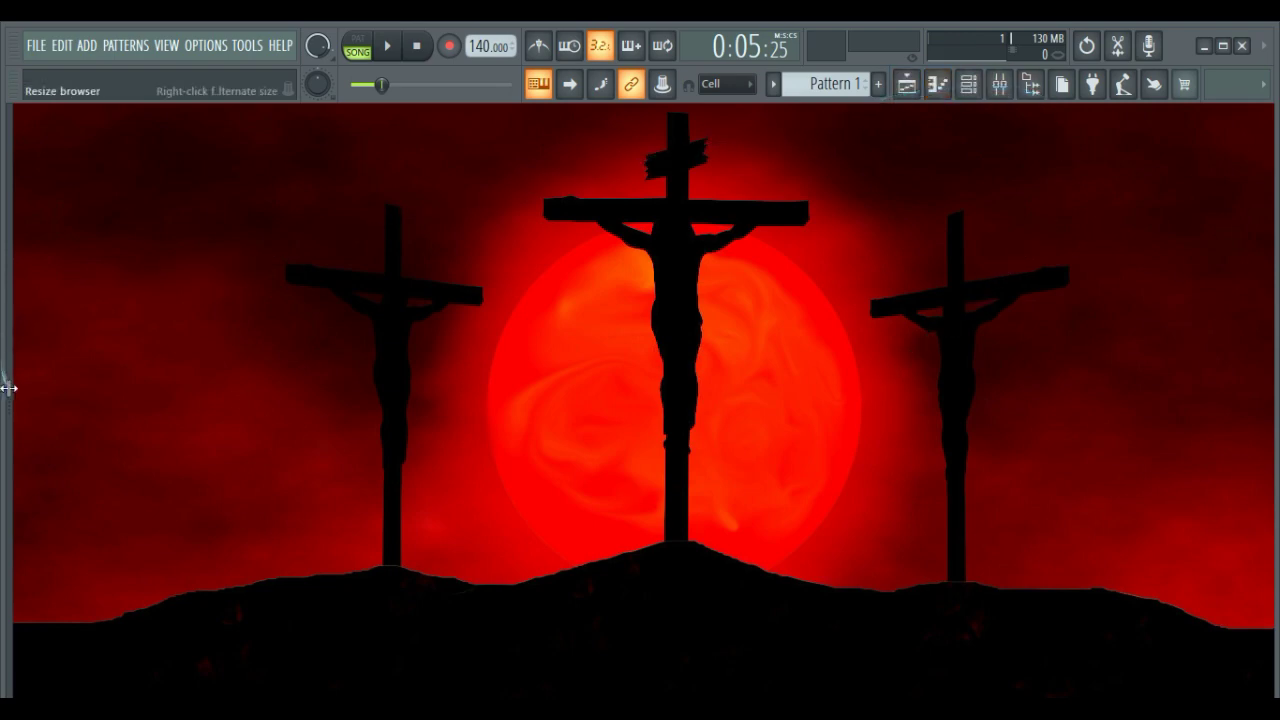
Reveal the browser, open the playlist and play the recorded audio clip on Track 1 from its start.
{"action": "left_click_drag", "start_coordinate": [8, 388], "coordinate": [74, 400]}
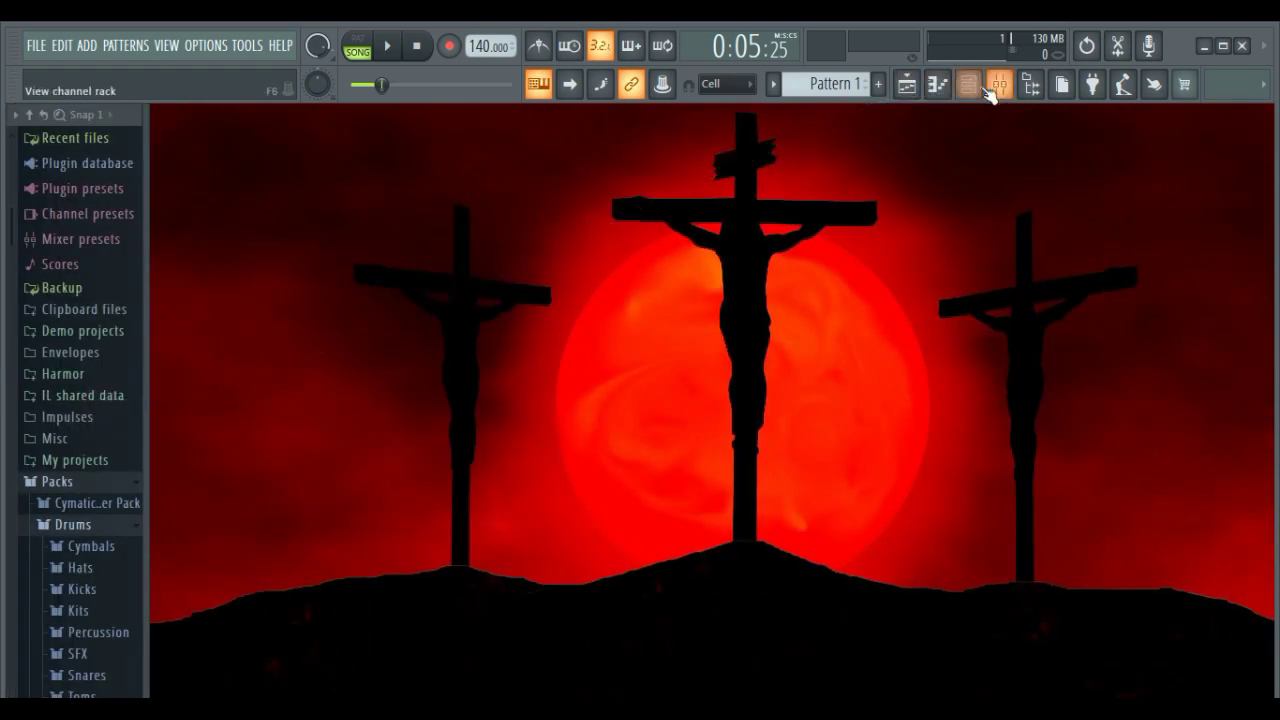
{"action": "left_click", "coordinate": [906, 85]}
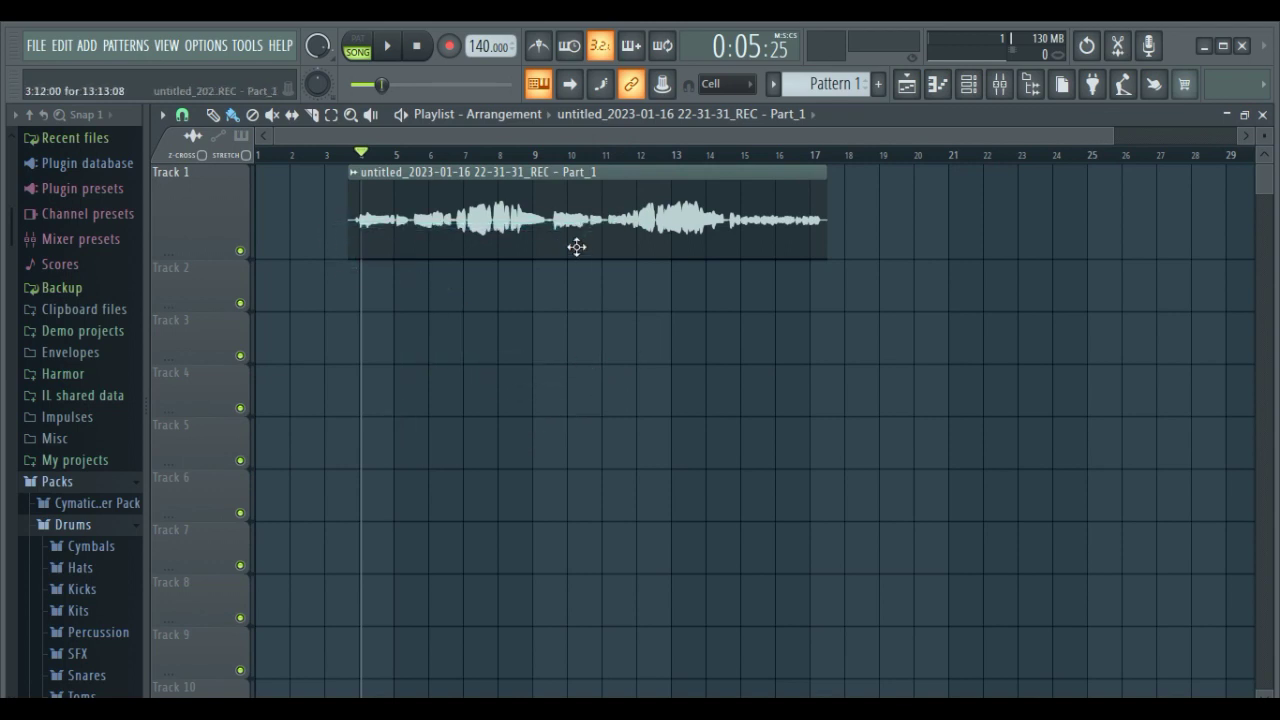
{"action": "left_click", "coordinate": [349, 157]}
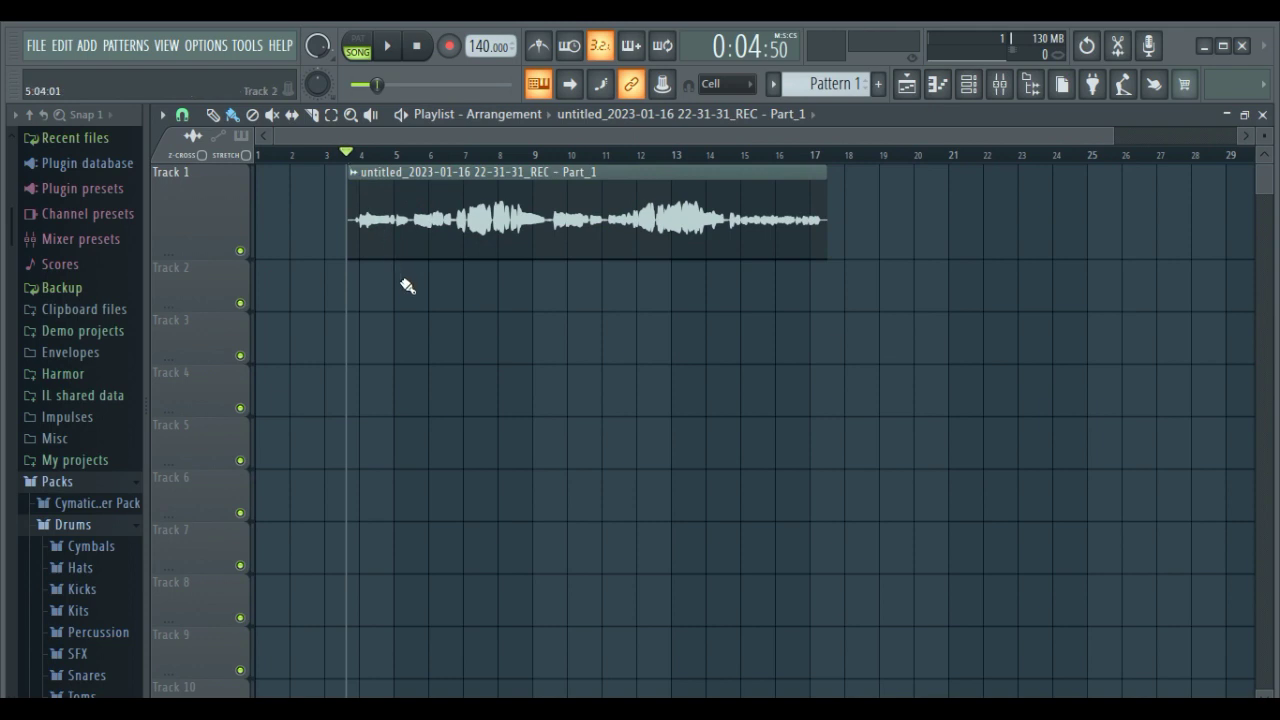
{"action": "key", "text": "space"}
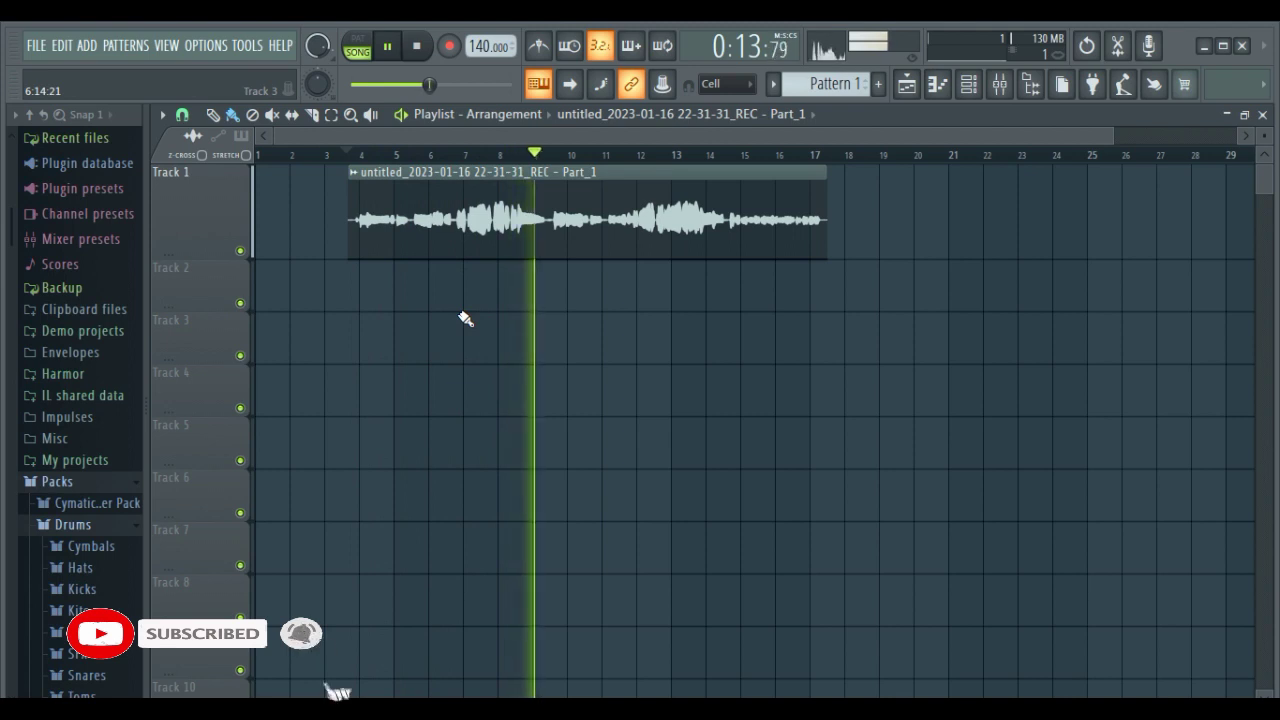
{"action": "key", "text": "space"}
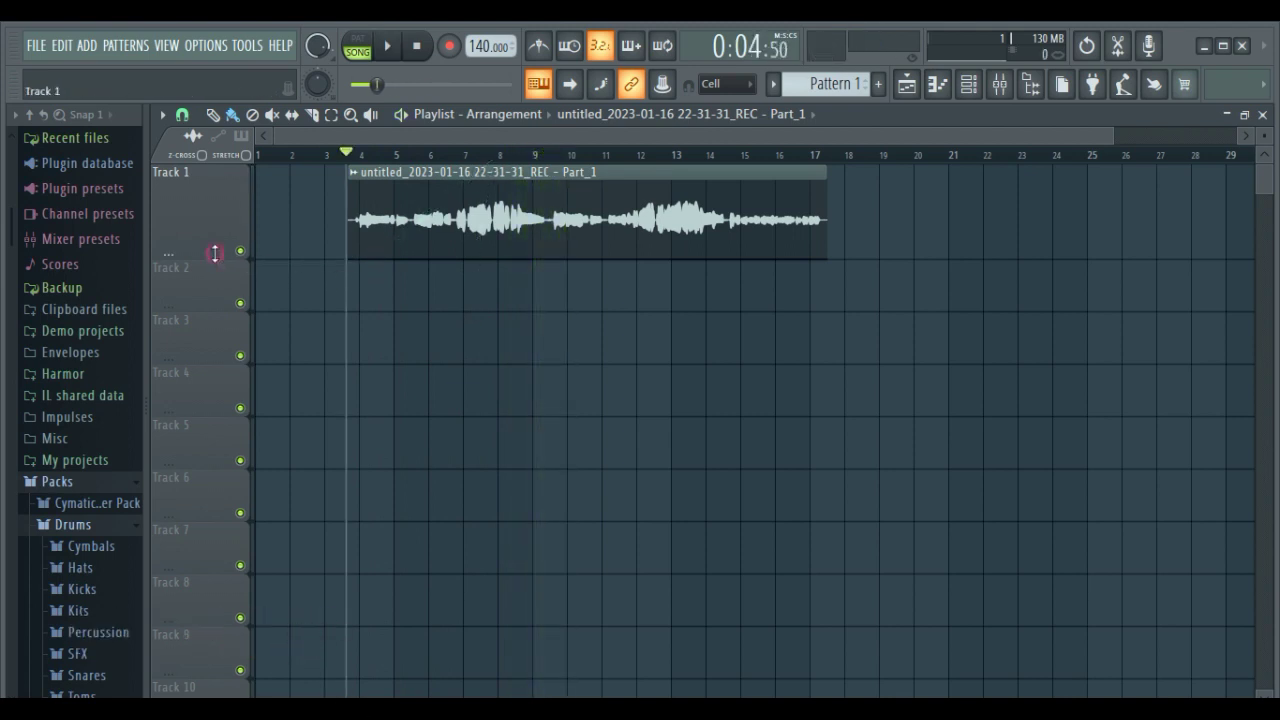
Increase the height of Track 1 and shift its audio clip slightly earlier to start at 3:08:00.
{"action": "left_click_drag", "start_coordinate": [215, 253], "coordinate": [240, 494]}
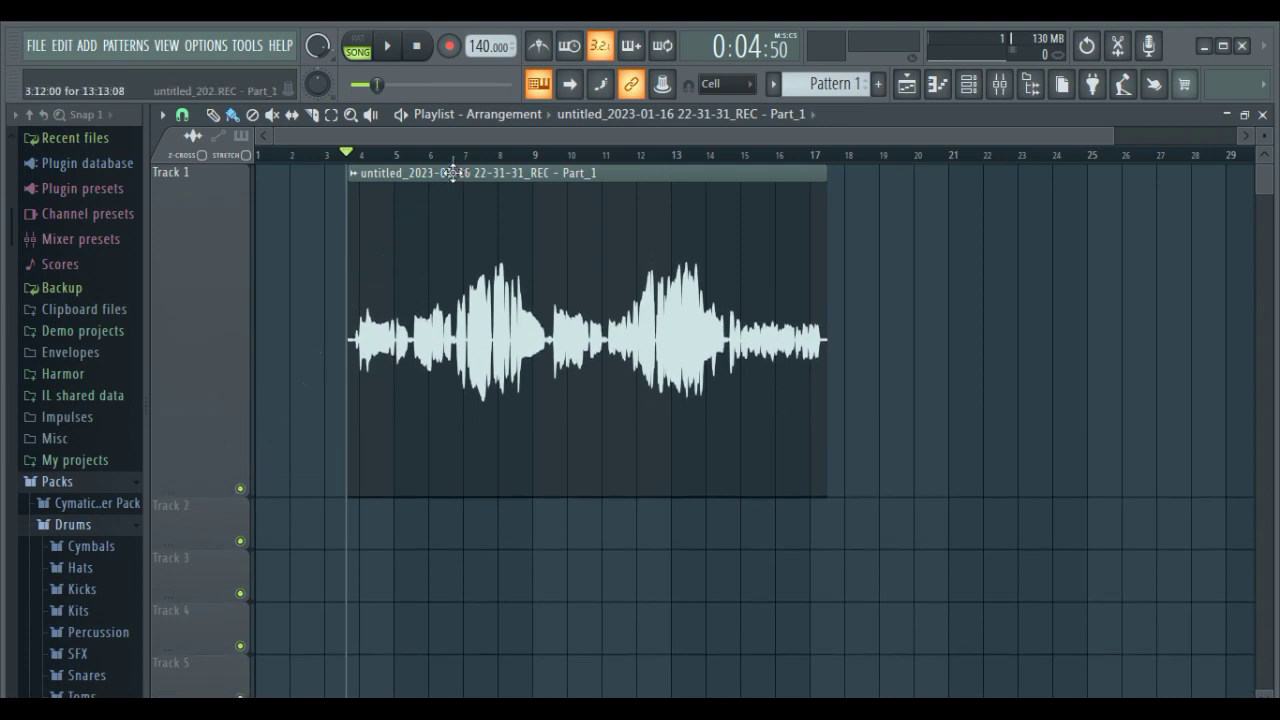
{"action": "left_click_drag", "start_coordinate": [453, 173], "coordinate": [444, 172]}
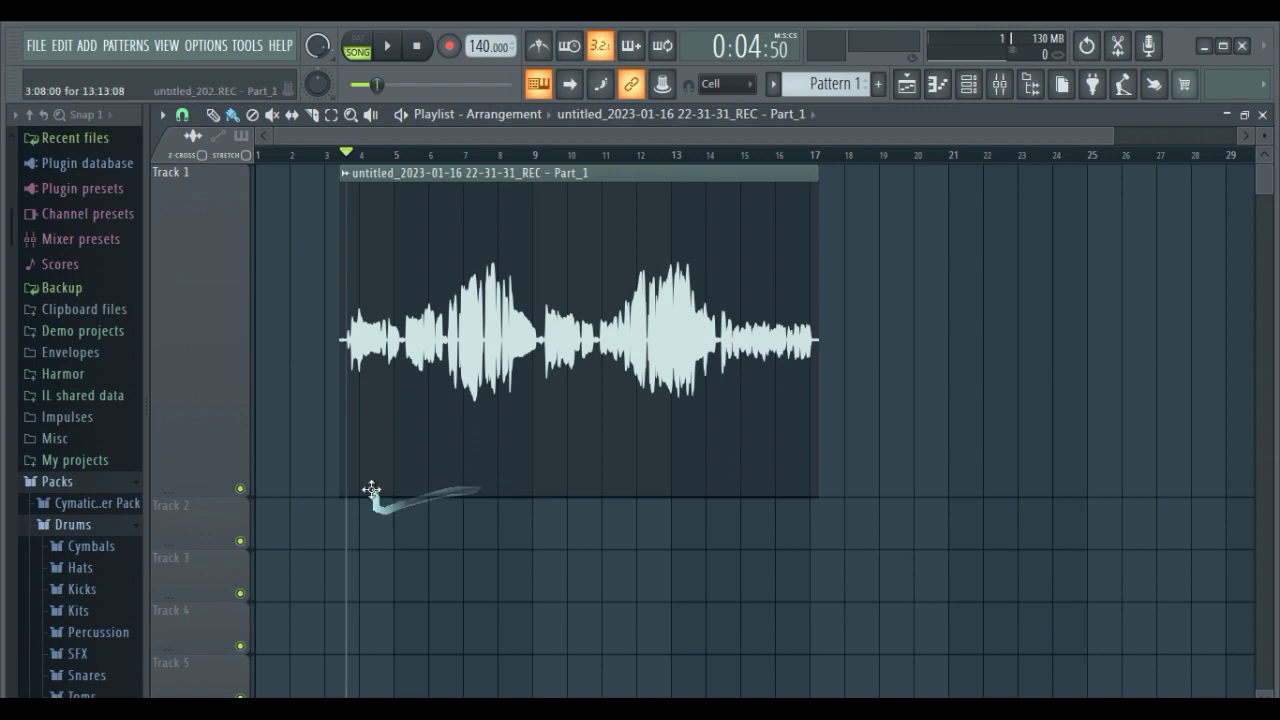
{"action": "scroll", "coordinate": [465, 163], "scroll_direction": "up", "scroll_amount": 1}
{"action": "scroll", "coordinate": [465, 163], "scroll_direction": "up", "scroll_amount": 1}
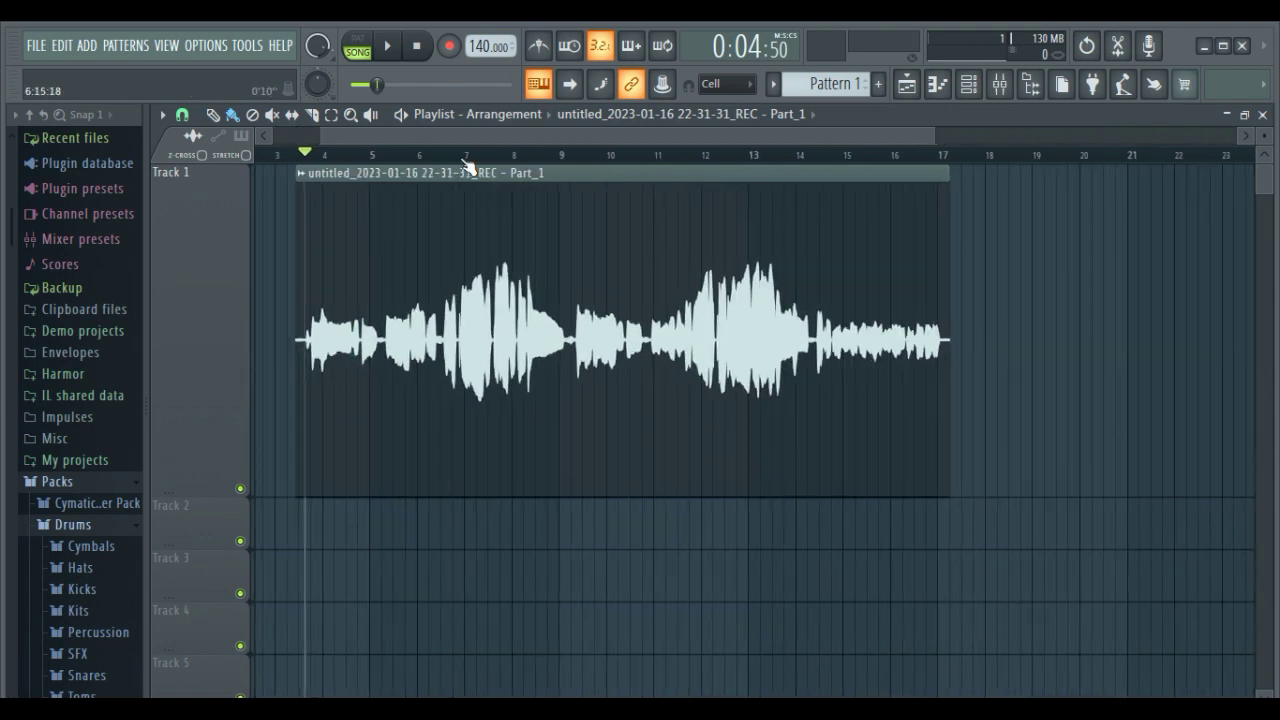
{"action": "left_click_drag", "start_coordinate": [471, 131], "coordinate": [434, 134]}
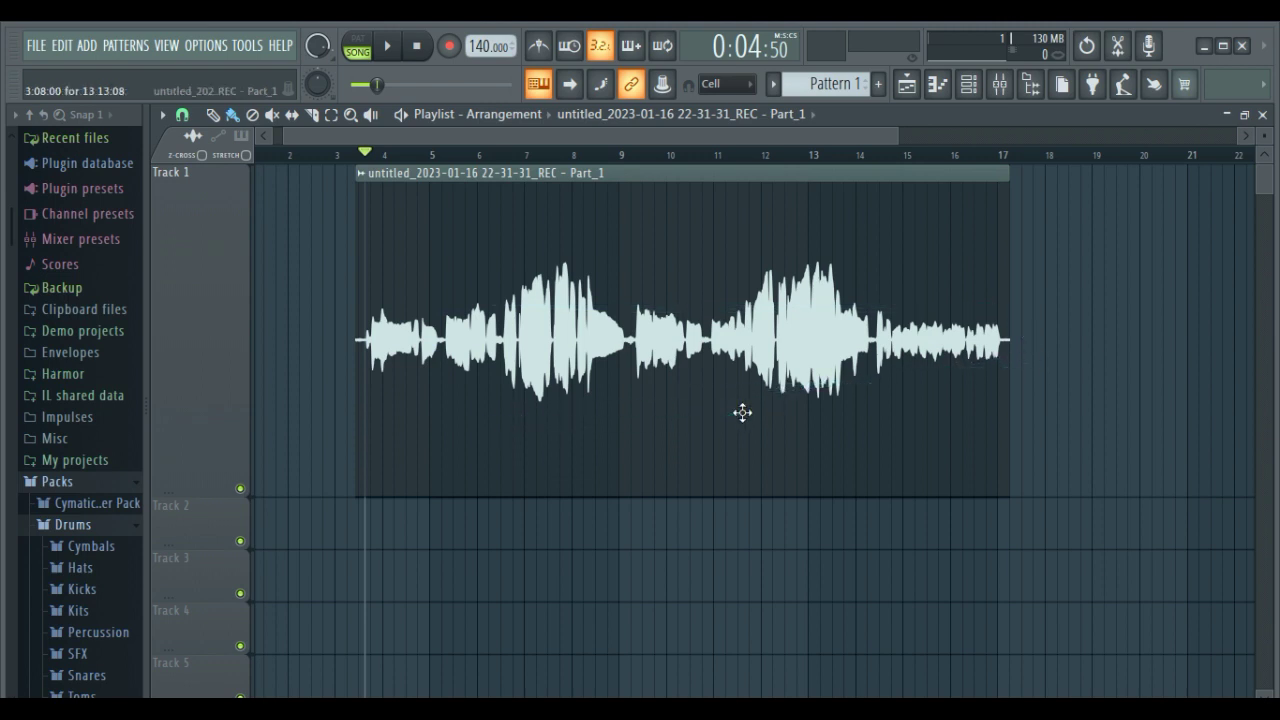
Open the channel rack and mixer, and play the recording while examining Insert 1's level with its existing Fruity Limiter.
{"action": "left_click", "coordinate": [969, 90]}
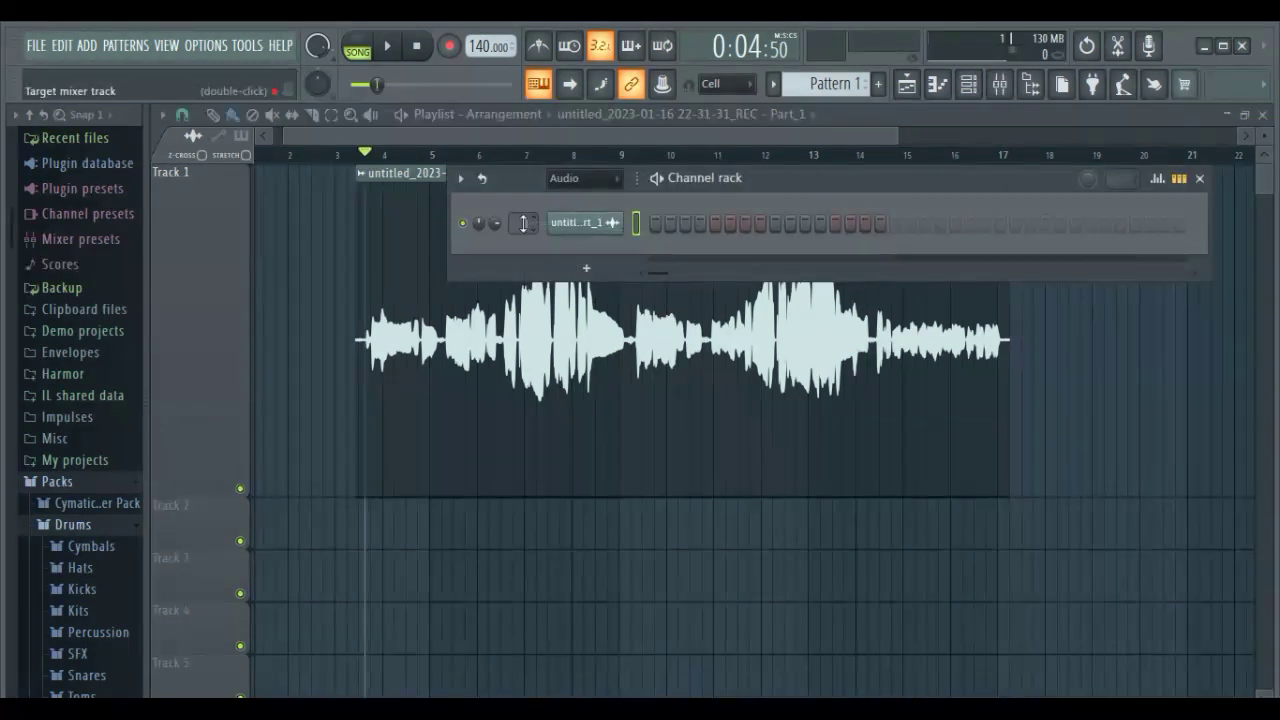
{"action": "left_click", "coordinate": [999, 84]}
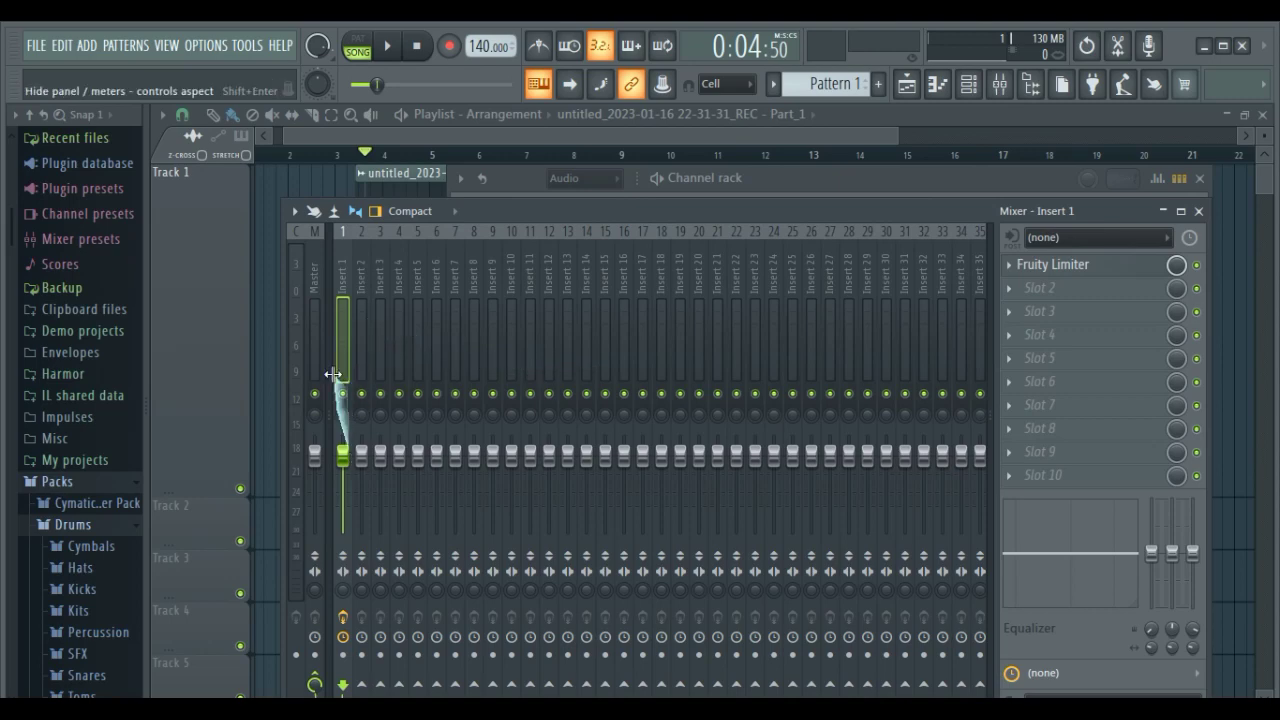
{"action": "key", "text": "space"}
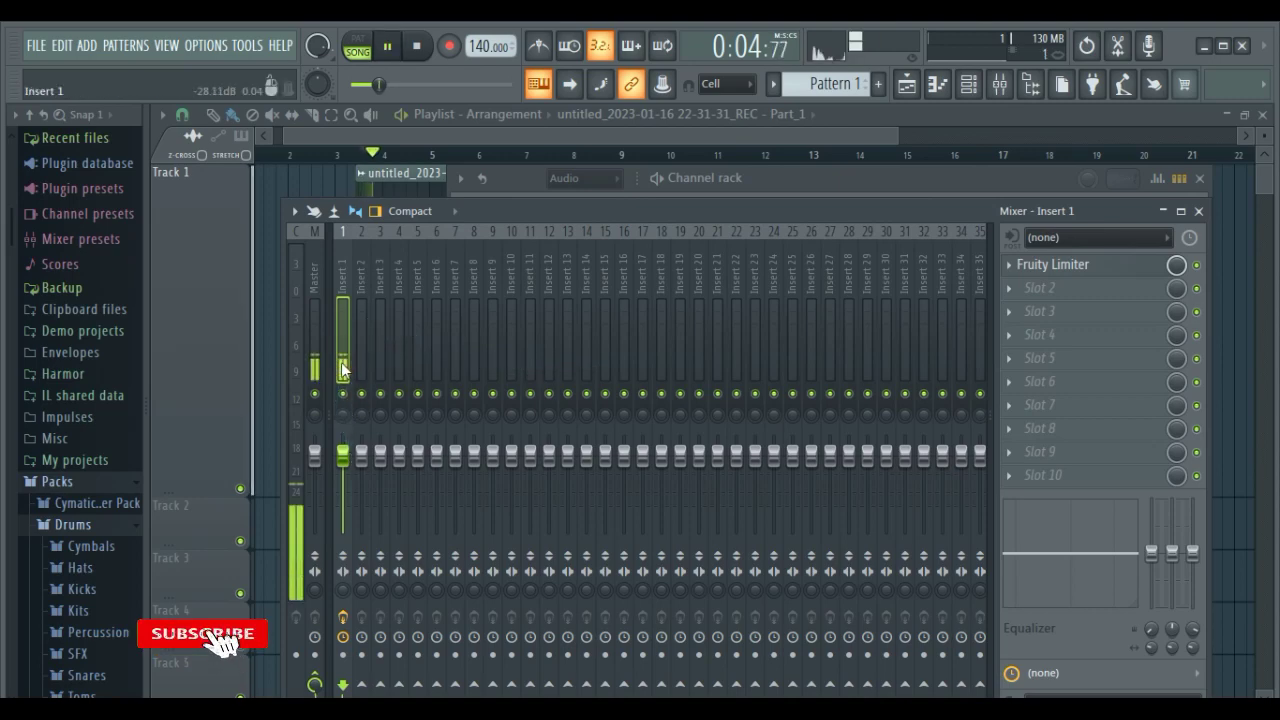
{"action": "key", "text": "space"}
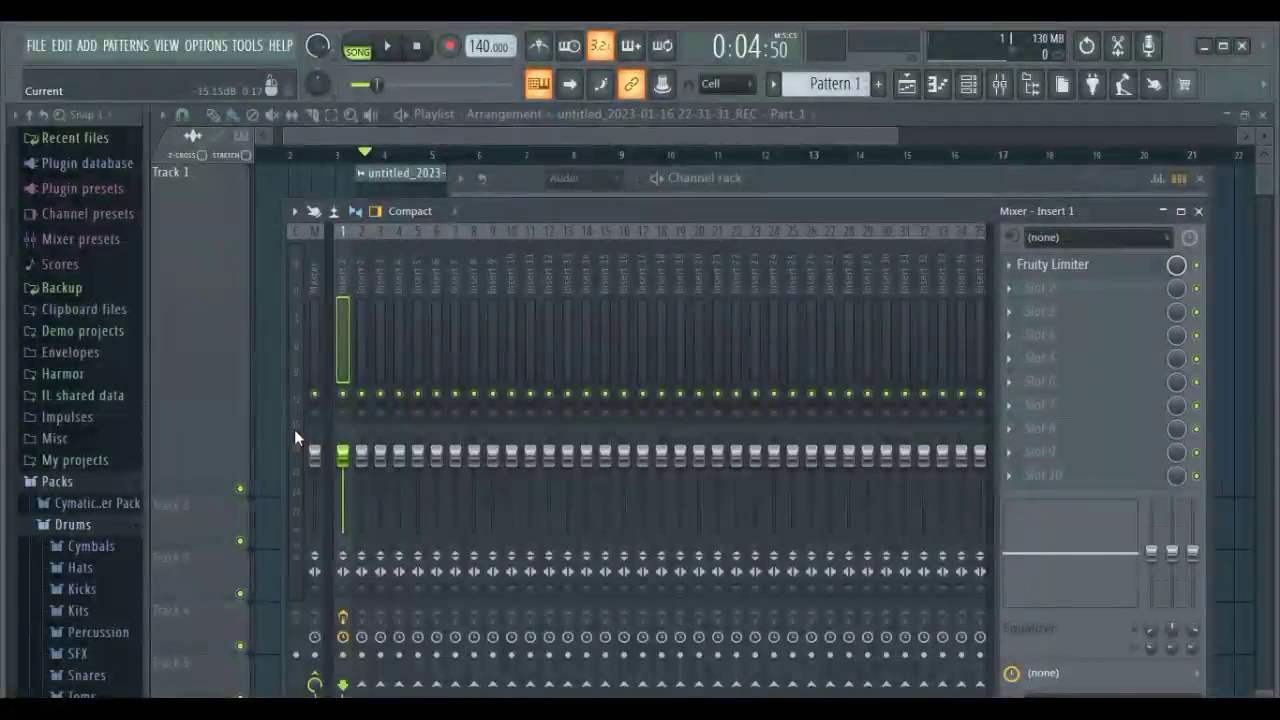
{"action": "left_click_drag", "start_coordinate": [548, 210], "coordinate": [736, 216]}
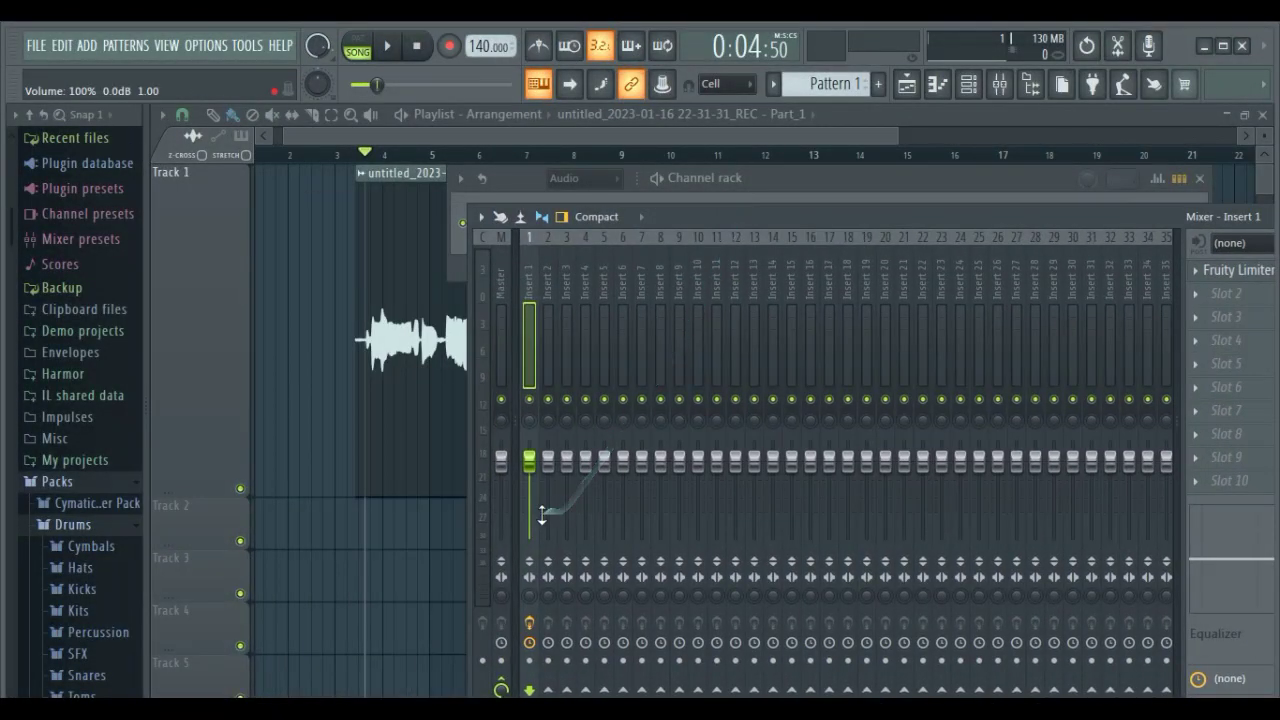
{"action": "key", "text": "space"}
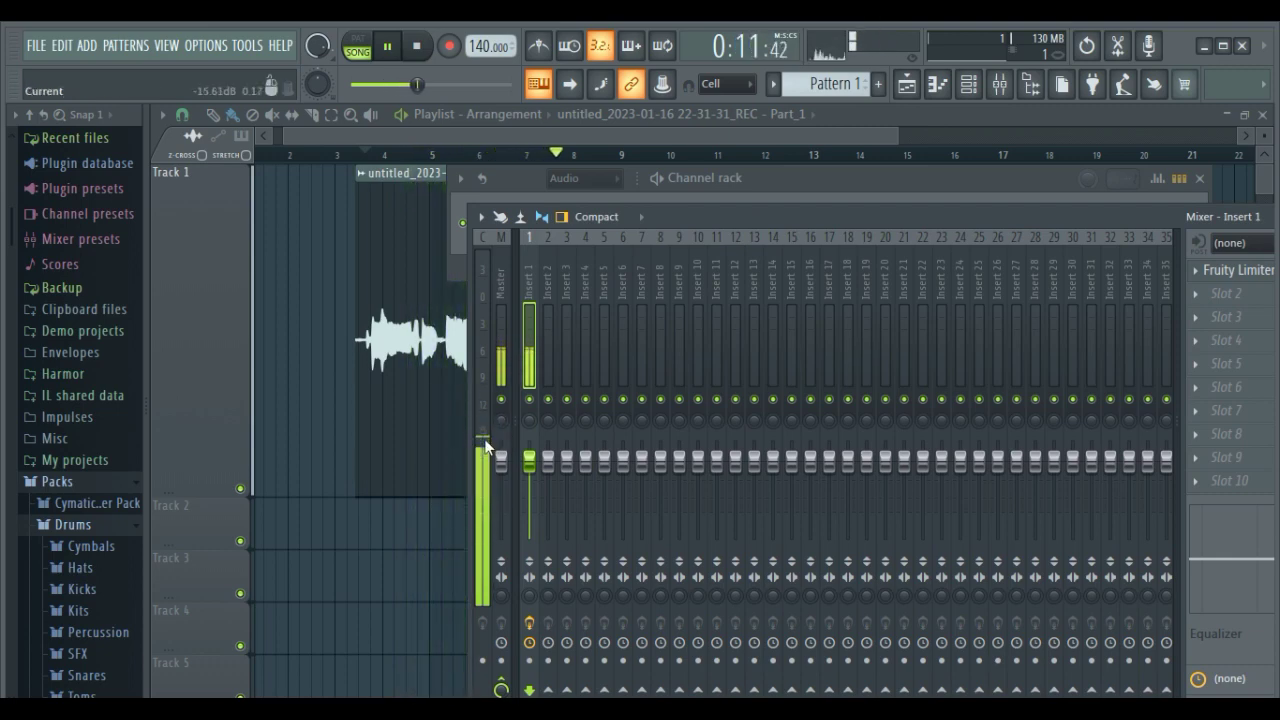
{"action": "left_click_drag", "start_coordinate": [716, 211], "coordinate": [509, 211]}
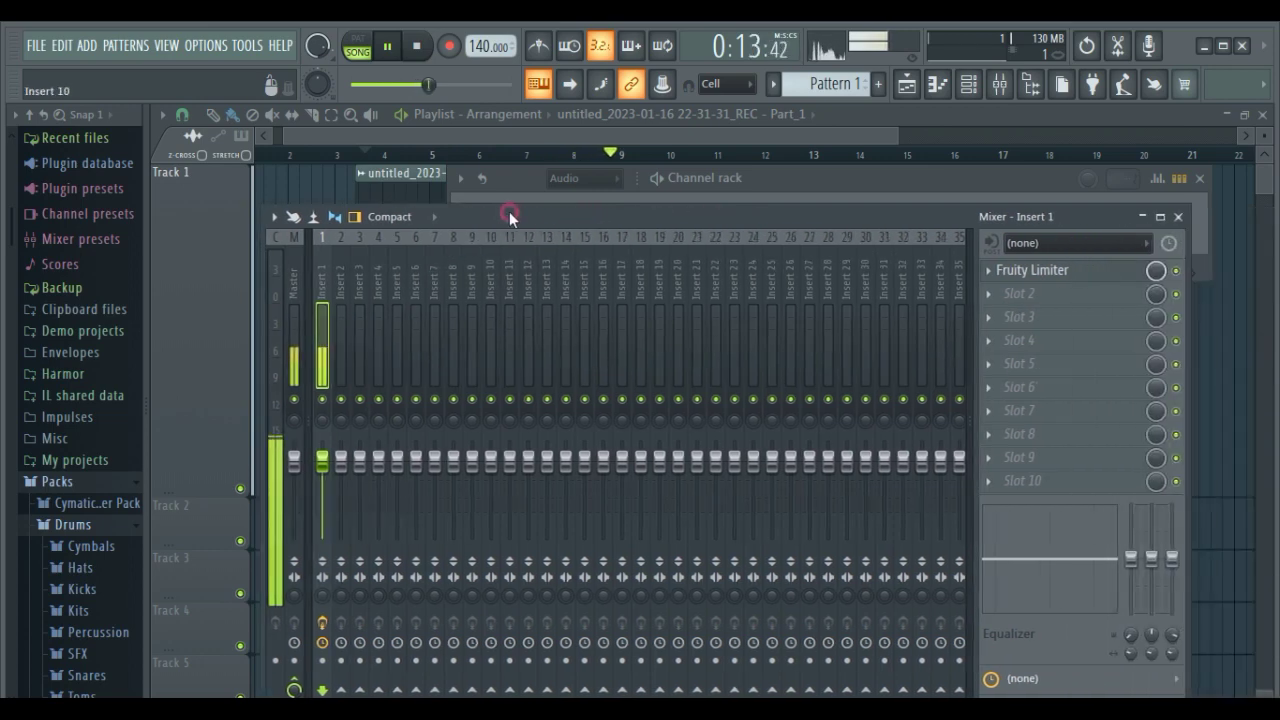
{"action": "key", "text": "space"}
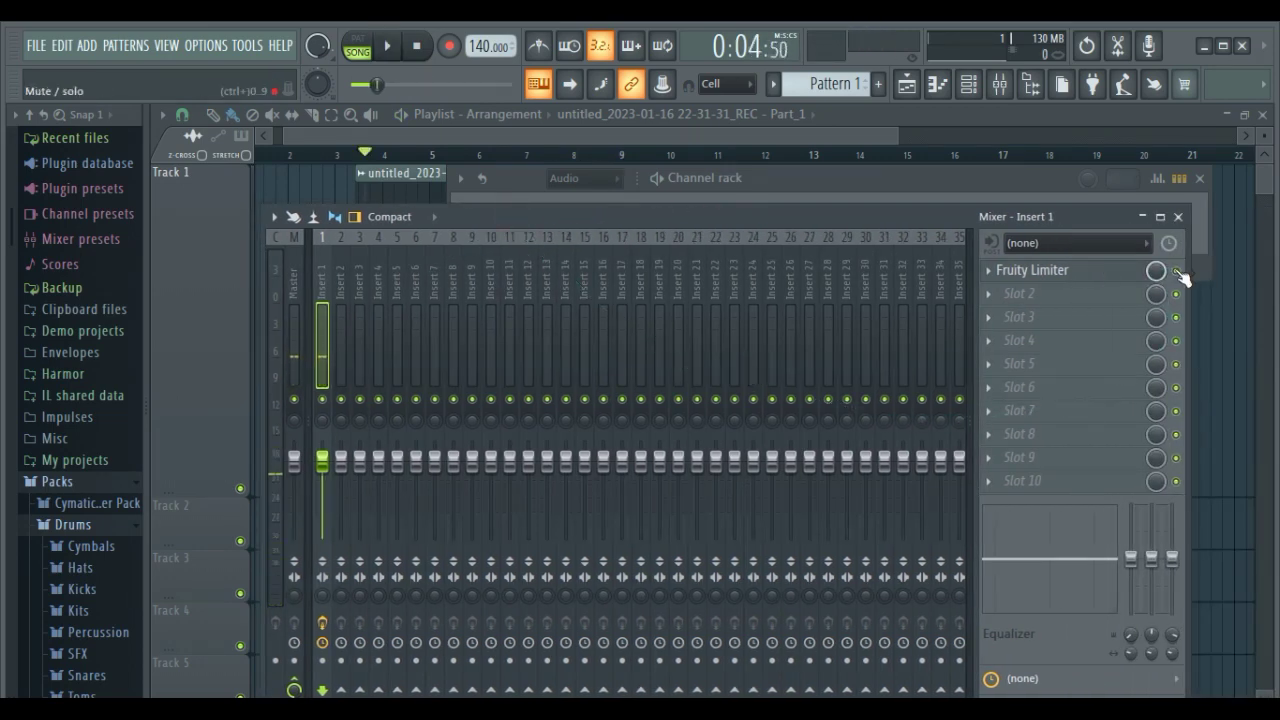
Bypass the existing Fruity Limiter in slot 1 of Insert 1 and delete it.
{"action": "left_click", "coordinate": [1176, 270]}
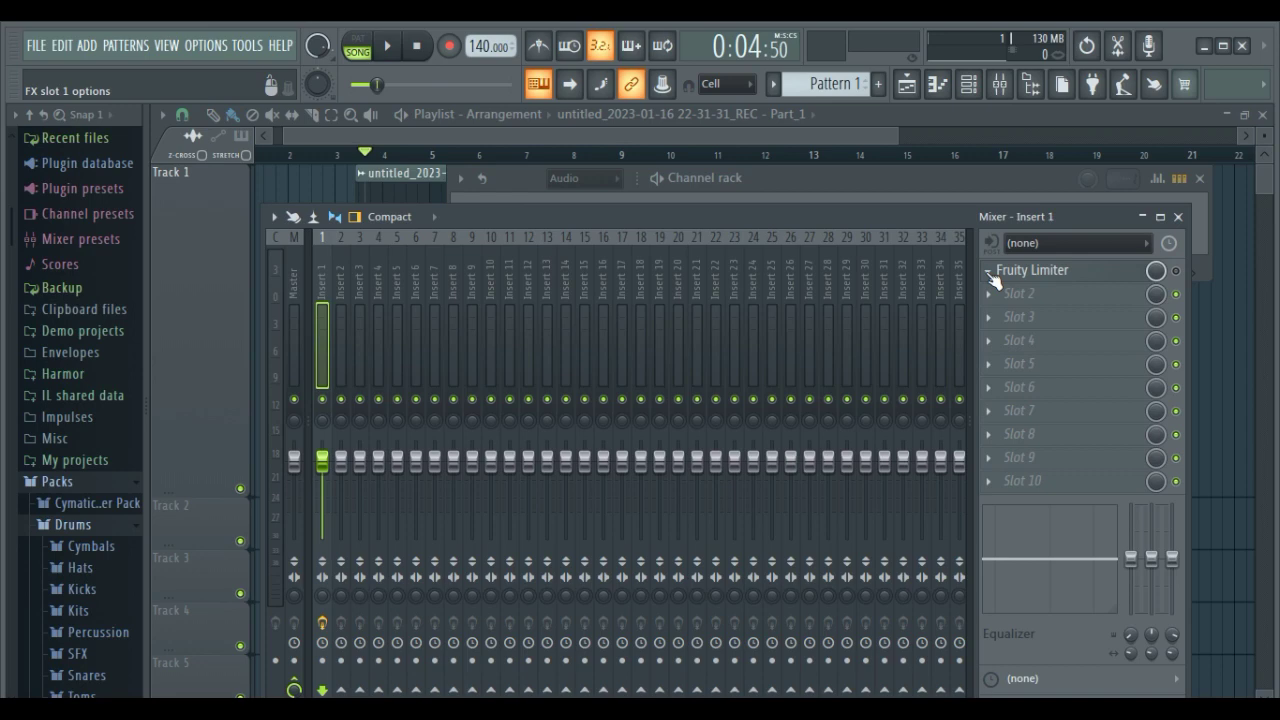
{"action": "left_click", "coordinate": [993, 279]}
{"action": "left_click", "coordinate": [1022, 300]}
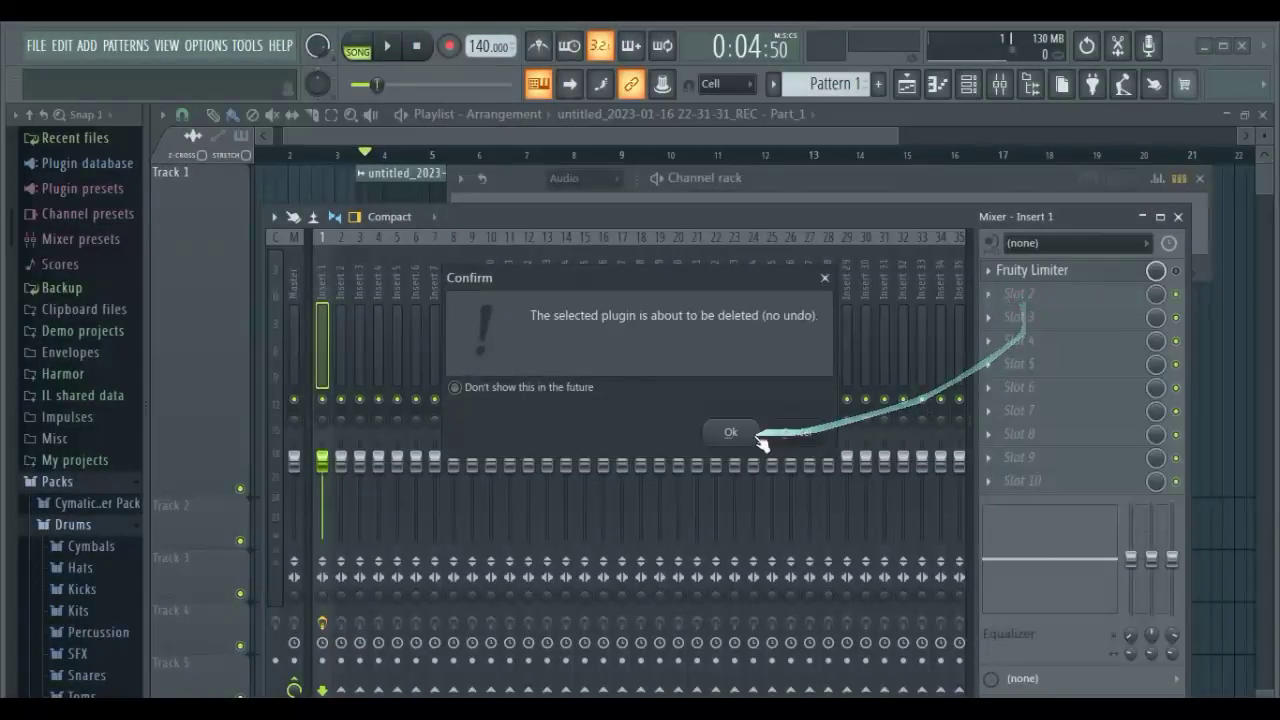
{"action": "left_click", "coordinate": [745, 430]}
Play the recording without effects and examine its peak level on the mixer meter.
{"action": "left_click_drag", "start_coordinate": [544, 218], "coordinate": [690, 220]}
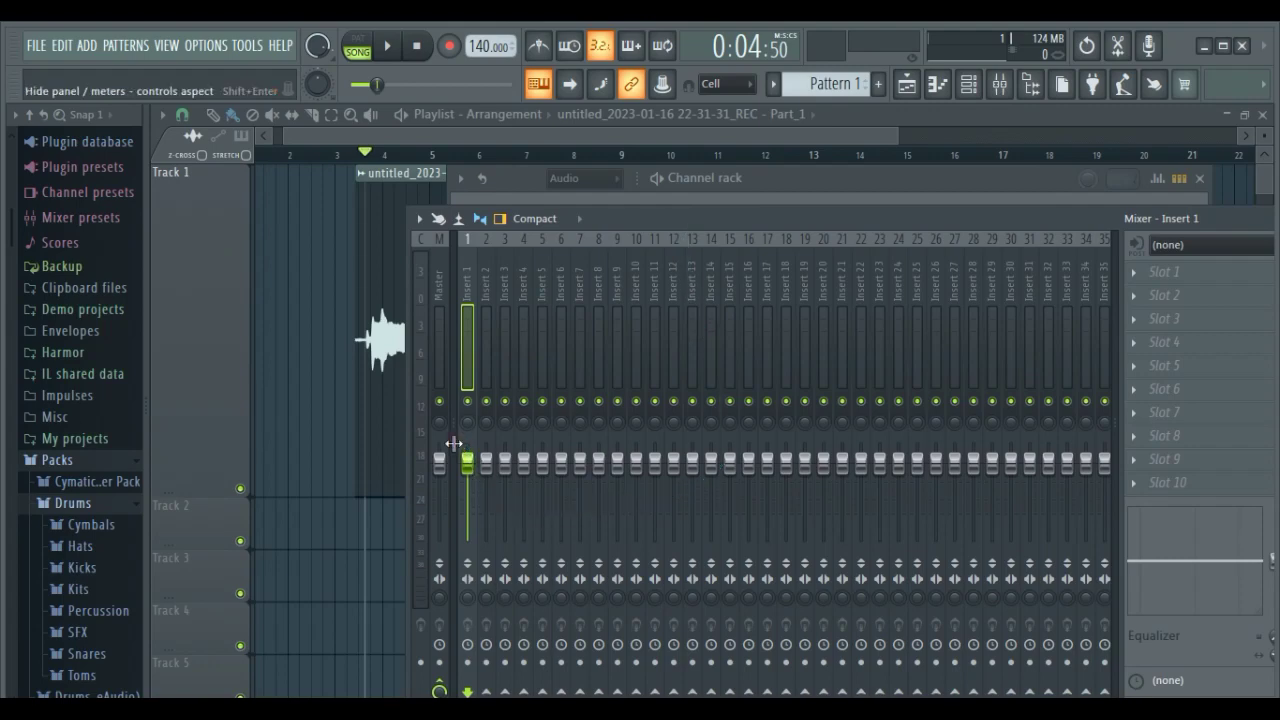
{"action": "key", "text": "space"}
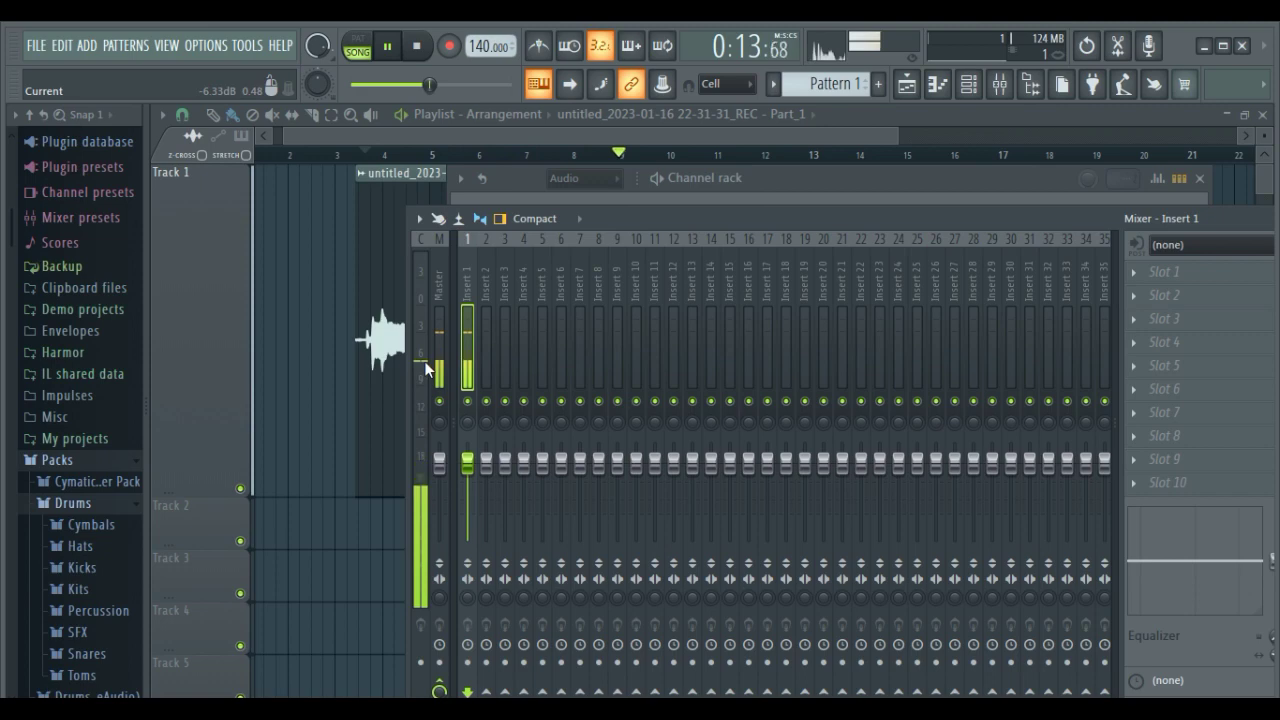
{"action": "key", "text": "space"}
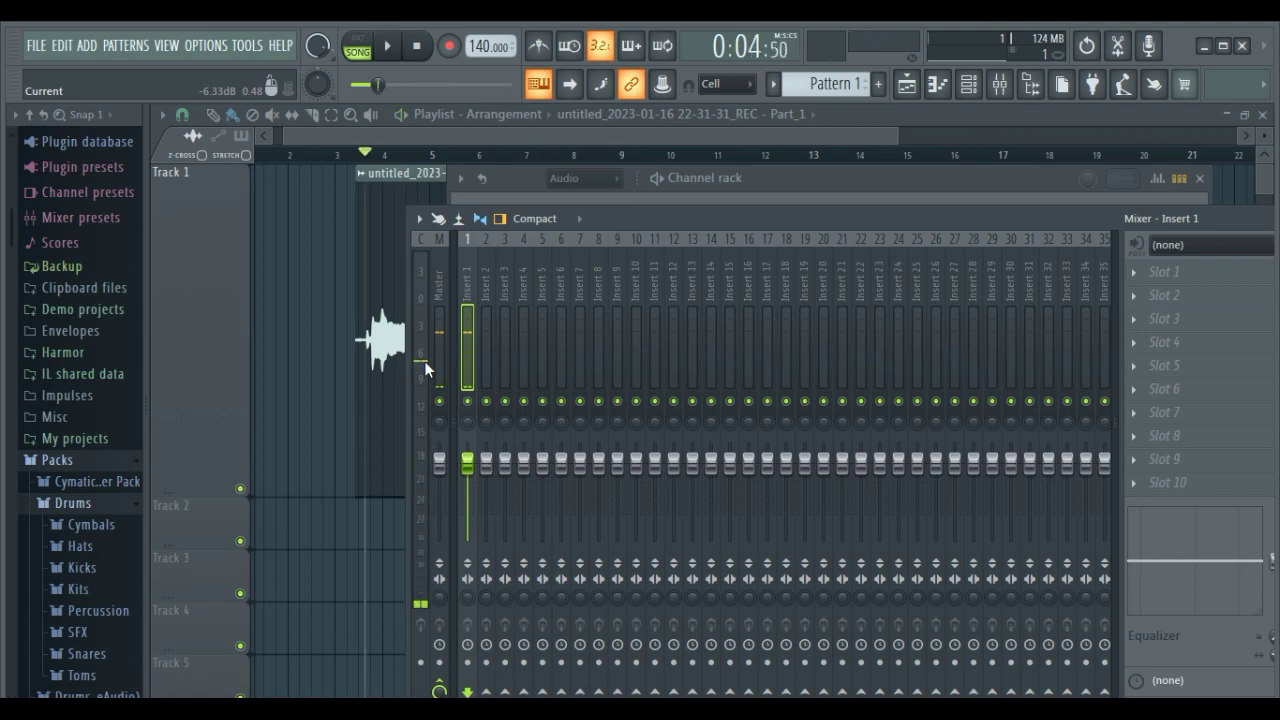
{"action": "left_click", "coordinate": [419, 437]}
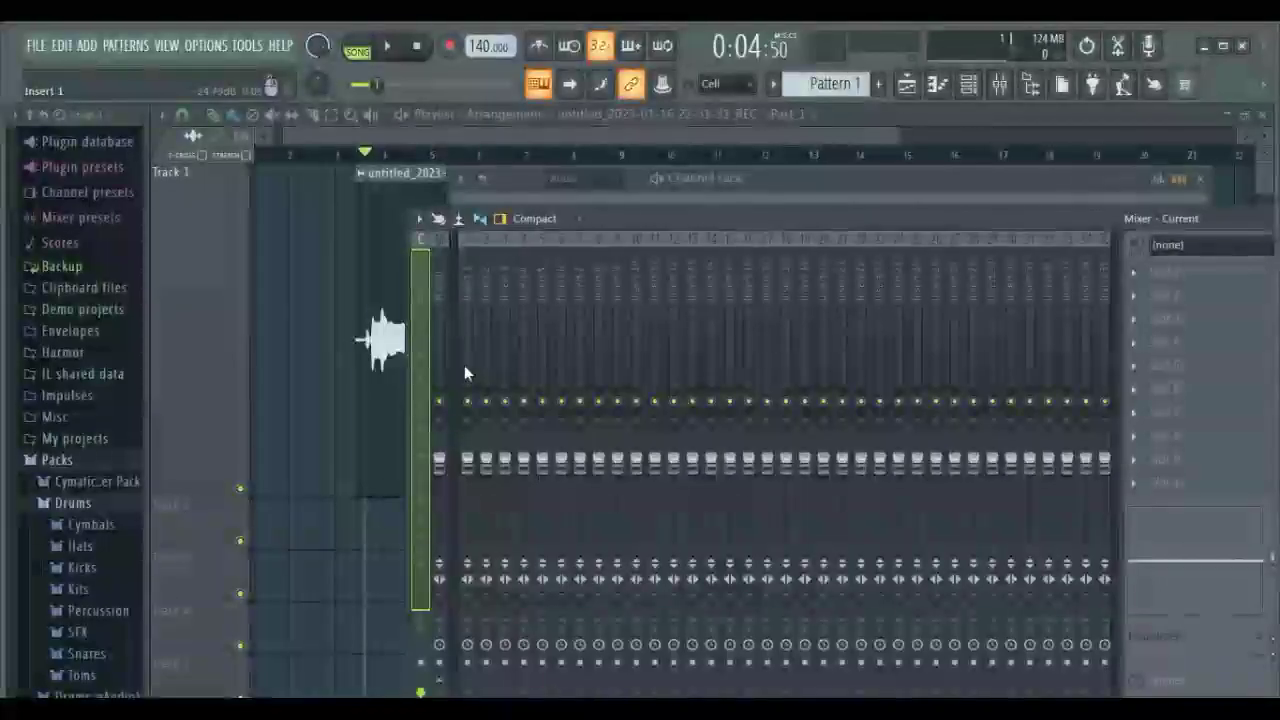
Select mixer track Insert 1 and load a fresh Fruity Limiter into effect slot 1.
{"action": "left_click", "coordinate": [464, 365]}
{"action": "left_click_drag", "start_coordinate": [670, 219], "coordinate": [508, 207]}
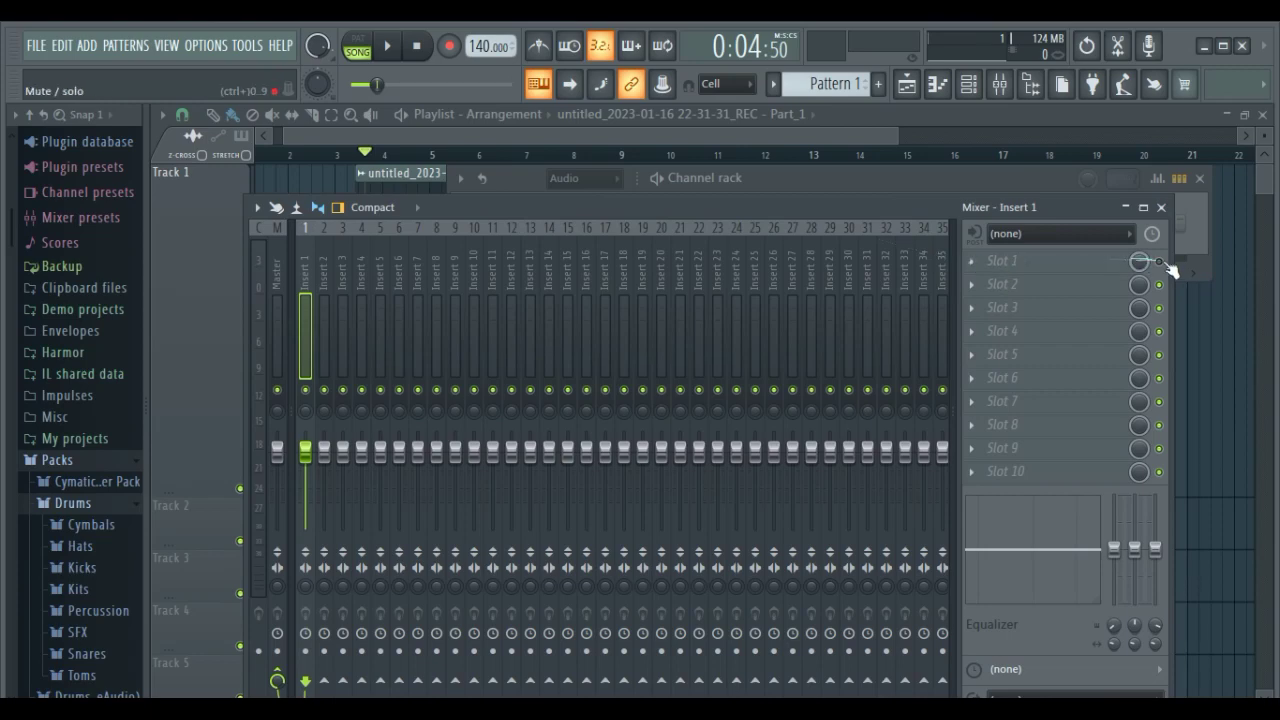
{"action": "left_click", "coordinate": [971, 262]}
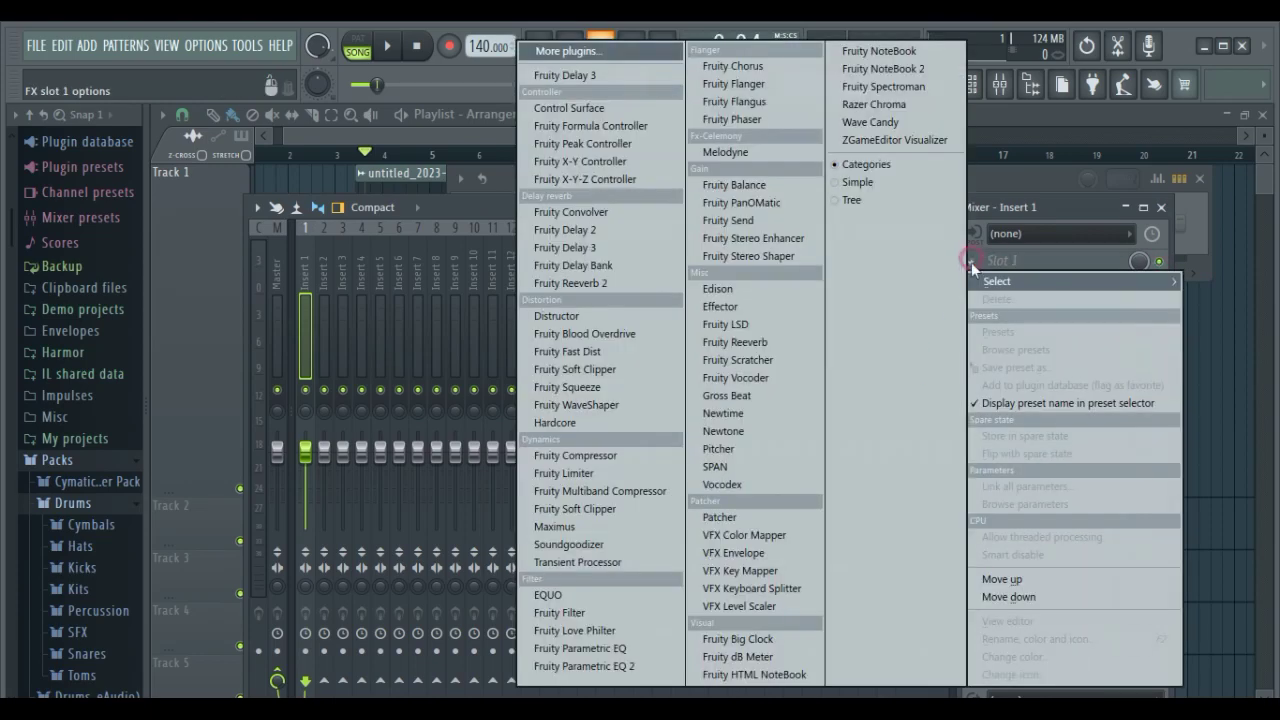
{"action": "left_click", "coordinate": [591, 474]}
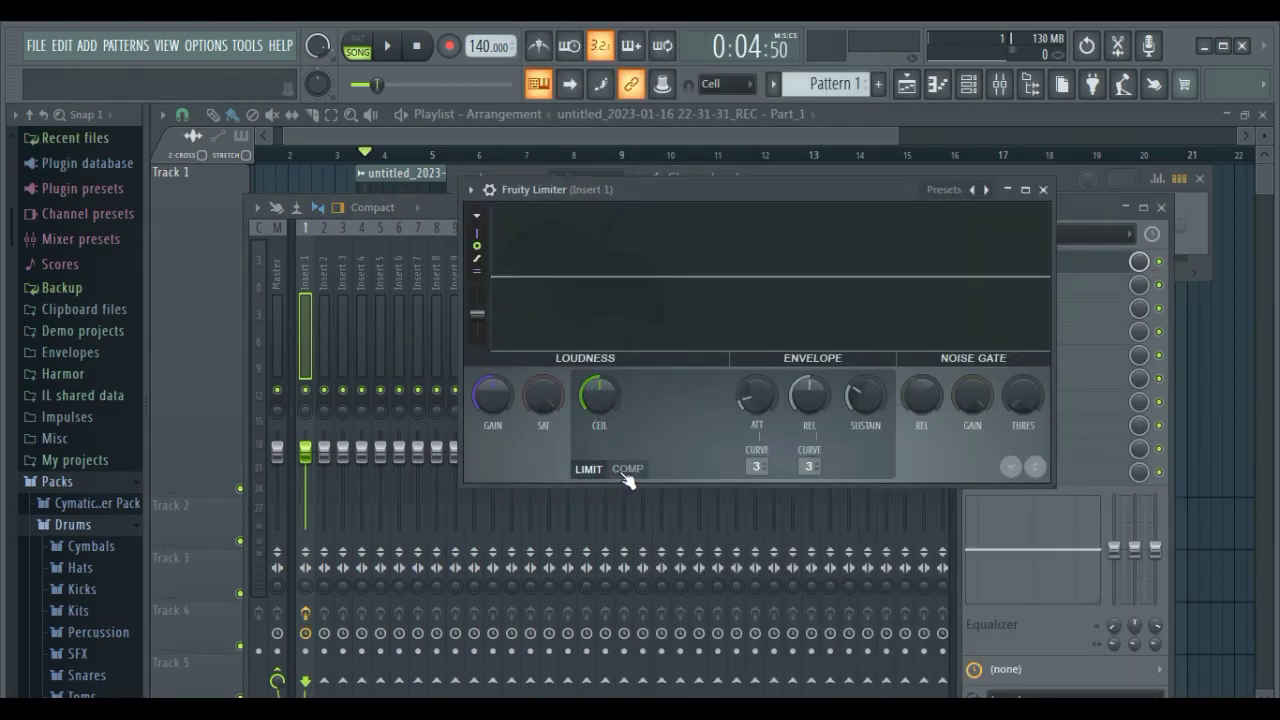
Lower the threshold and raise the ratio in Fruity Limiter's compressor section, and play the recording to check its level.
{"action": "left_click", "coordinate": [627, 469]}
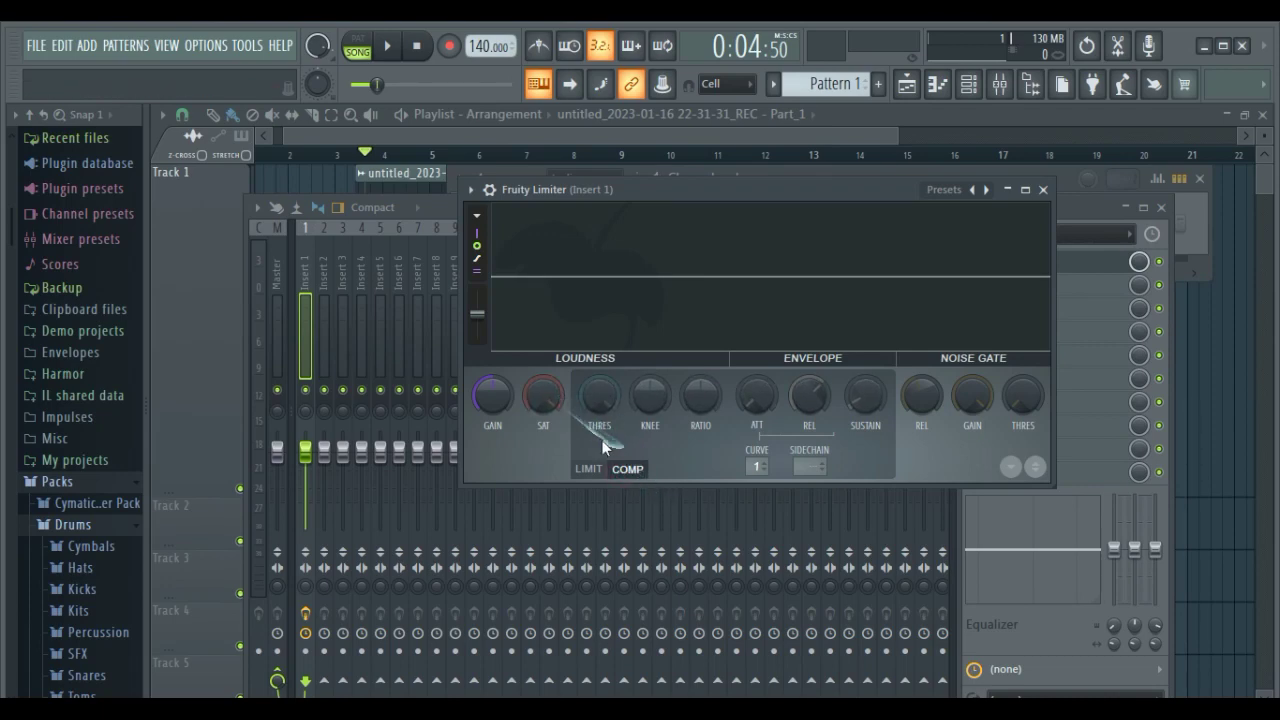
{"action": "left_click_drag", "start_coordinate": [594, 402], "coordinate": [594, 440]}
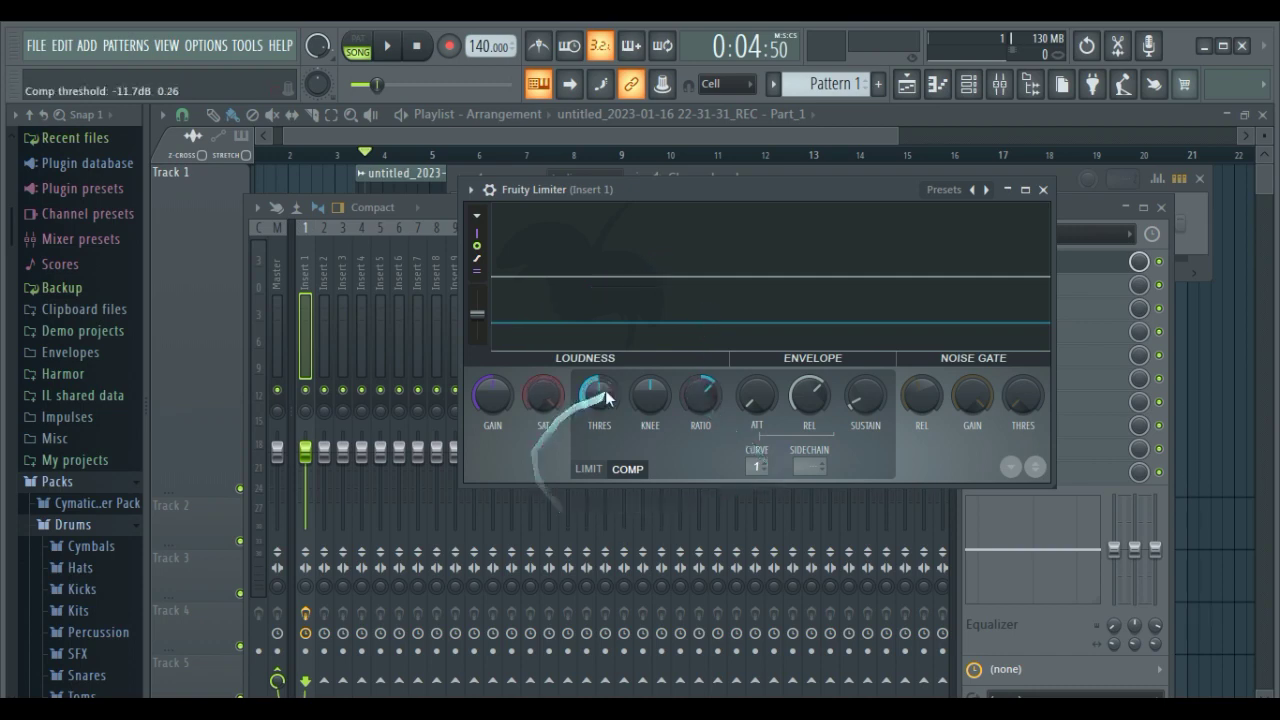
{"action": "left_click_drag", "start_coordinate": [598, 405], "coordinate": [601, 375]}
{"action": "key", "text": "space"}
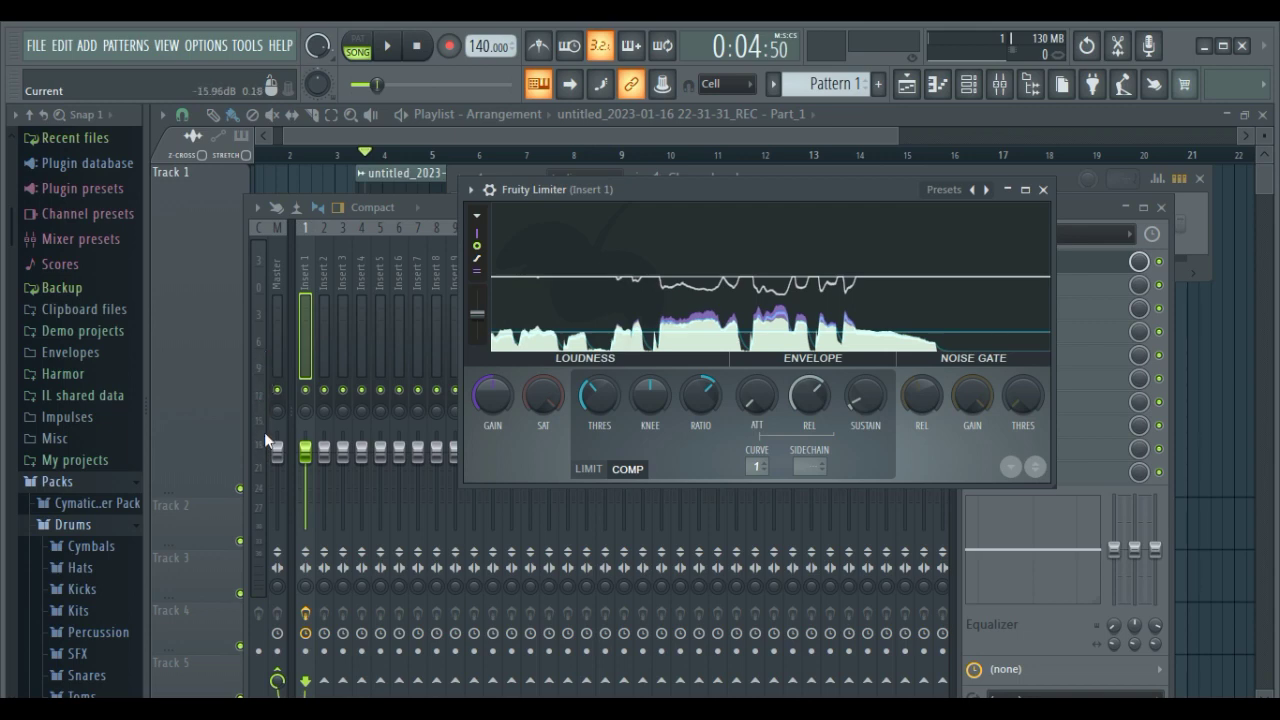
{"action": "key", "text": "space"}
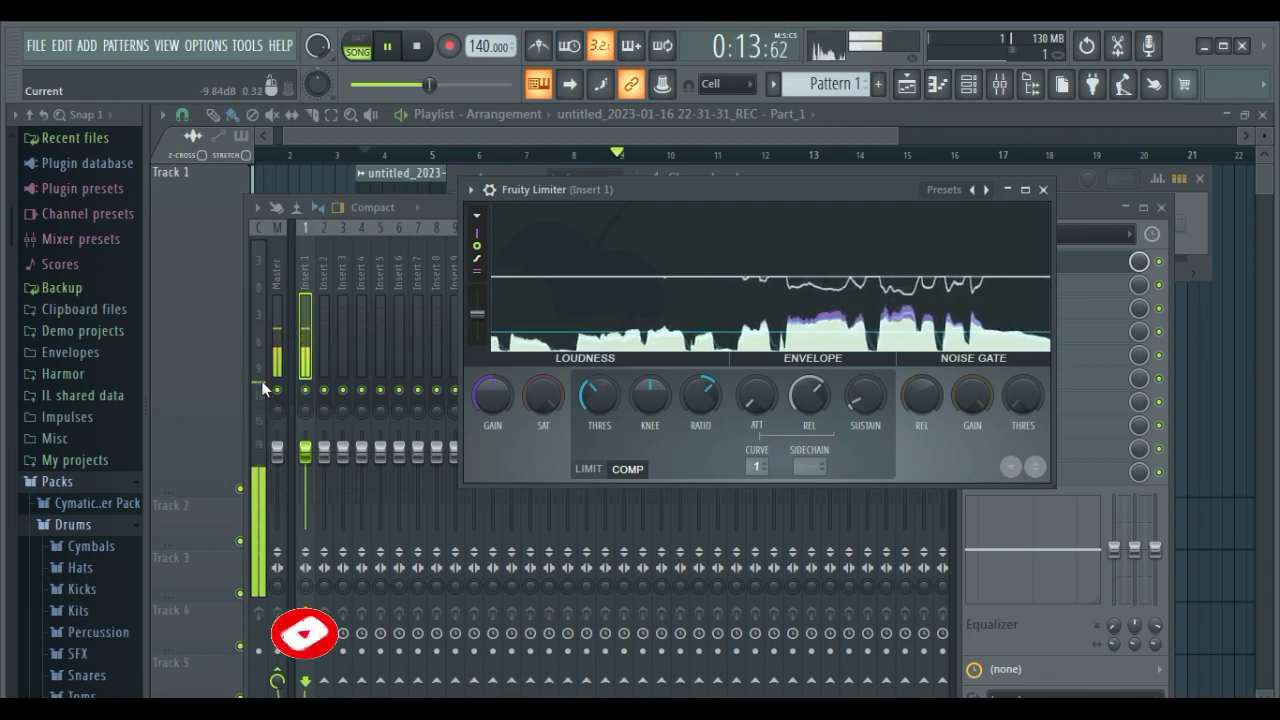
{"action": "key", "text": "space"}
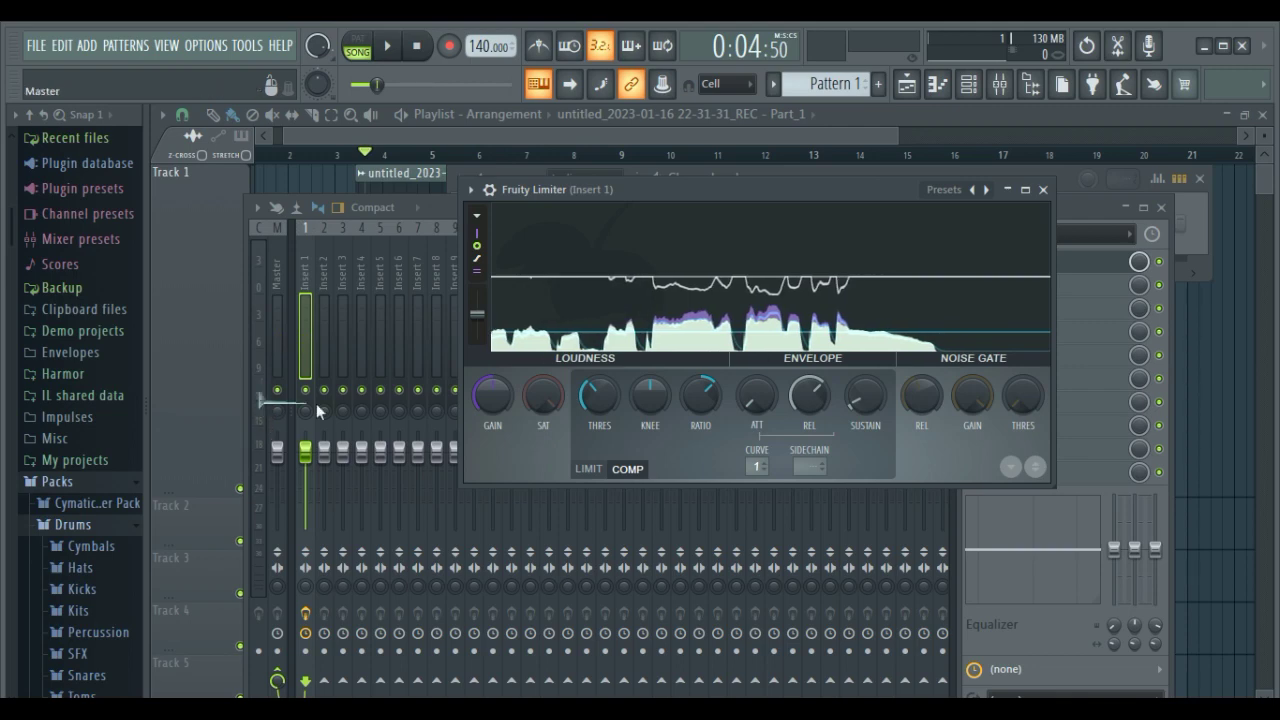
Lower Fruity Limiter's limiter ceiling to just above the compressor threshold and play the recording to check its level.
{"action": "left_click", "coordinate": [589, 469]}
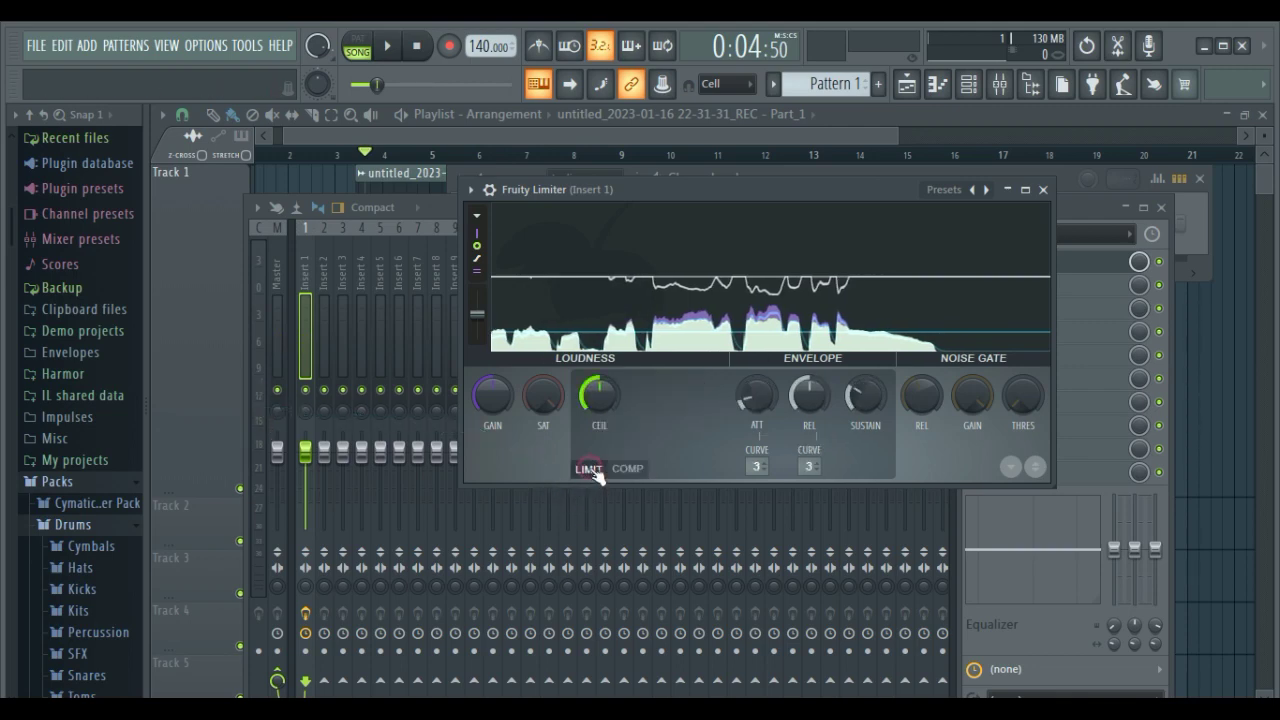
{"action": "left_click_drag", "start_coordinate": [597, 397], "coordinate": [620, 498]}
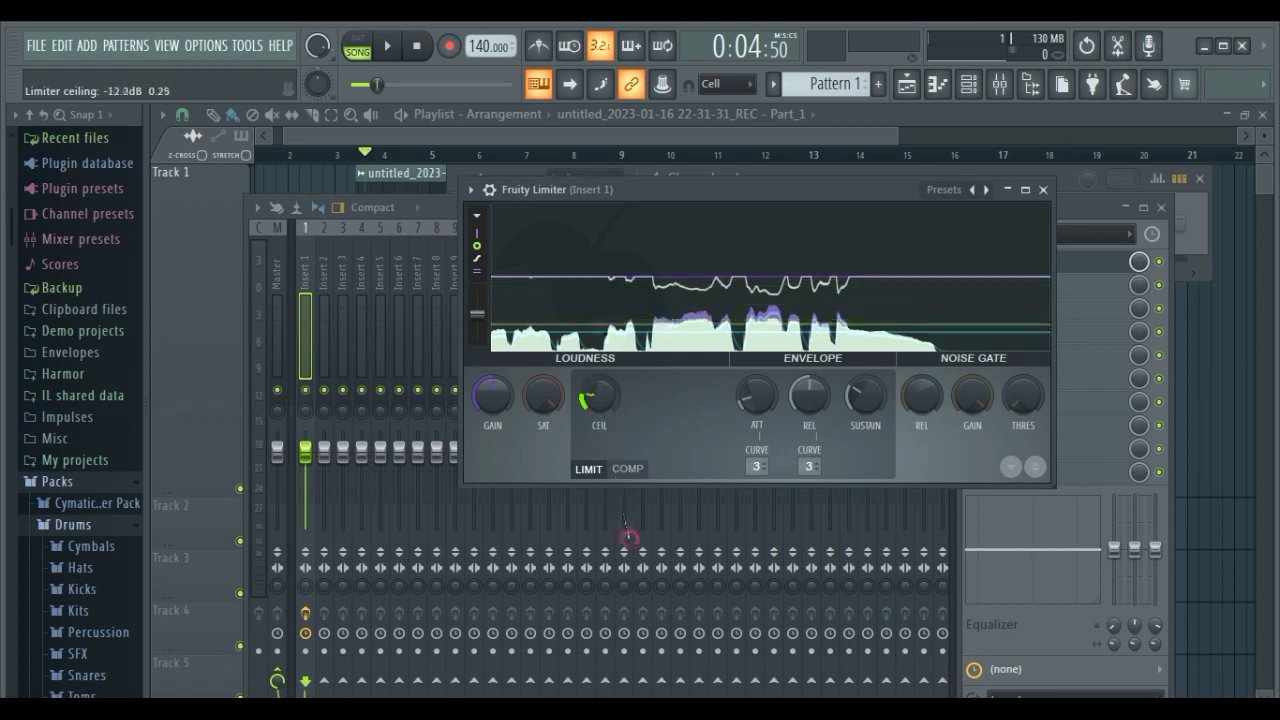
{"action": "left_click_drag", "start_coordinate": [635, 551], "coordinate": [640, 546]}
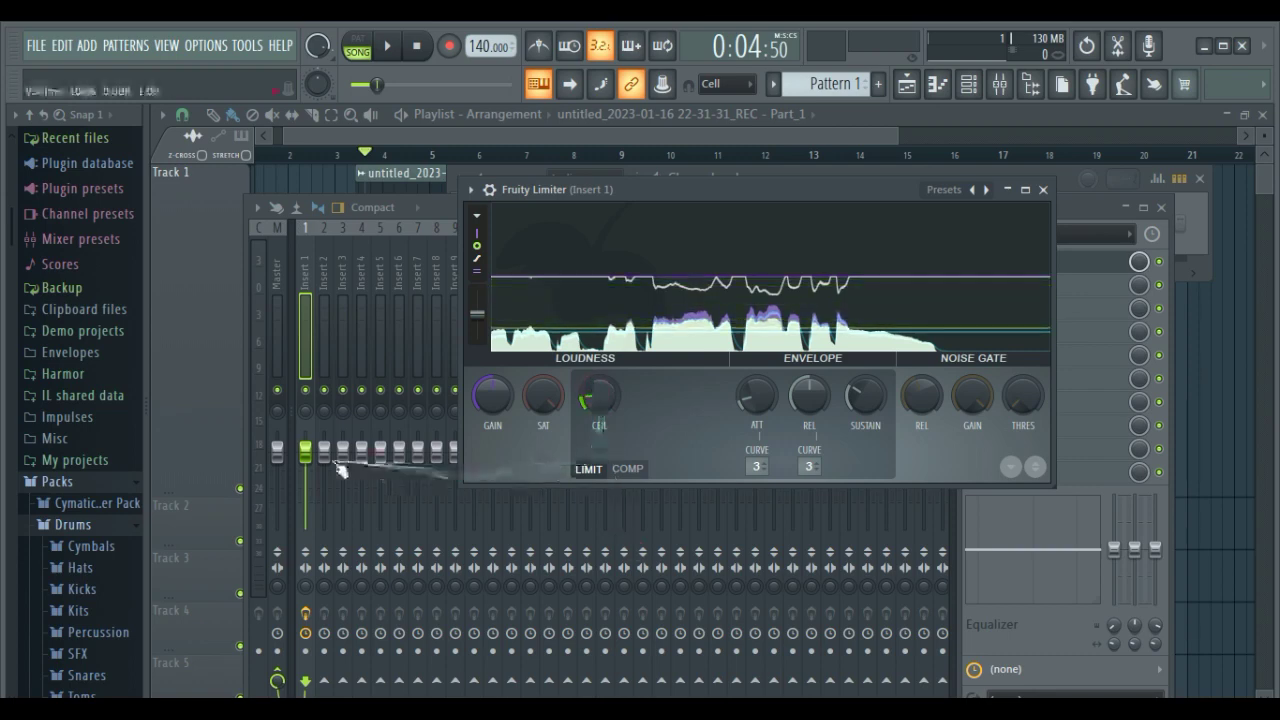
{"action": "key", "text": "space"}
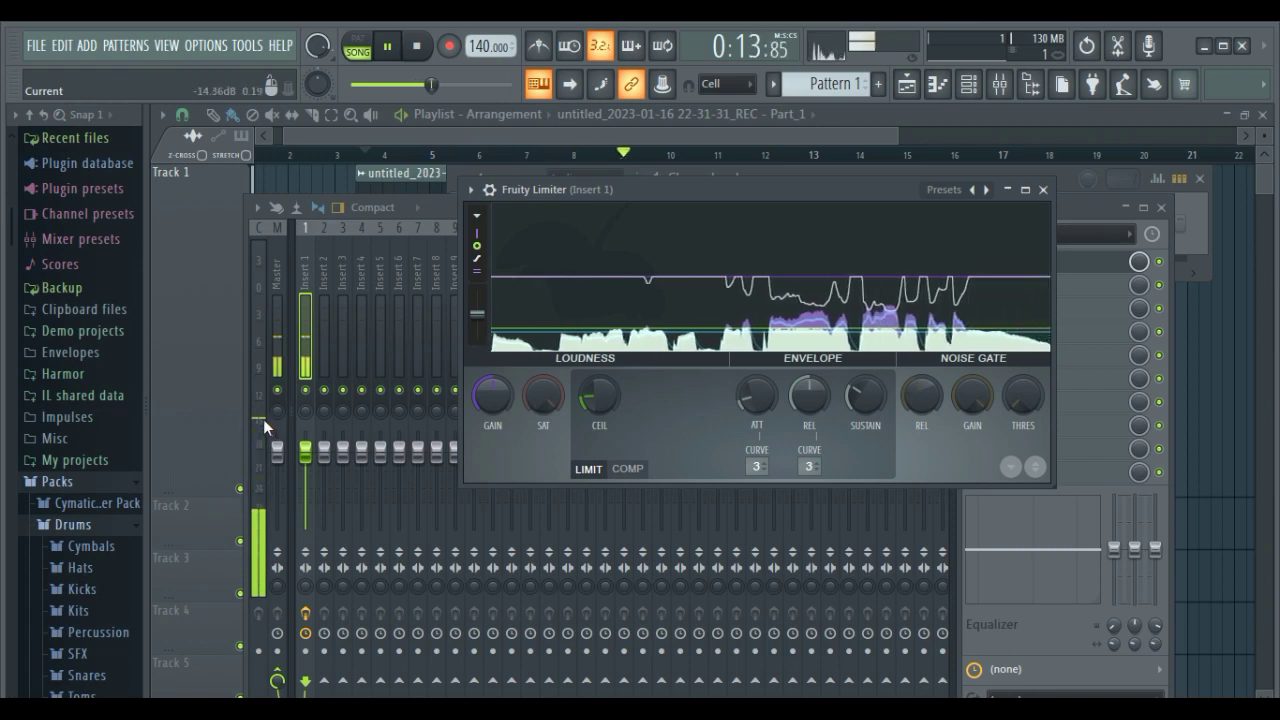
Raise Fruity Limiter's gain to 7.4 dB and play the recording to check the boosted level on the mixer meter.
{"action": "key", "text": "space"}
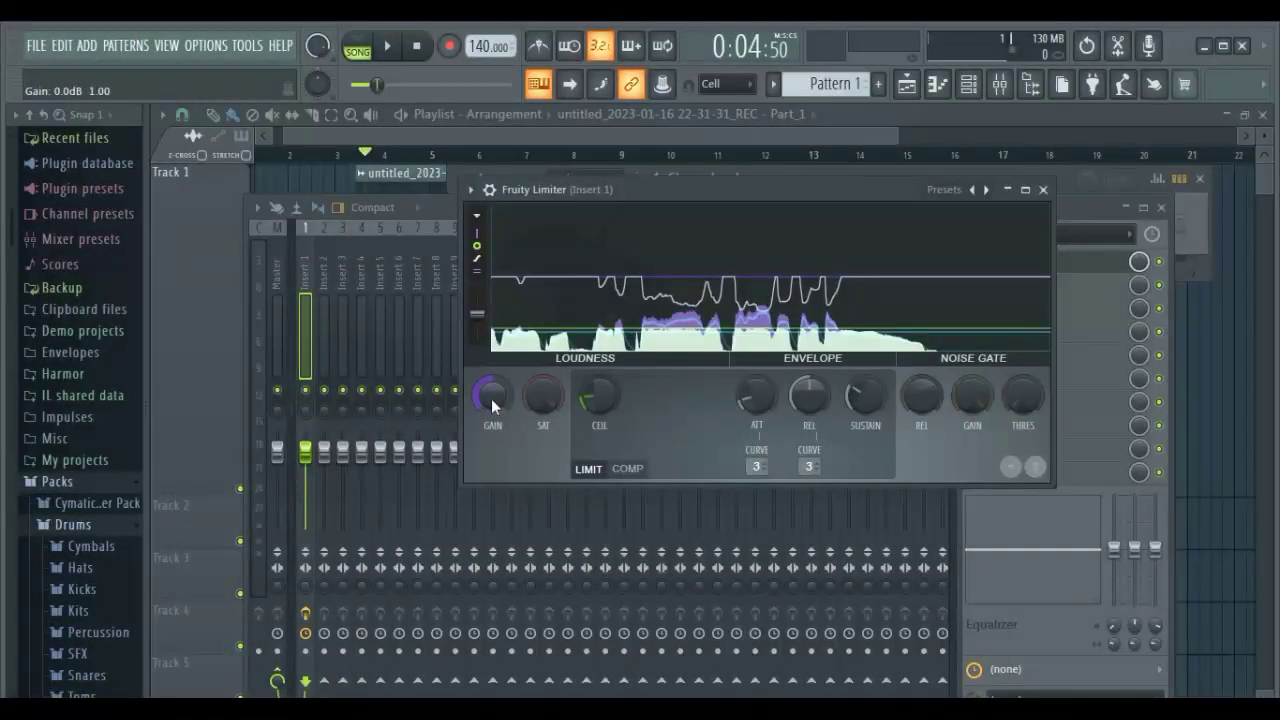
{"action": "left_click_drag", "start_coordinate": [491, 398], "coordinate": [489, 306]}
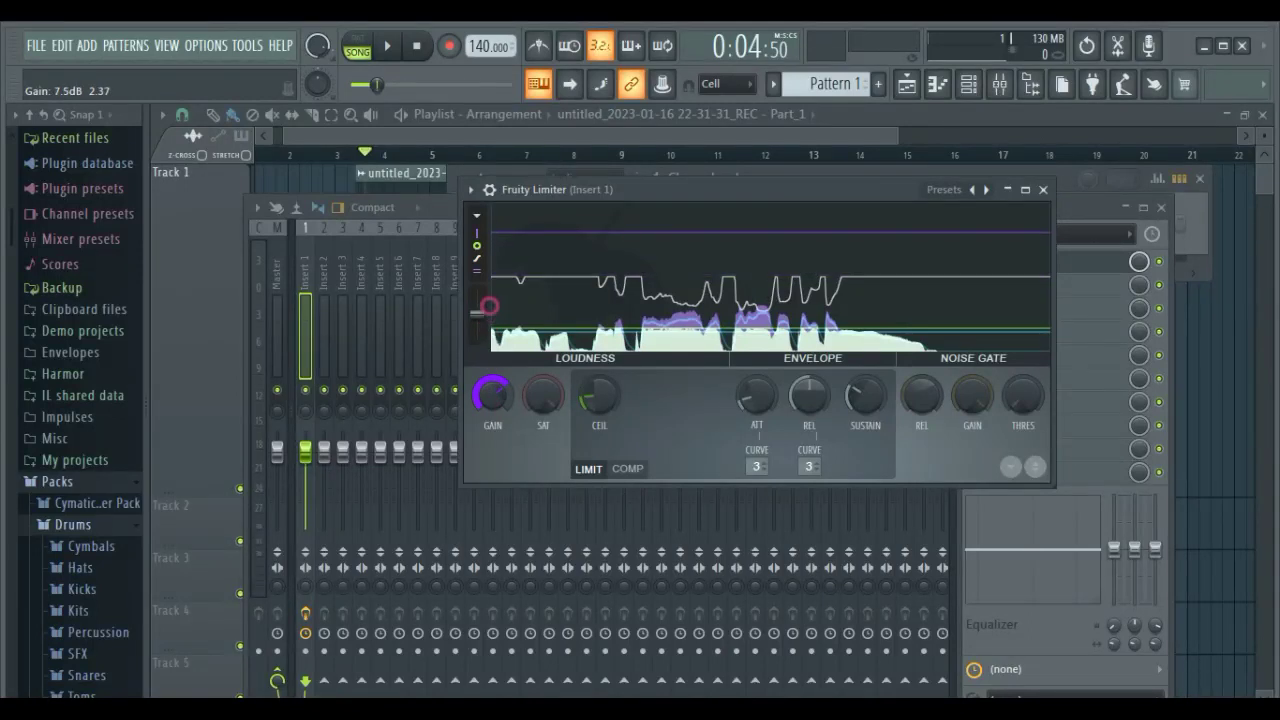
{"action": "key", "text": "space"}
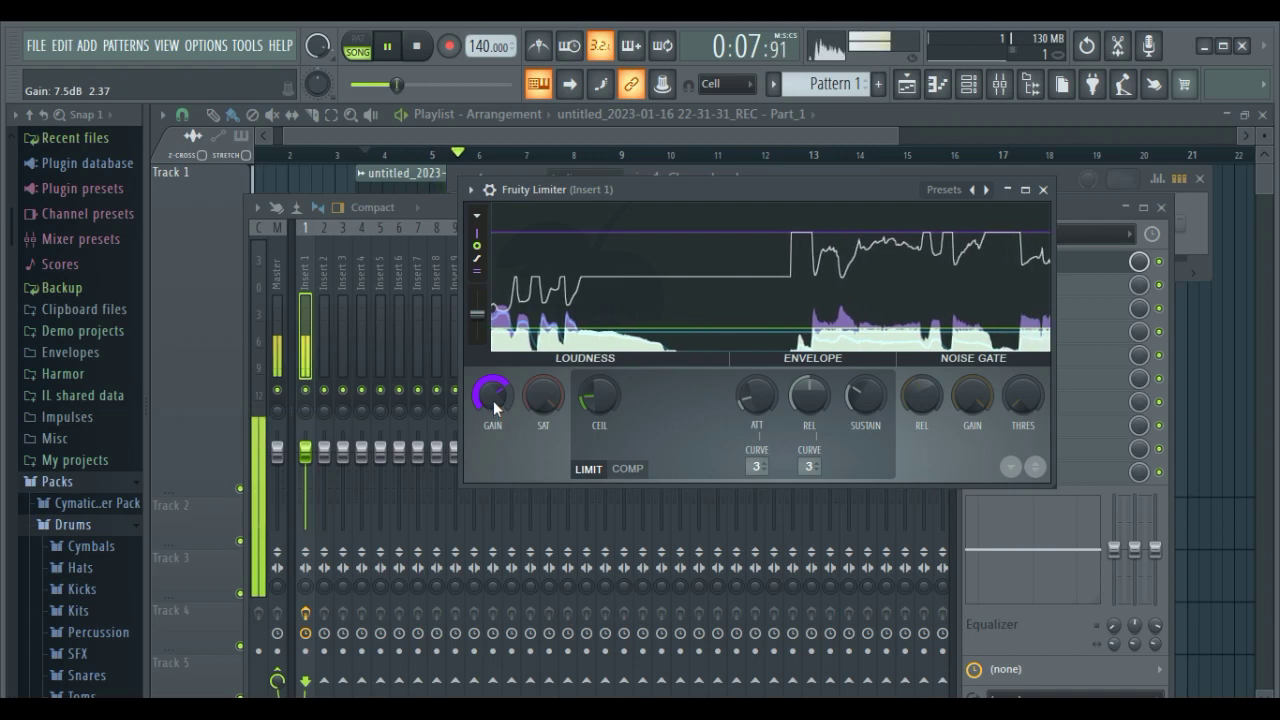
{"action": "left_click_drag", "start_coordinate": [493, 400], "coordinate": [493, 402]}
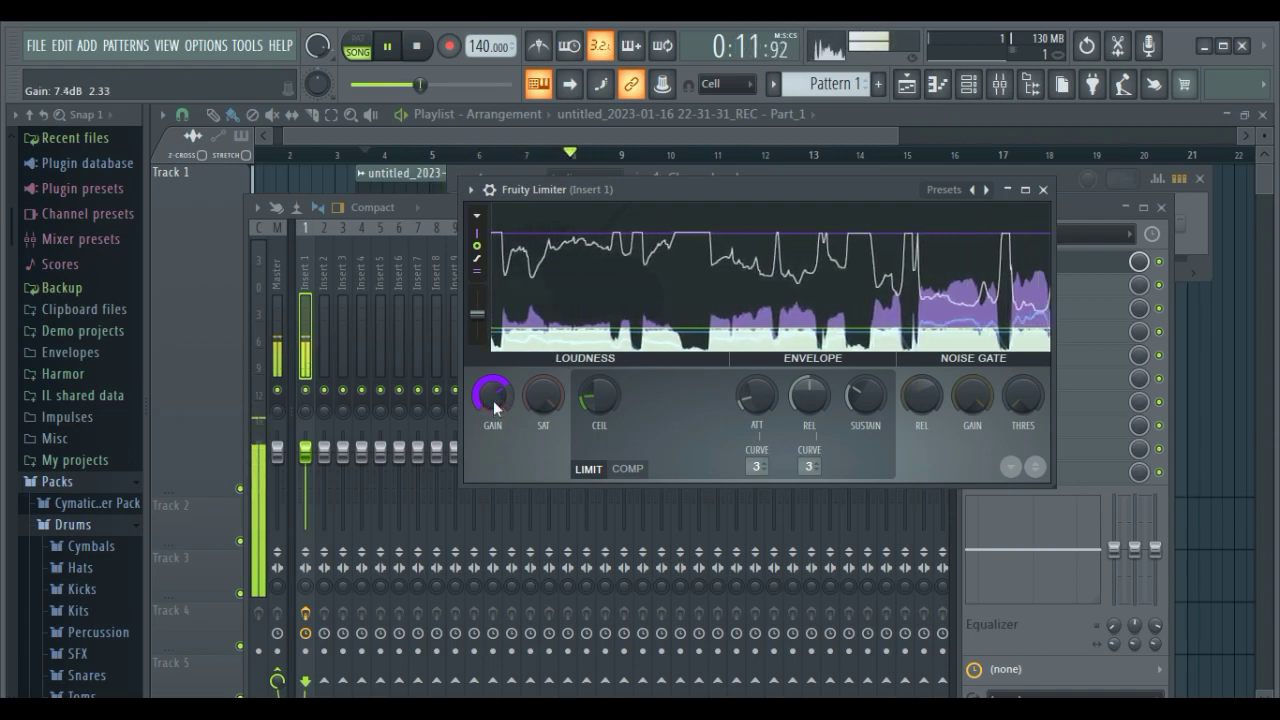
{"action": "key", "text": "space"}
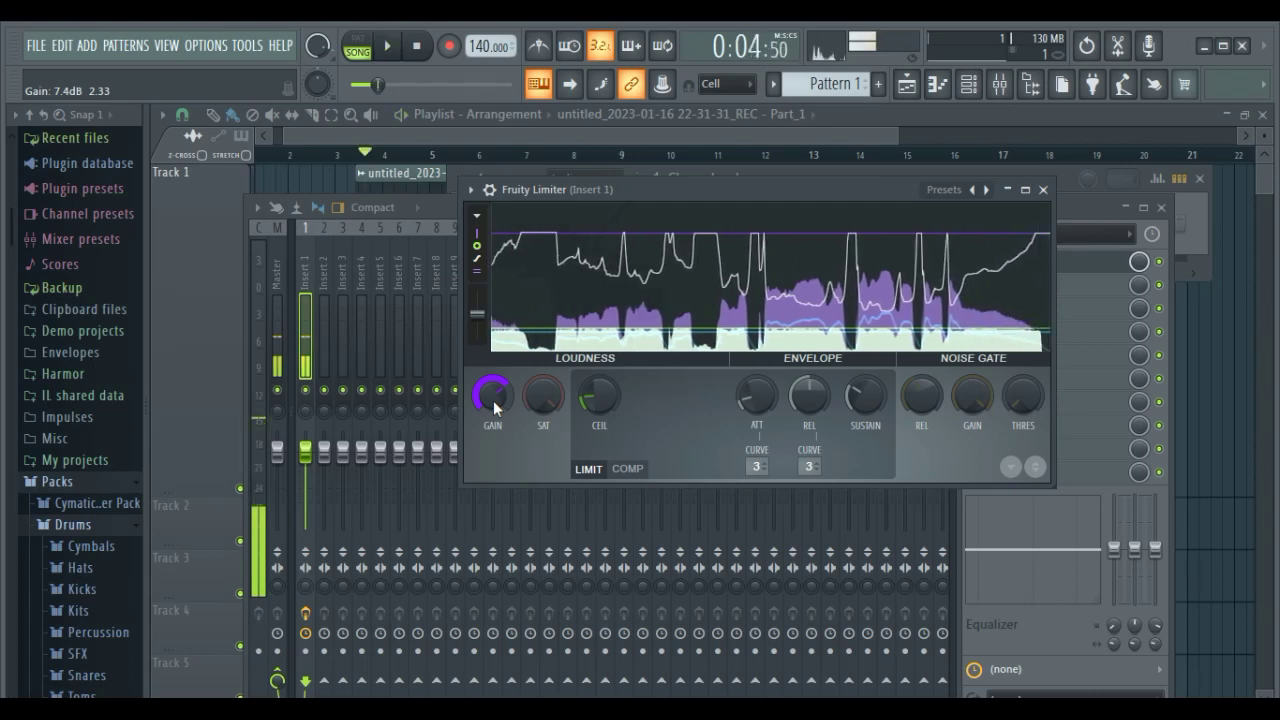
{"action": "left_click_drag", "start_coordinate": [493, 400], "coordinate": [315, 476]}
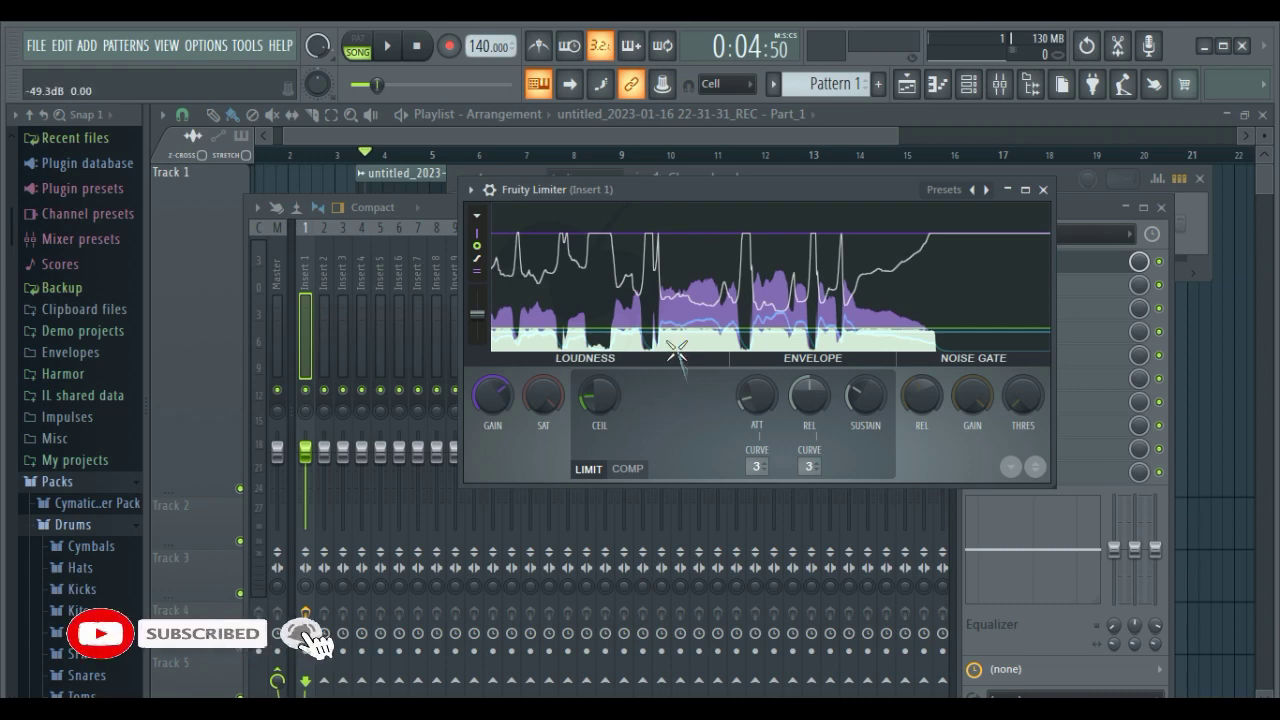
Examine the clip's waveform in the playlist, raise Fruity Limiter's ceiling on Insert 1, and play the recording to check its peaks.
{"action": "left_click", "coordinate": [418, 175]}
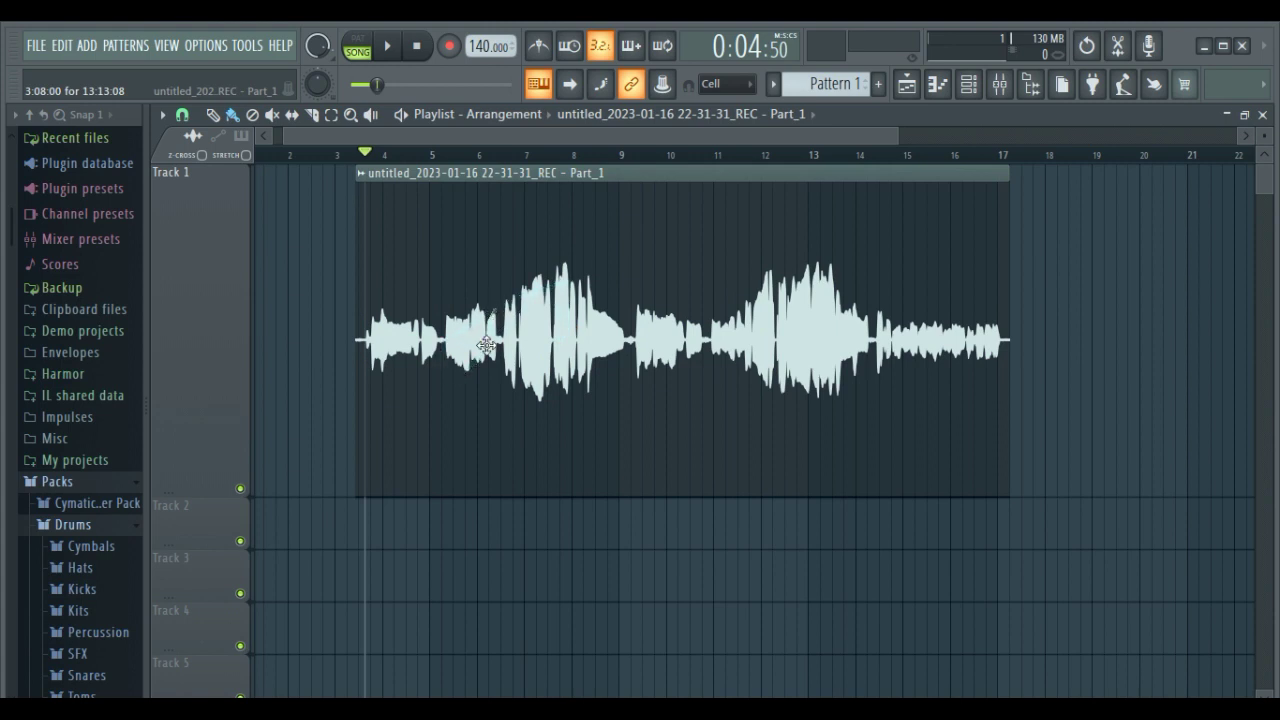
{"action": "left_click", "coordinate": [999, 84]}
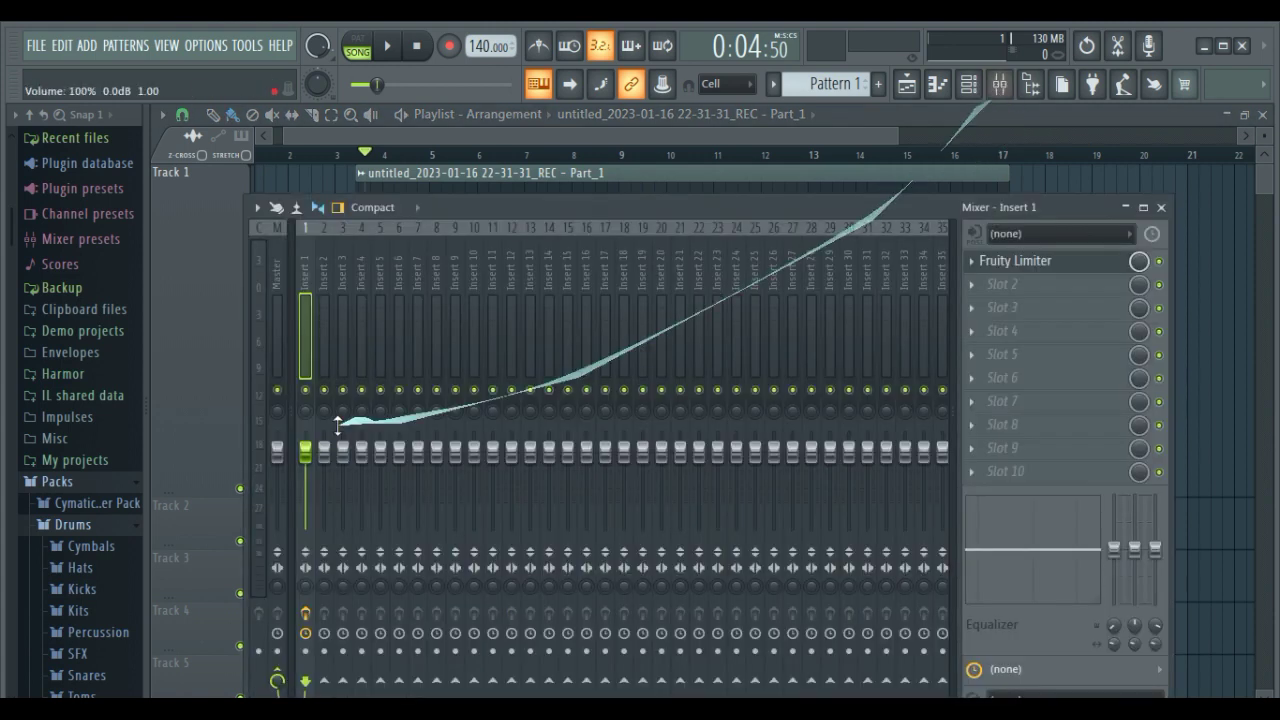
{"action": "left_click", "coordinate": [1013, 260]}
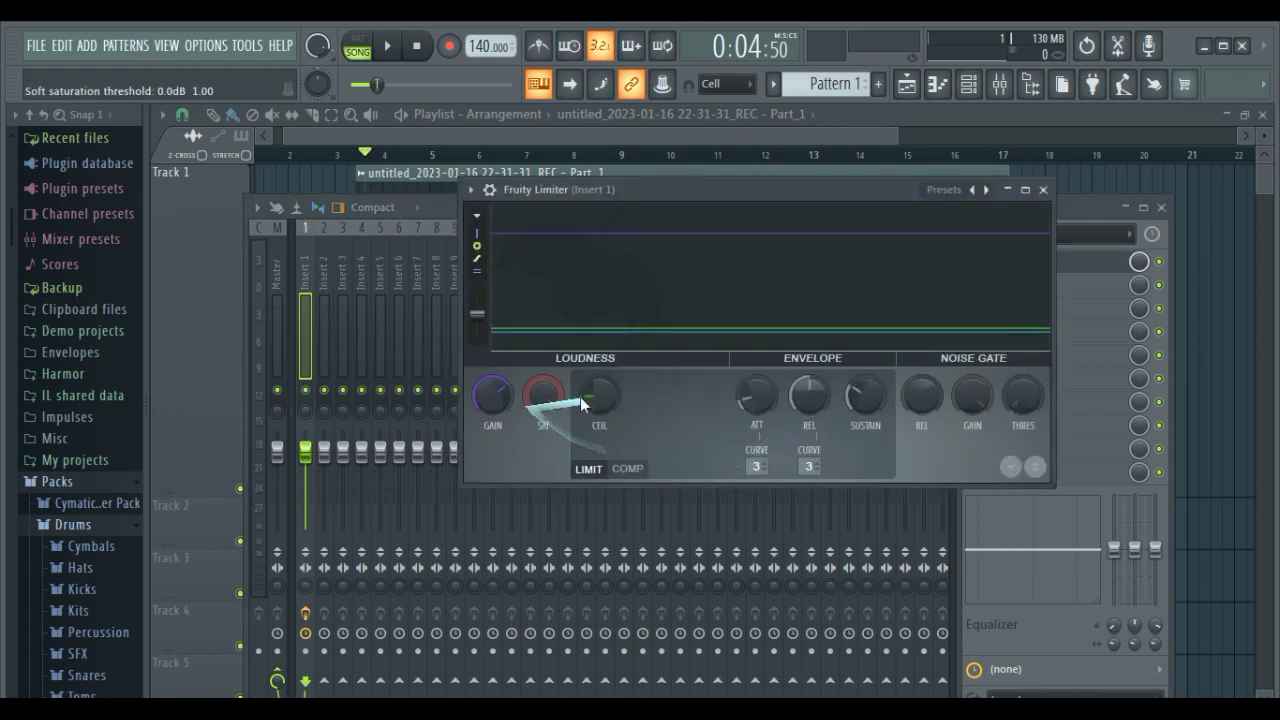
{"action": "left_click_drag", "start_coordinate": [595, 395], "coordinate": [603, 297]}
{"action": "key", "text": "space"}
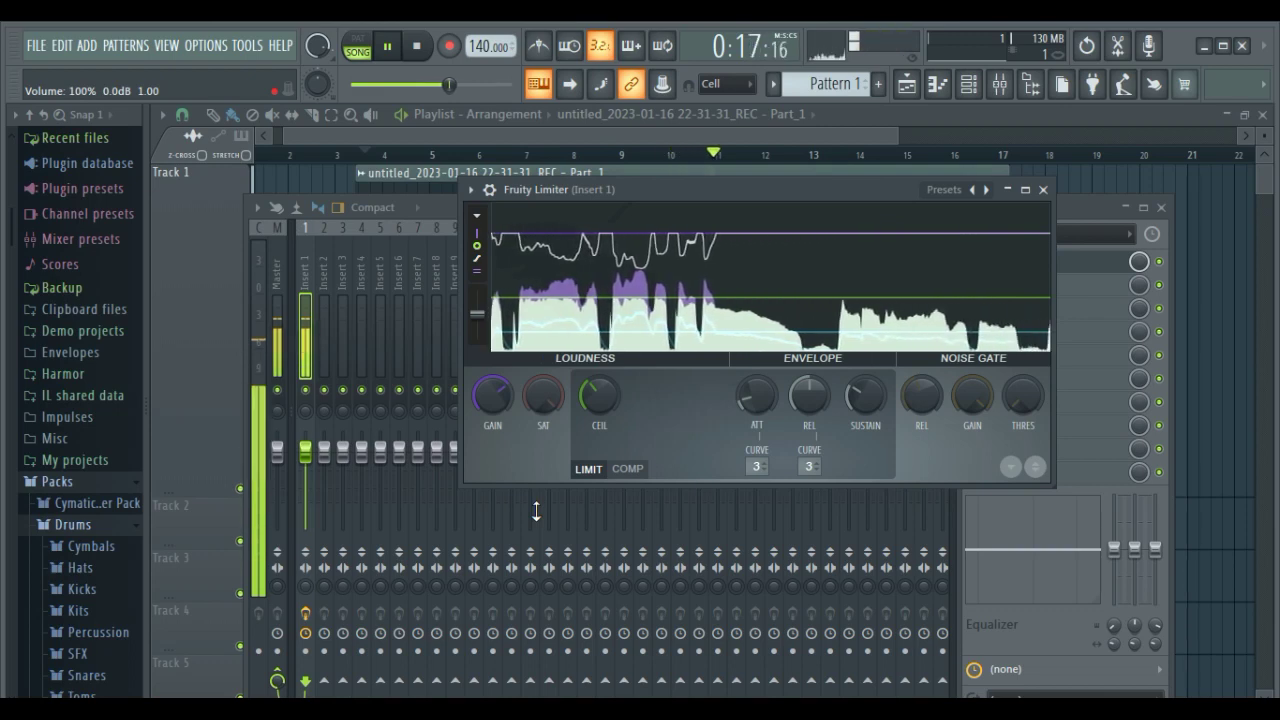
{"action": "key", "text": "space"}
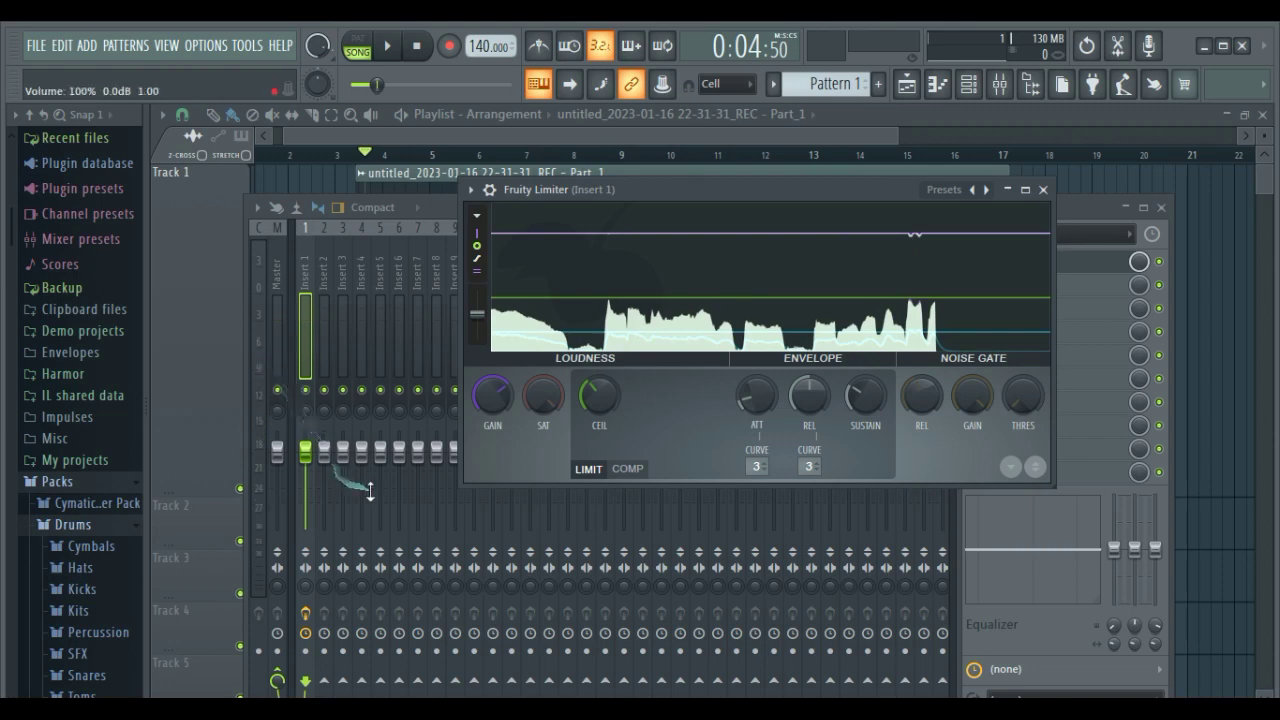
Close Fruity Limiter and delete it from effect slot 1 of Insert 1.
{"action": "left_click", "coordinate": [1042, 190]}
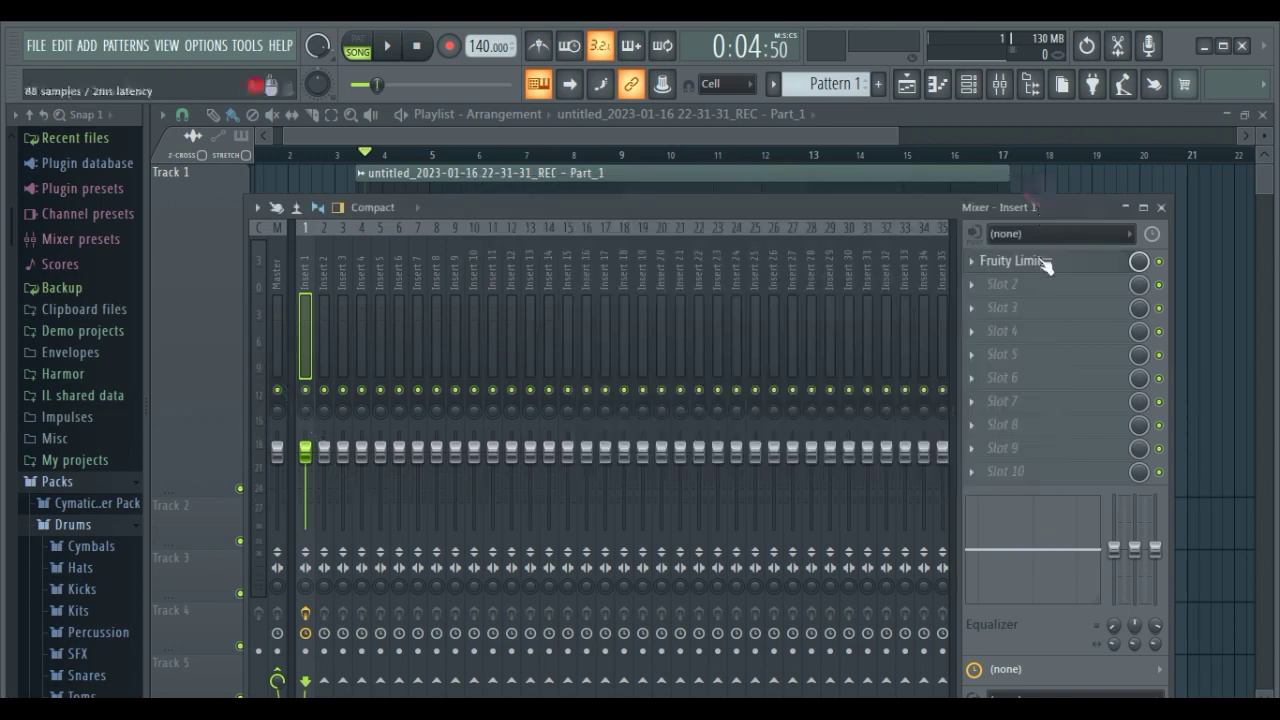
{"action": "left_click", "coordinate": [972, 262]}
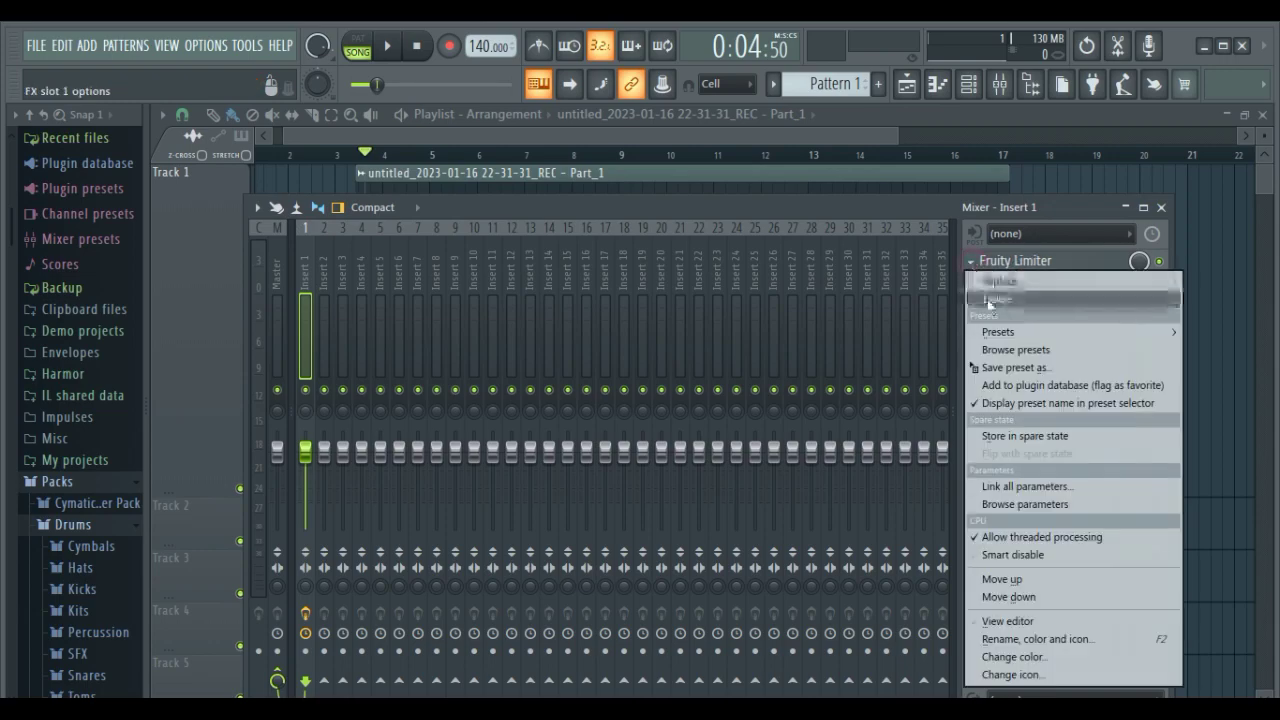
{"action": "left_click", "coordinate": [1000, 297]}
{"action": "left_click", "coordinate": [730, 432]}
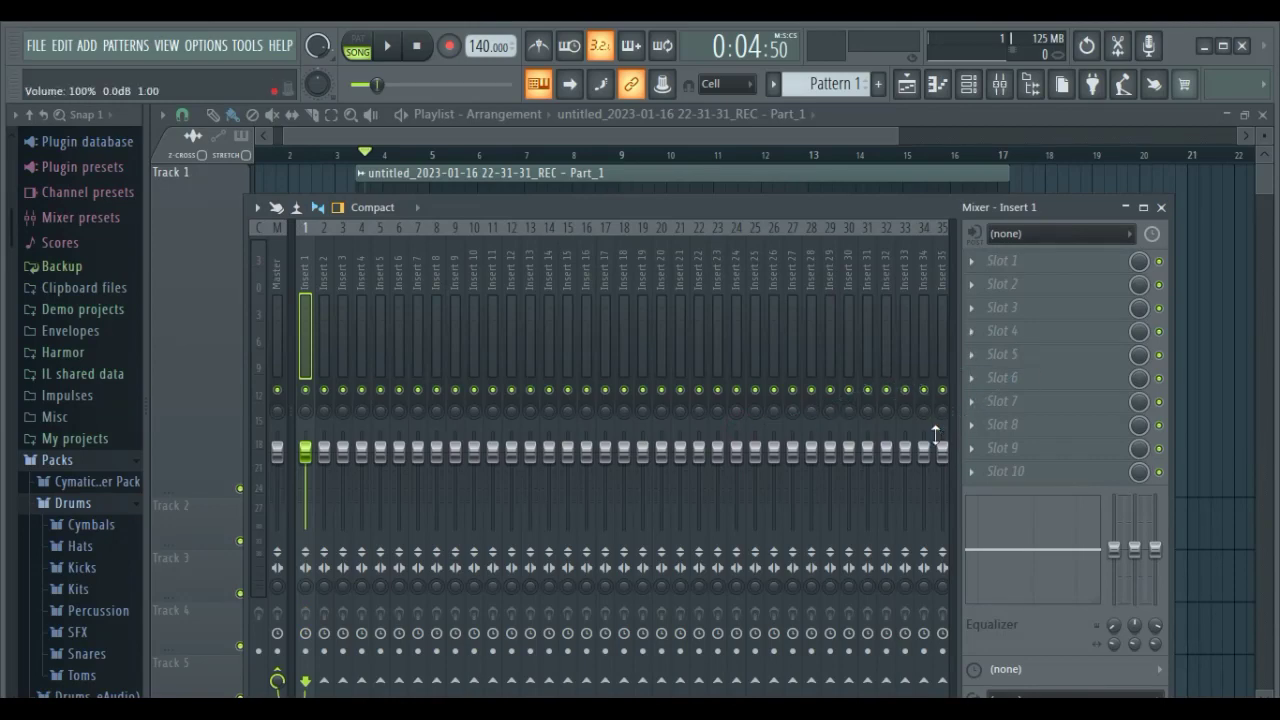
Check the clip's routing to Insert 1, load Patcher into that track's effect slot 1, and apply the Vocal Rider preset.
{"action": "left_click", "coordinate": [661, 175]}
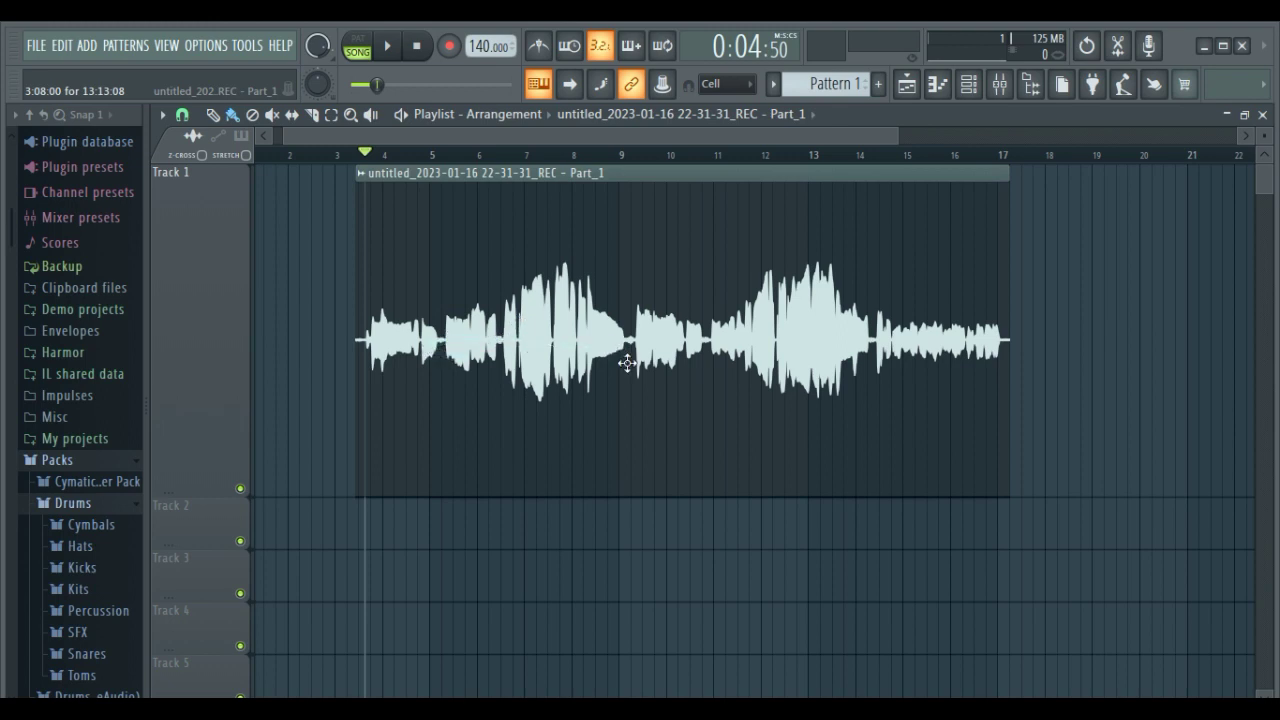
{"action": "left_click", "coordinate": [999, 84]}
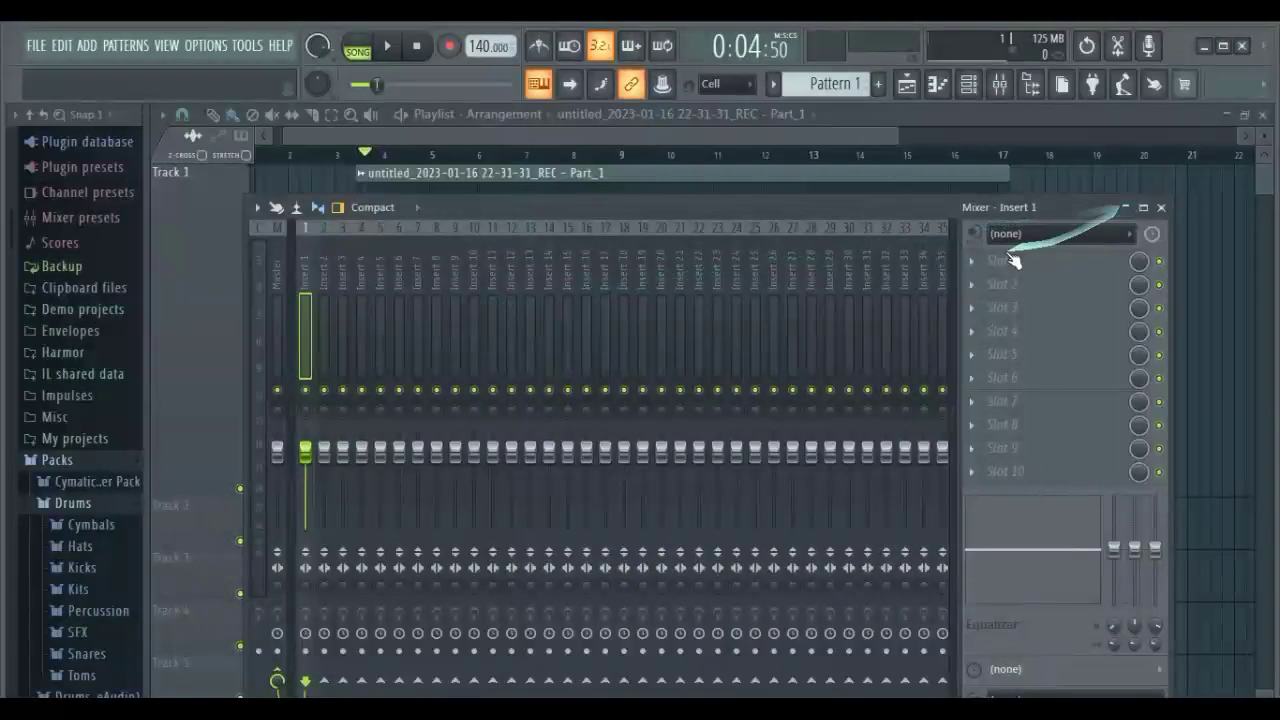
{"action": "left_click", "coordinate": [968, 84]}
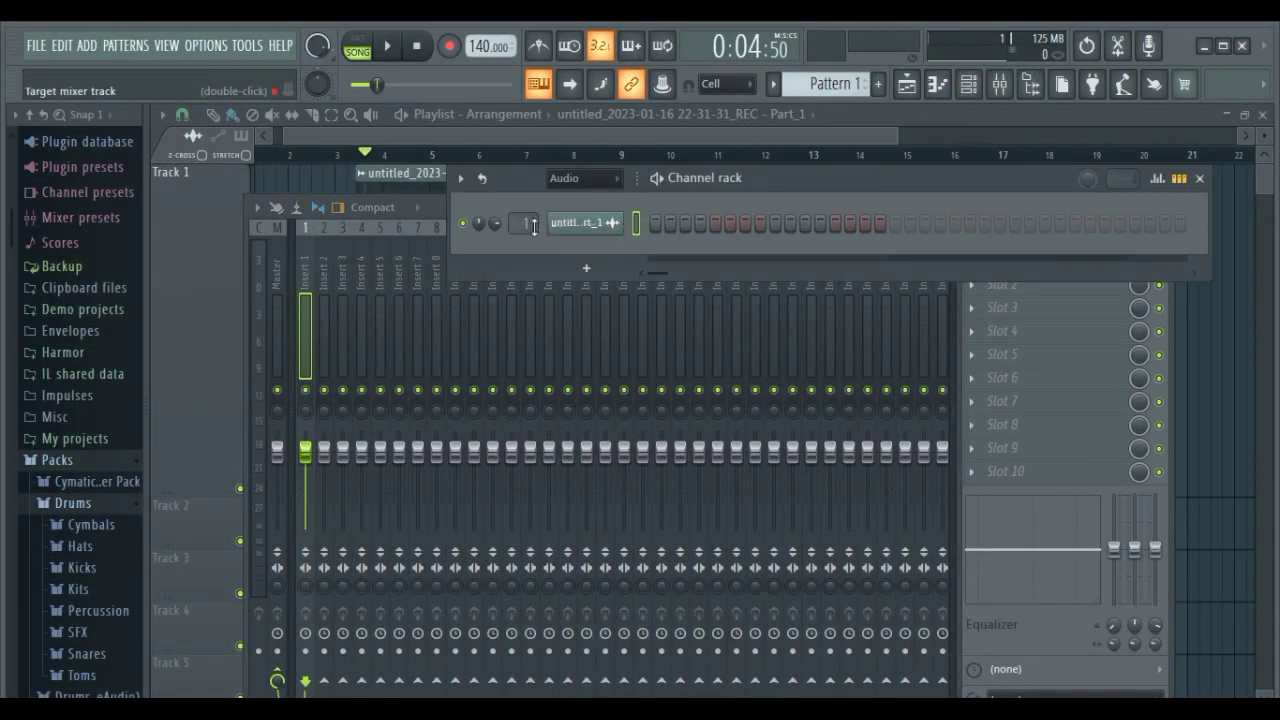
{"action": "left_click", "coordinate": [309, 329]}
{"action": "left_click", "coordinate": [984, 259]}
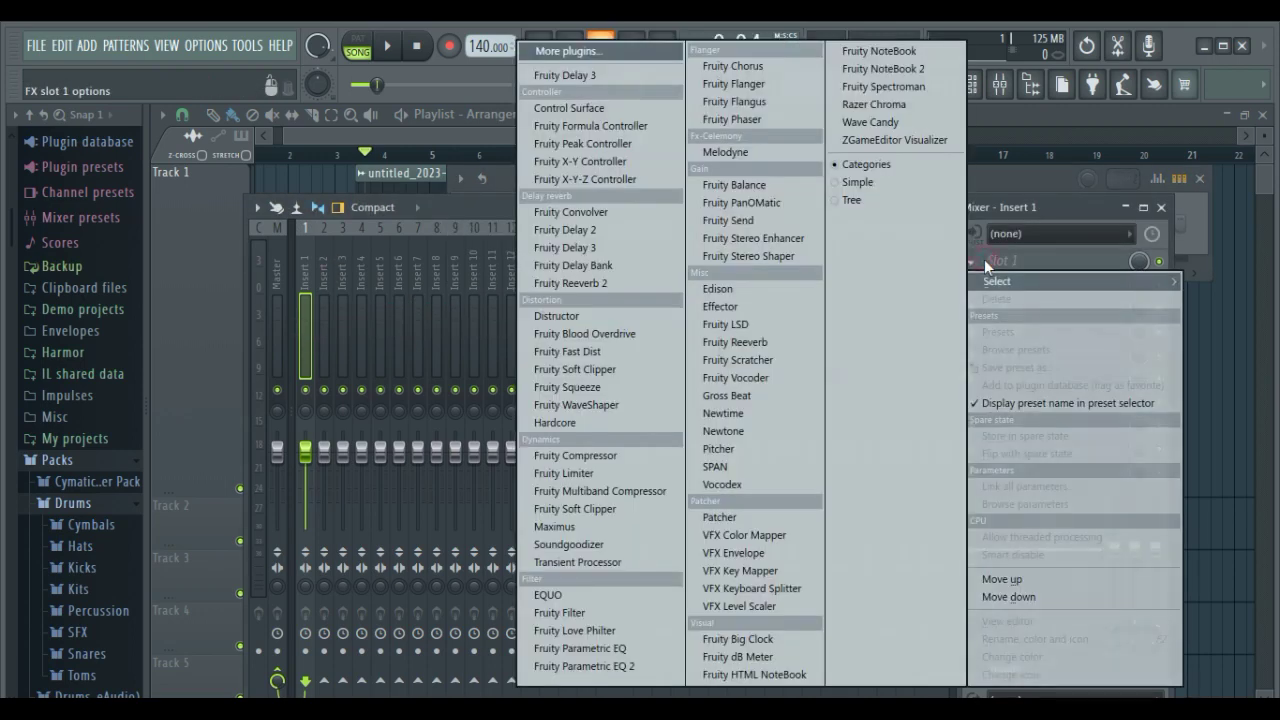
{"action": "left_click", "coordinate": [748, 520]}
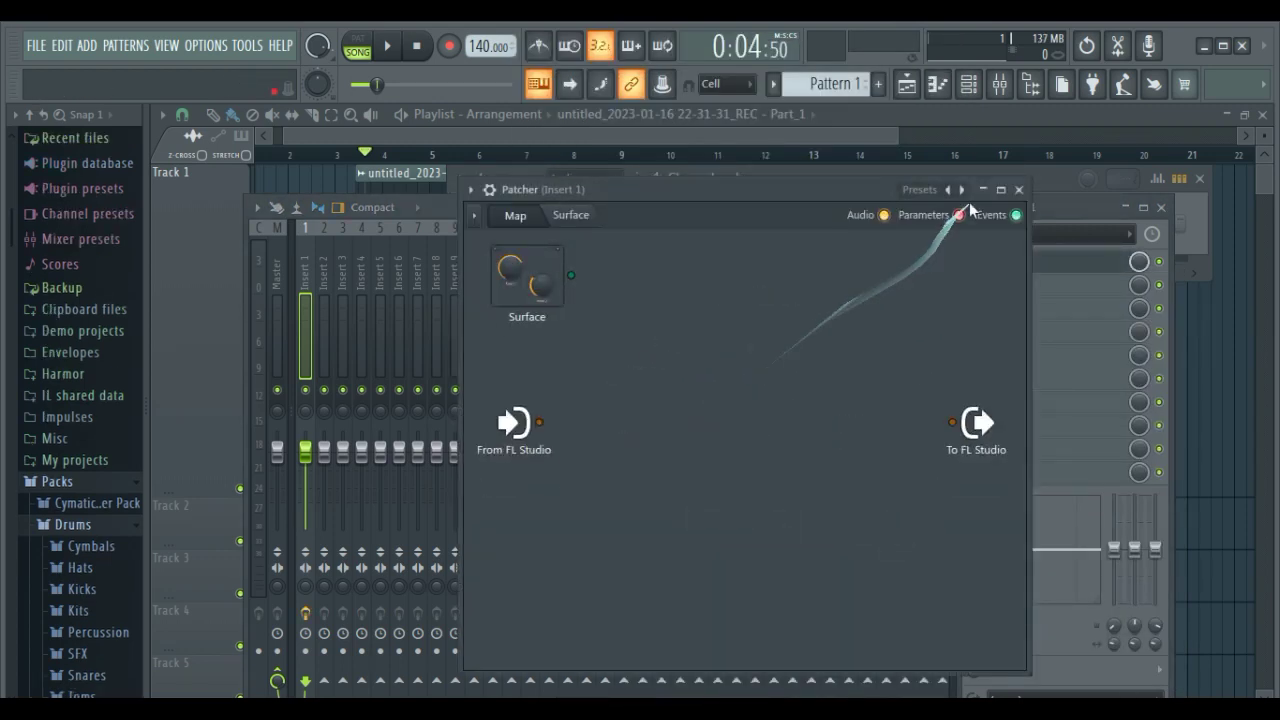
{"action": "left_click", "coordinate": [965, 191]}
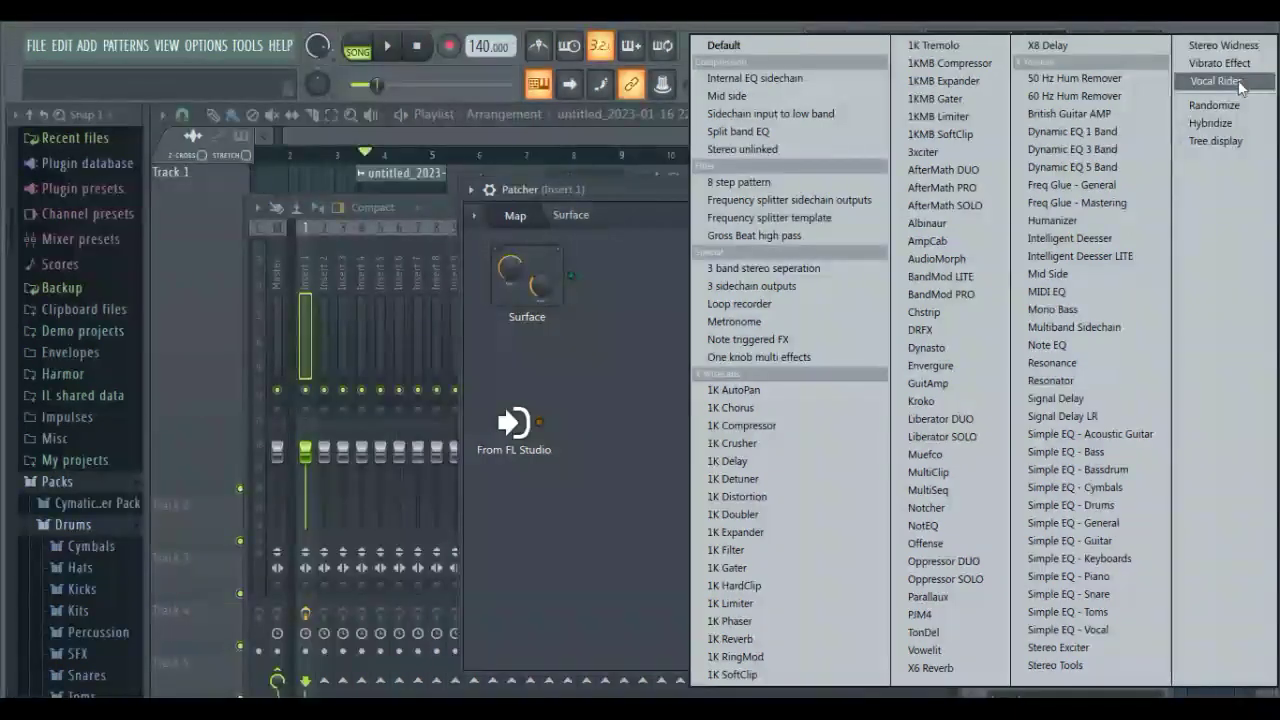
{"action": "left_click", "coordinate": [1238, 82]}
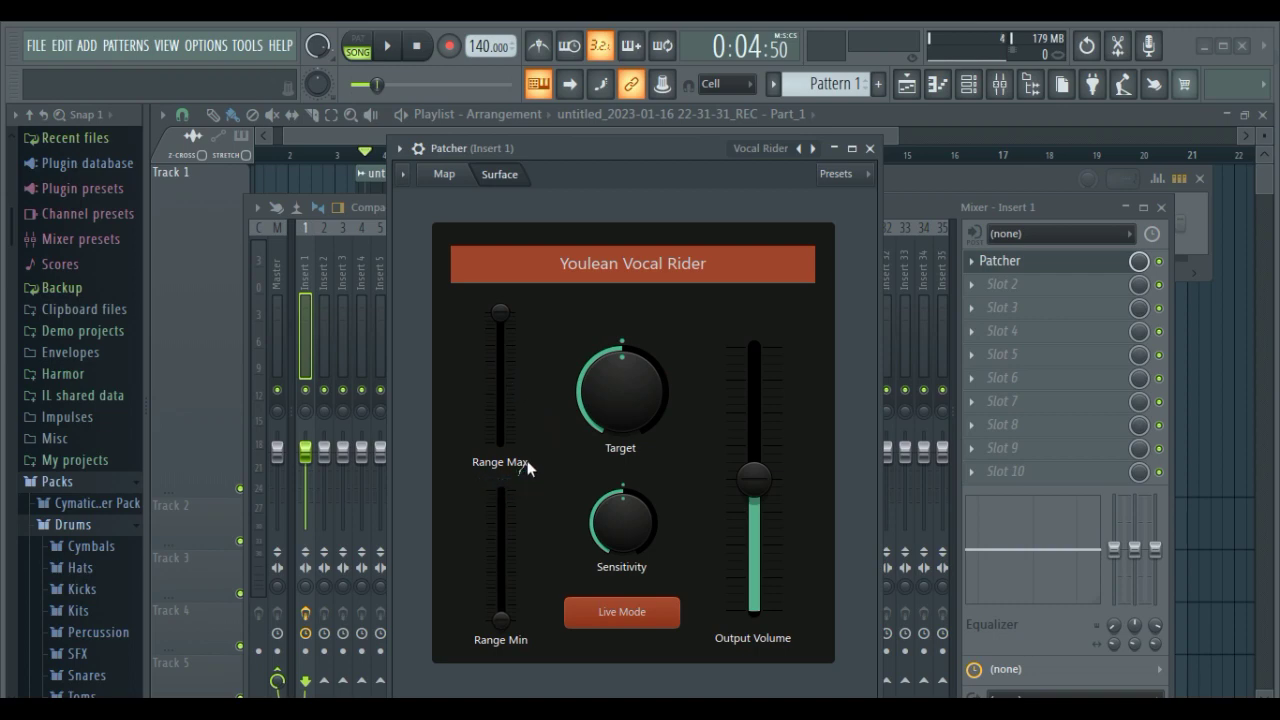
Try the Range Max and Output Volume sliders of the Vocal Rider, returning Range Max to maximum and resetting Output Volume.
{"action": "left_click_drag", "start_coordinate": [505, 366], "coordinate": [510, 220]}
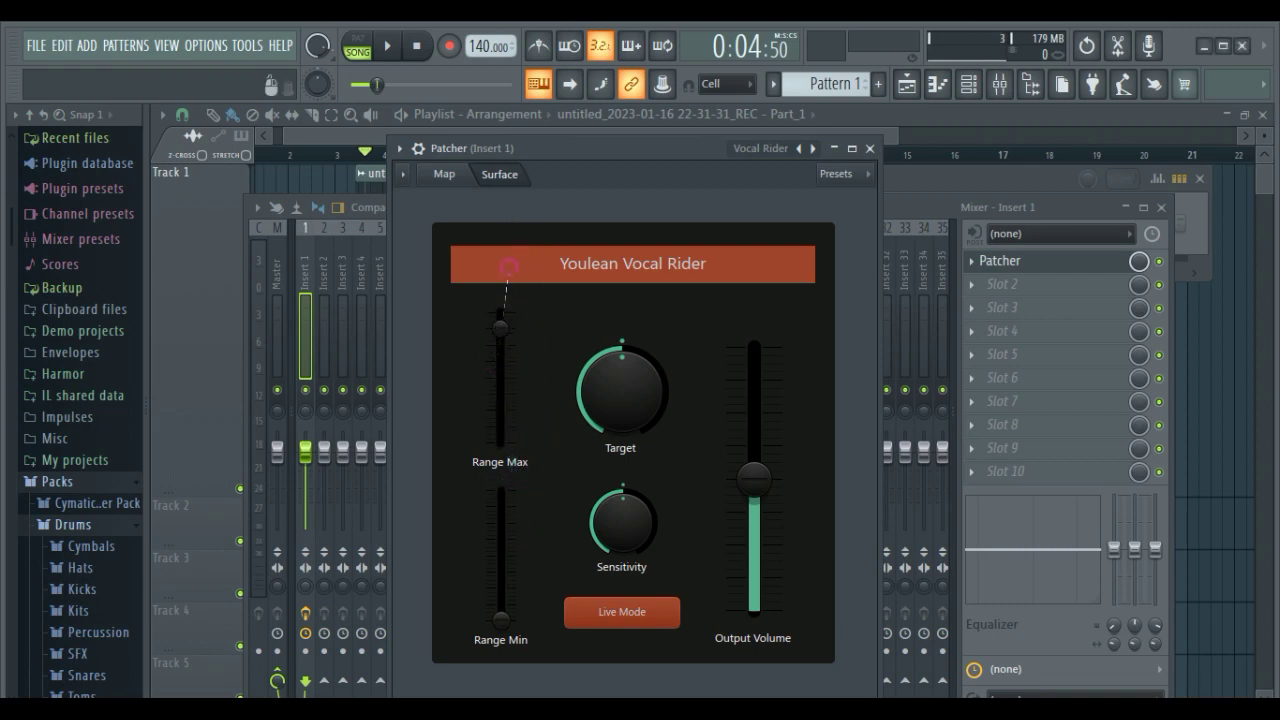
{"action": "left_click_drag", "start_coordinate": [509, 267], "coordinate": [525, 214]}
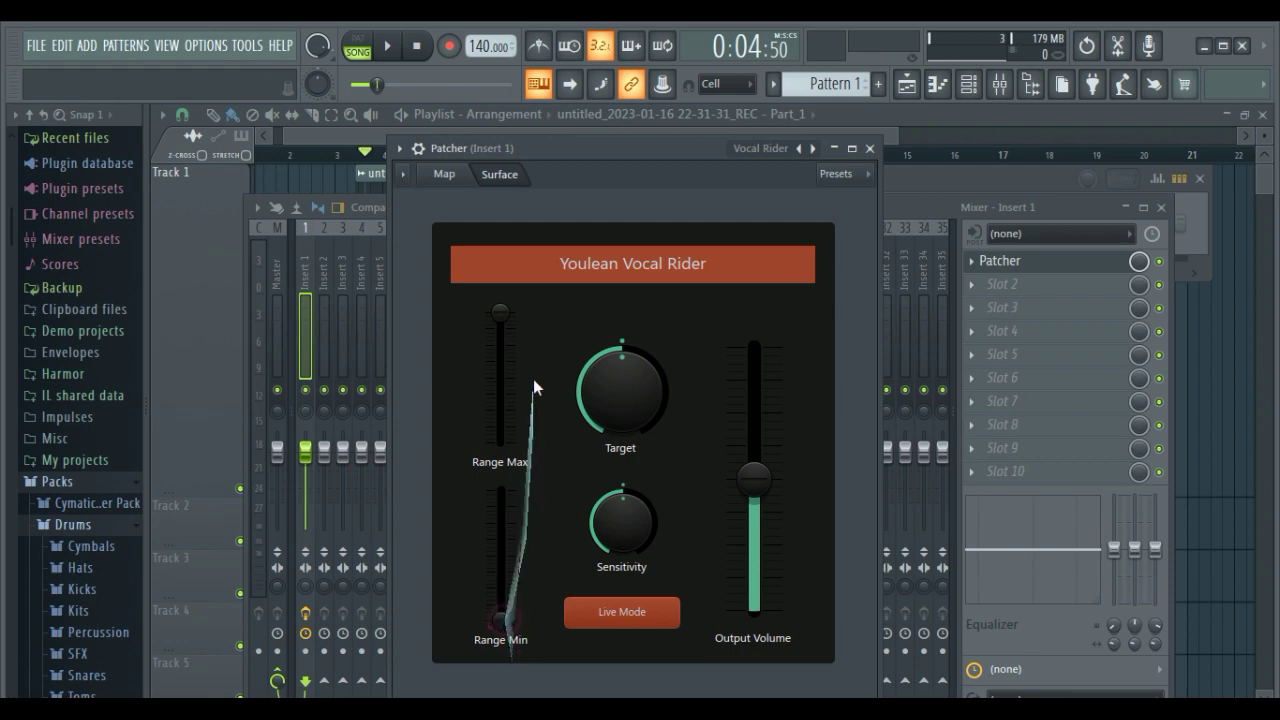
{"action": "mouse_move", "coordinate": [748, 472]}
{"action": "left_mouse_down"}
{"action": "mouse_move", "coordinate": [738, 363]}
{"action": "mouse_move", "coordinate": [751, 486]}
{"action": "left_mouse_up"}
{"action": "right_click", "coordinate": [760, 490]}
{"action": "left_click", "coordinate": [766, 492]}
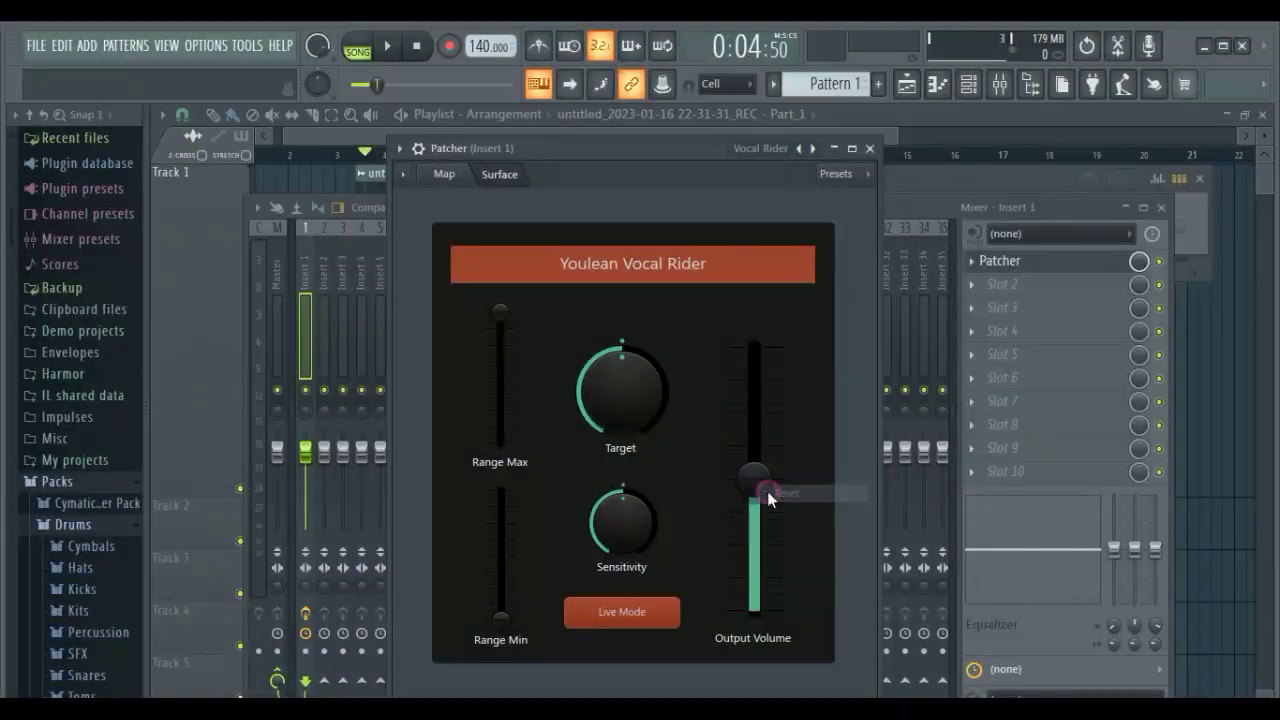
Turn the Vocal Rider's Sensitivity up to maximum, raise its Target above the midpoint, and close Patcher.
{"action": "left_click_drag", "start_coordinate": [651, 565], "coordinate": [642, 471]}
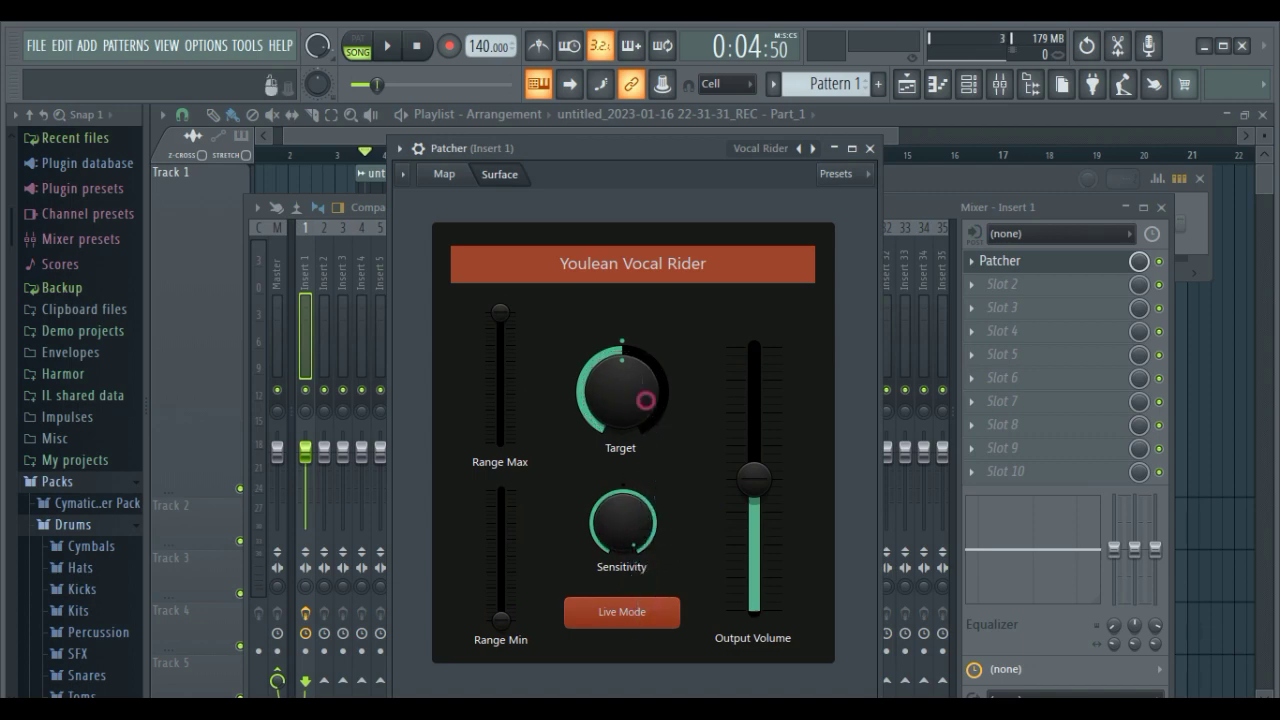
{"action": "left_click_drag", "start_coordinate": [655, 327], "coordinate": [668, 80]}
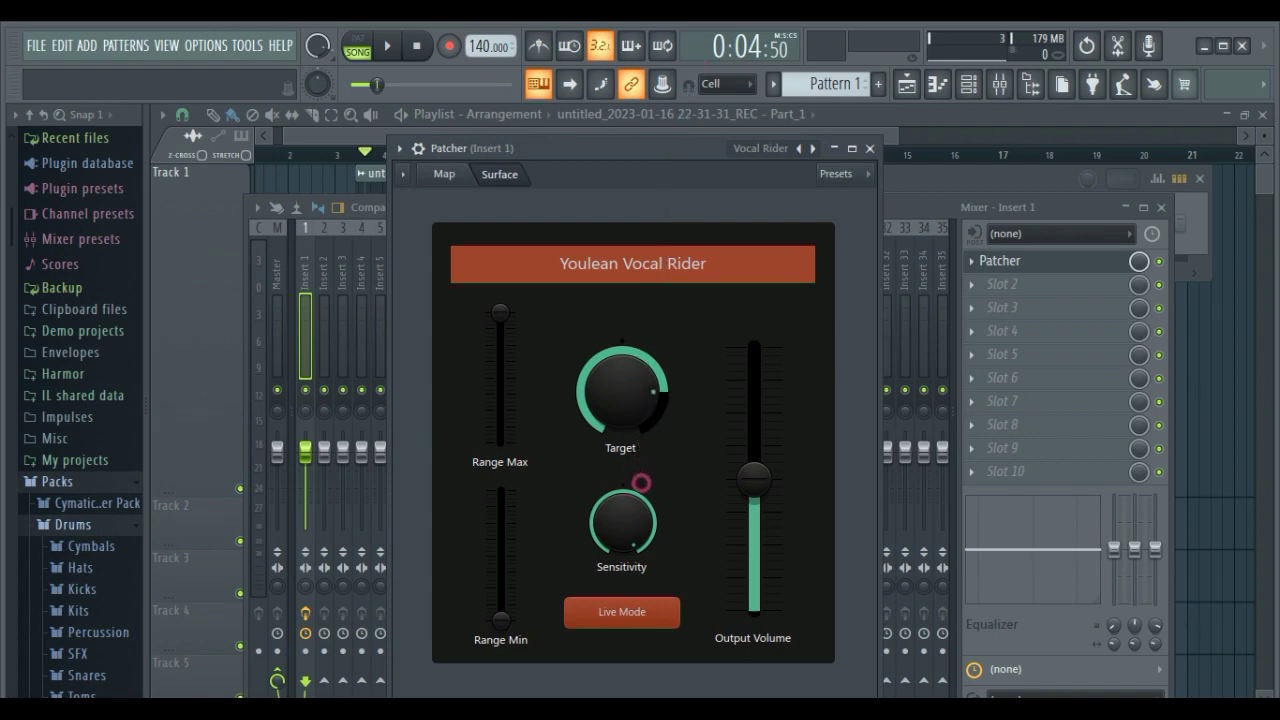
{"action": "left_click", "coordinate": [631, 404]}
{"action": "left_click", "coordinate": [870, 148]}
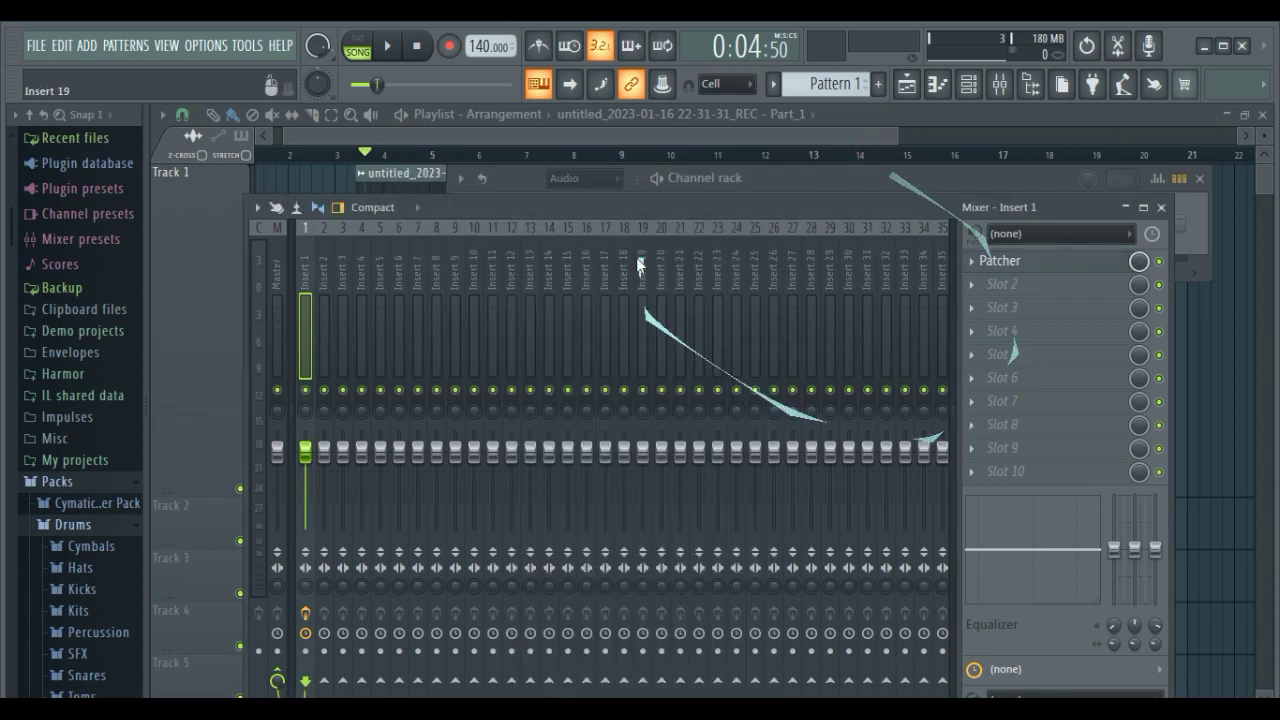
Select the recorded clip on playlist Track 1 and consolidate it as a WAV with 32Bit float depth.
{"action": "left_click", "coordinate": [688, 135]}
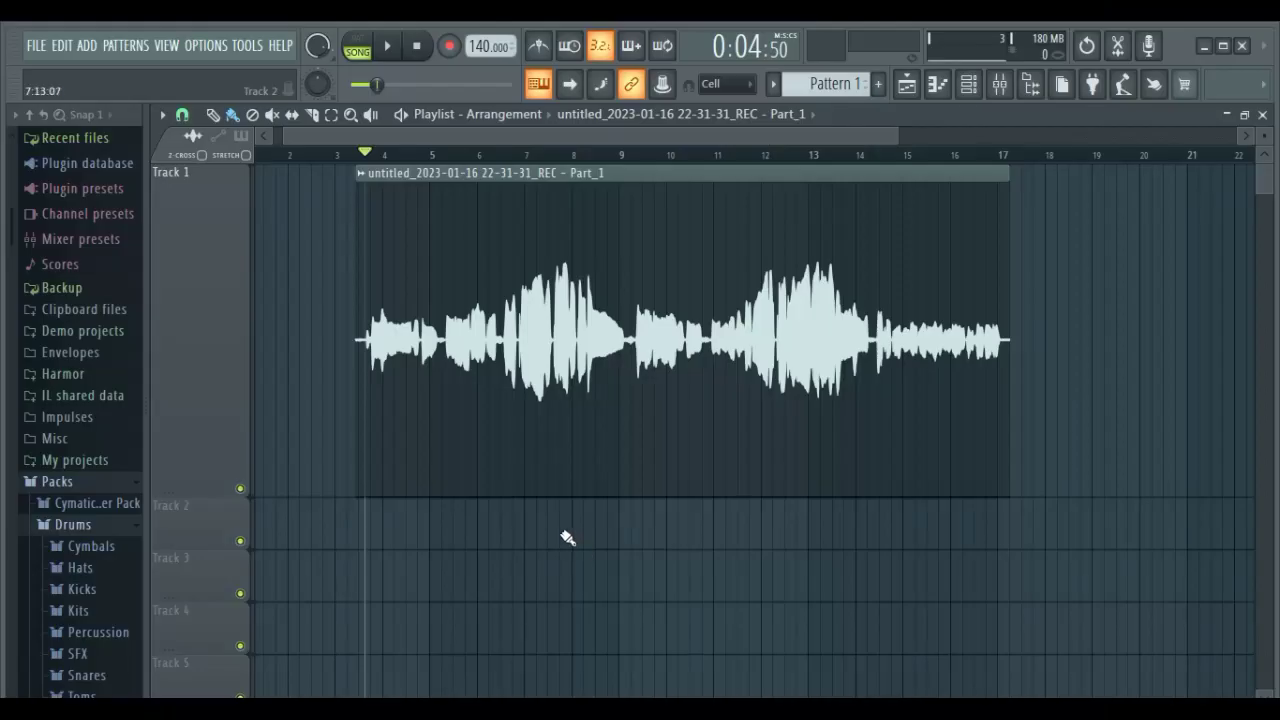
{"action": "left_click_drag", "start_coordinate": [566, 538], "coordinate": [489, 310]}
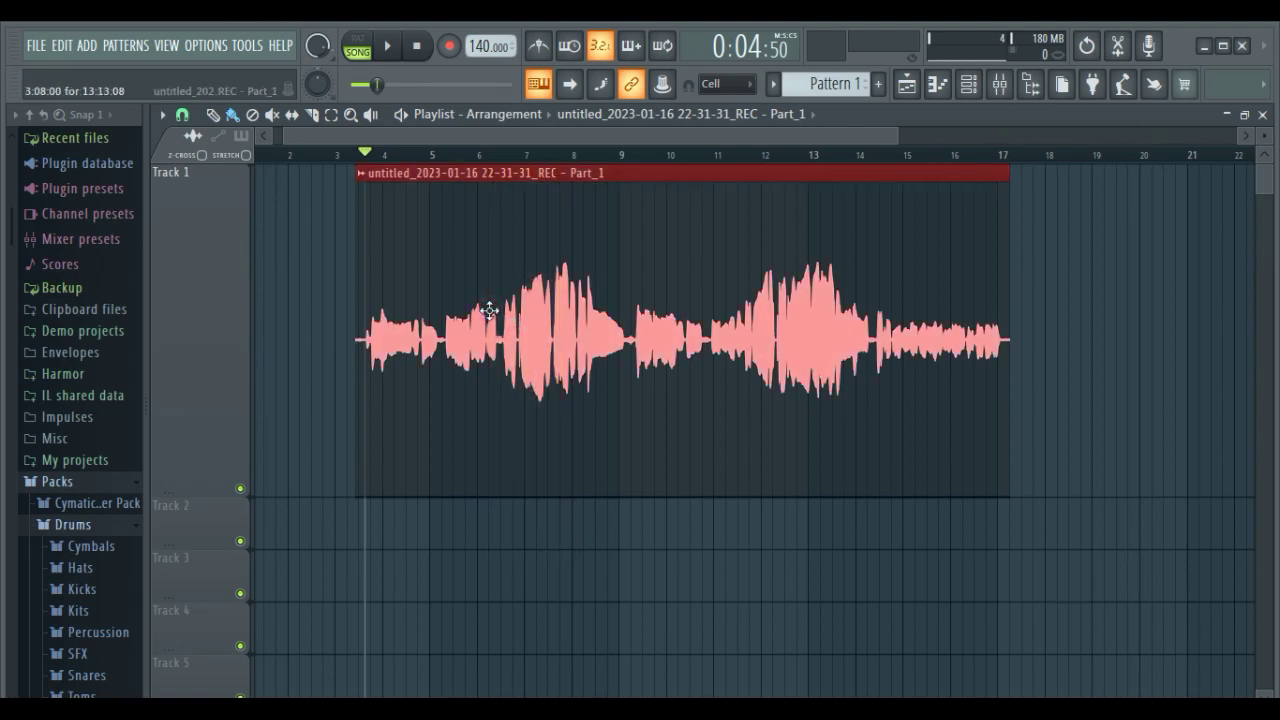
{"action": "key", "text": "ctrl+alt+c"}
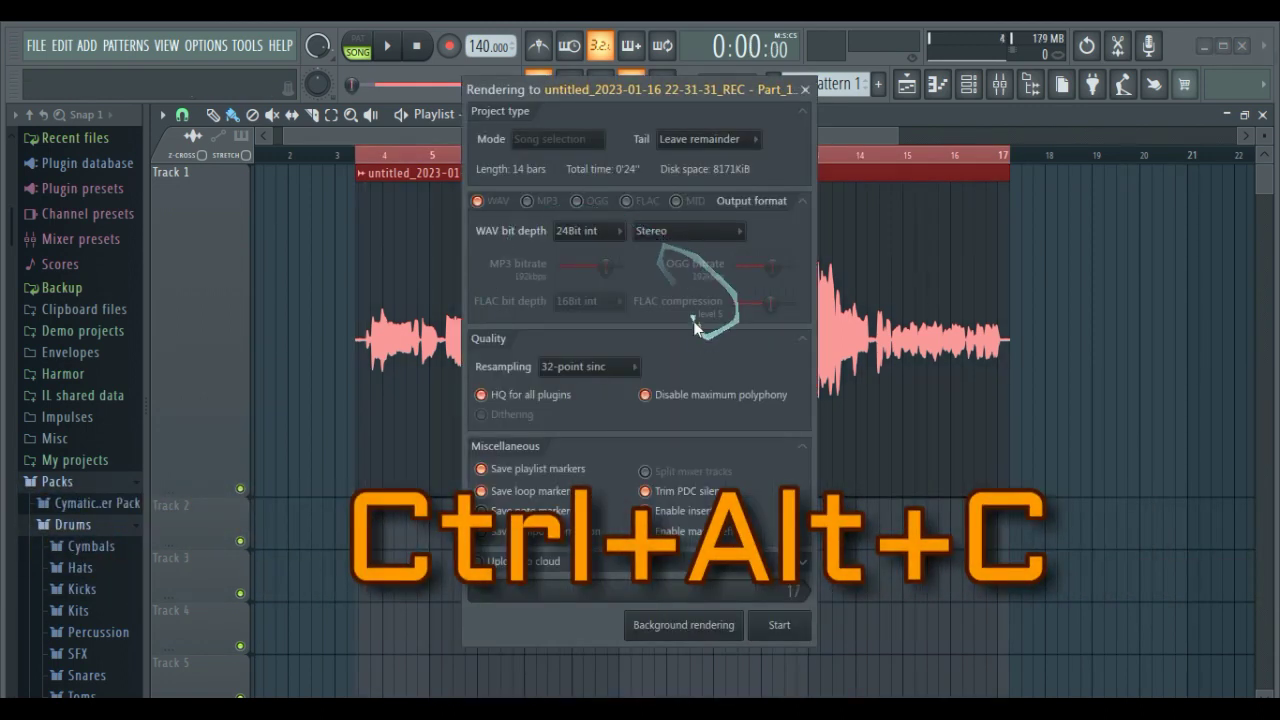
{"action": "left_click", "coordinate": [590, 231]}
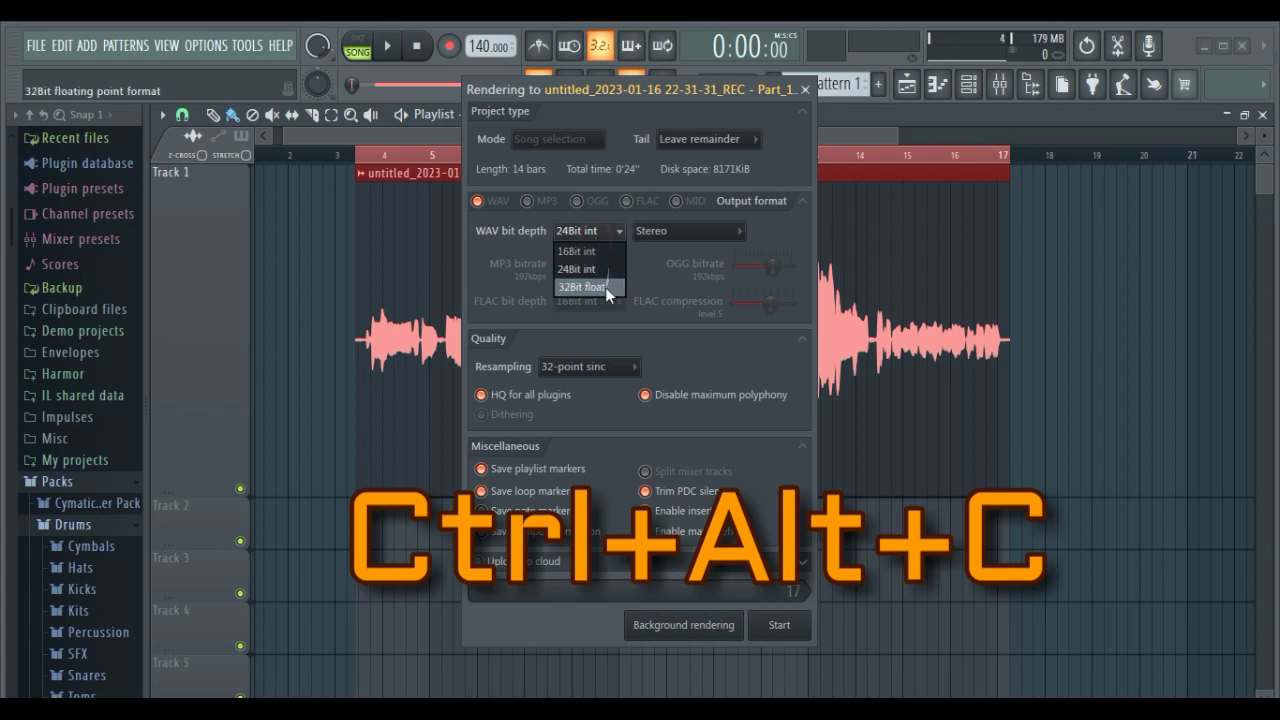
{"action": "left_click", "coordinate": [588, 287]}
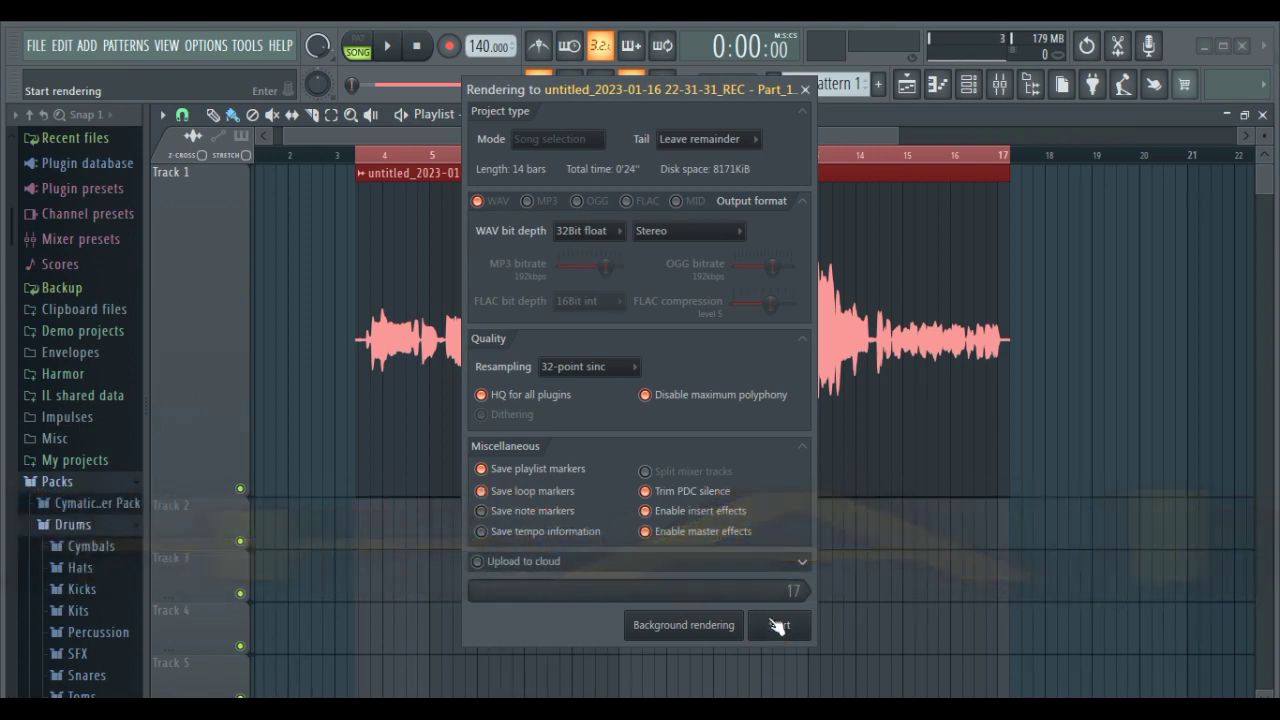
{"action": "left_click", "coordinate": [778, 628]}
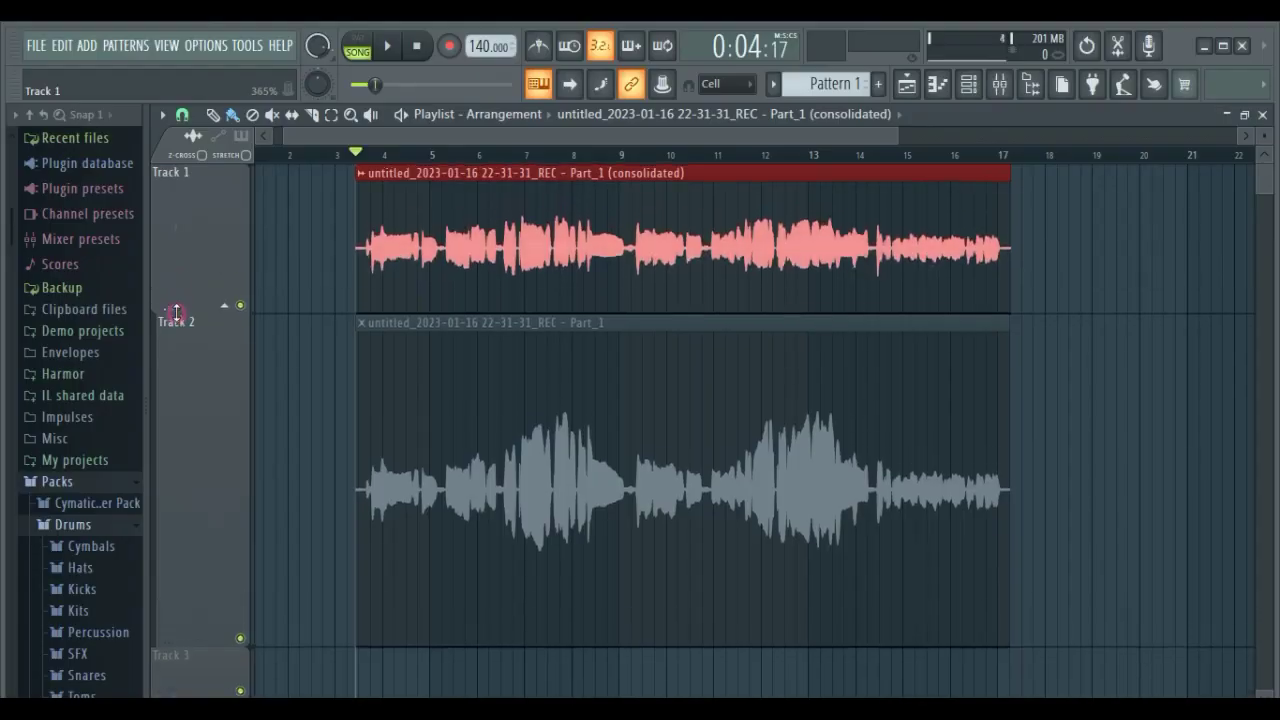
Enlarge playlist Track 1 and compare the consolidated clip's waveform with the original on Track 2.
{"action": "left_click_drag", "start_coordinate": [170, 307], "coordinate": [162, 503]}
{"action": "scroll", "coordinate": [474, 377], "scroll_direction": "down", "scroll_amount": 5}
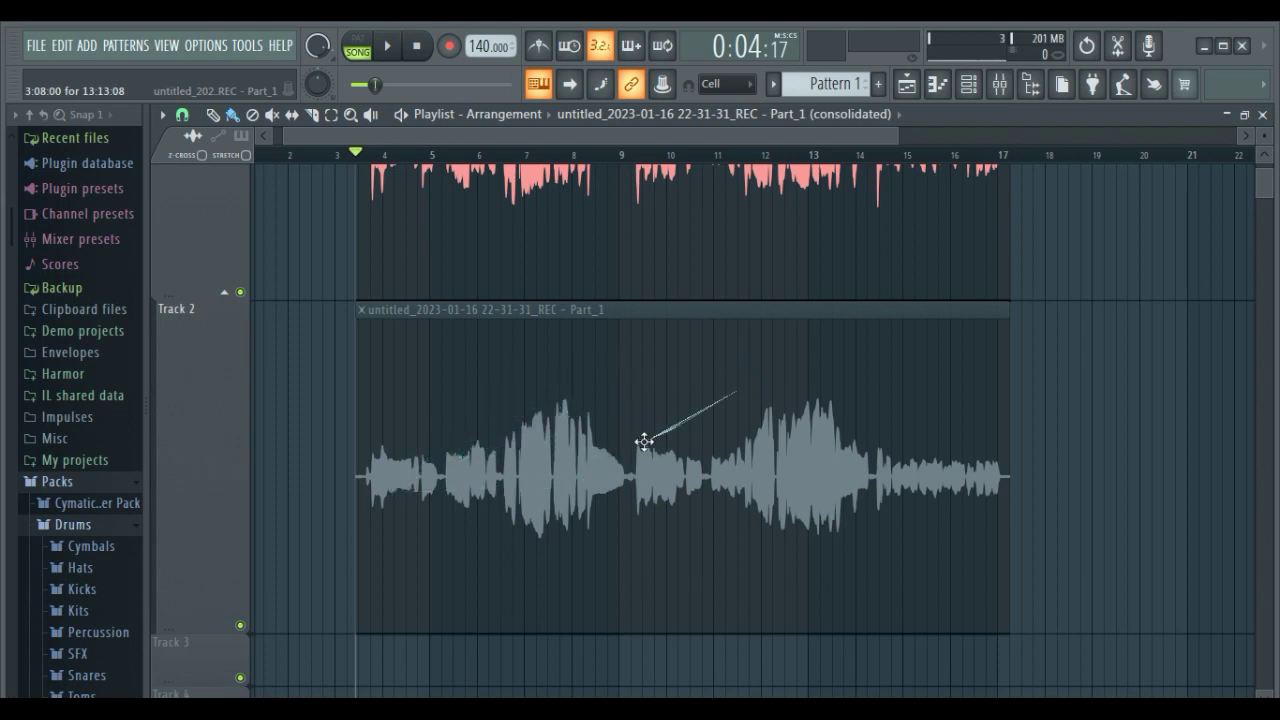
{"action": "scroll", "coordinate": [614, 434], "scroll_direction": "up", "scroll_amount": 3}
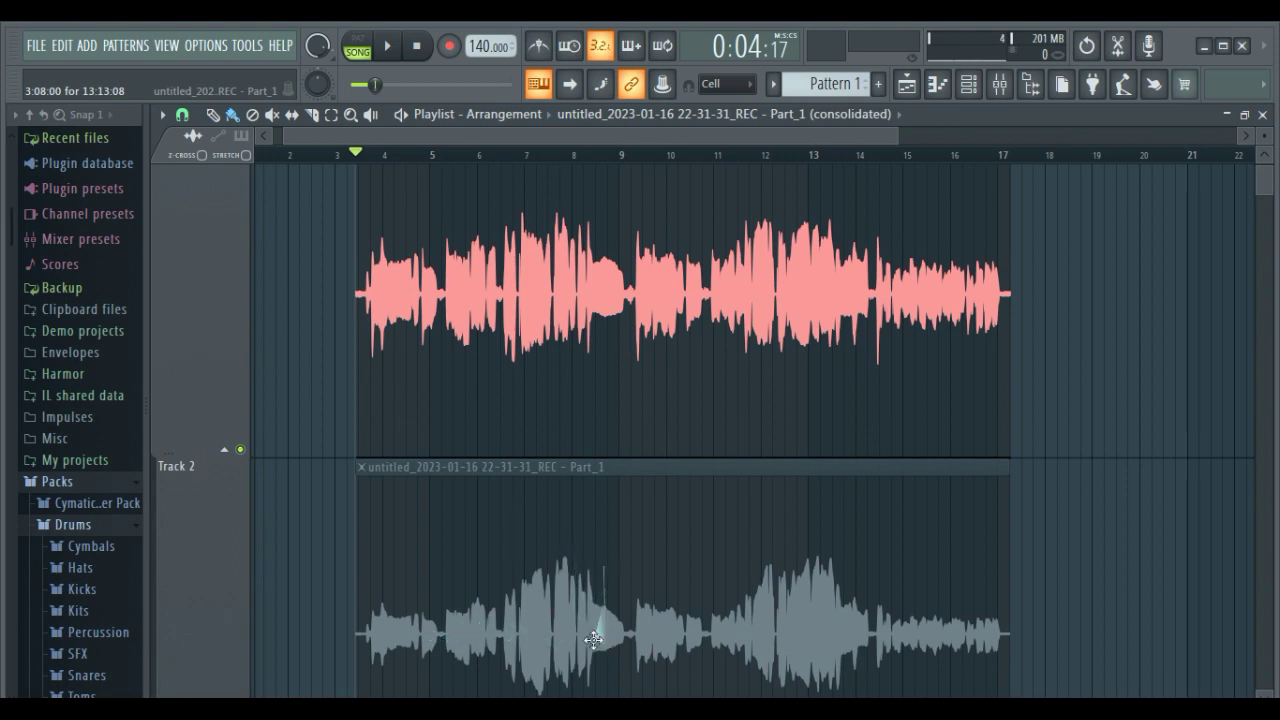
Play the consolidated clip, check its level on the mixer's Master track, and compare its waveform with the original on Track 2.
{"action": "scroll", "coordinate": [590, 641], "scroll_direction": "down", "scroll_amount": 1}
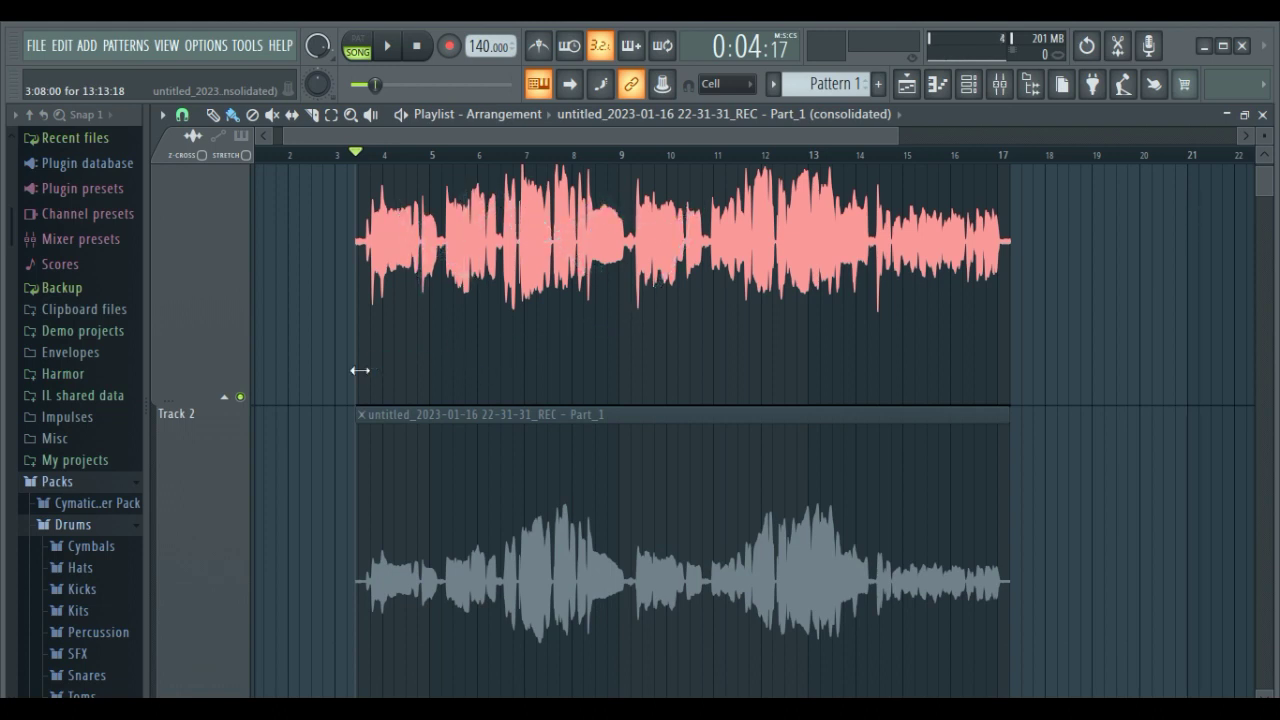
{"action": "scroll", "coordinate": [360, 370], "scroll_direction": "up", "scroll_amount": 2}
{"action": "key", "text": "space"}
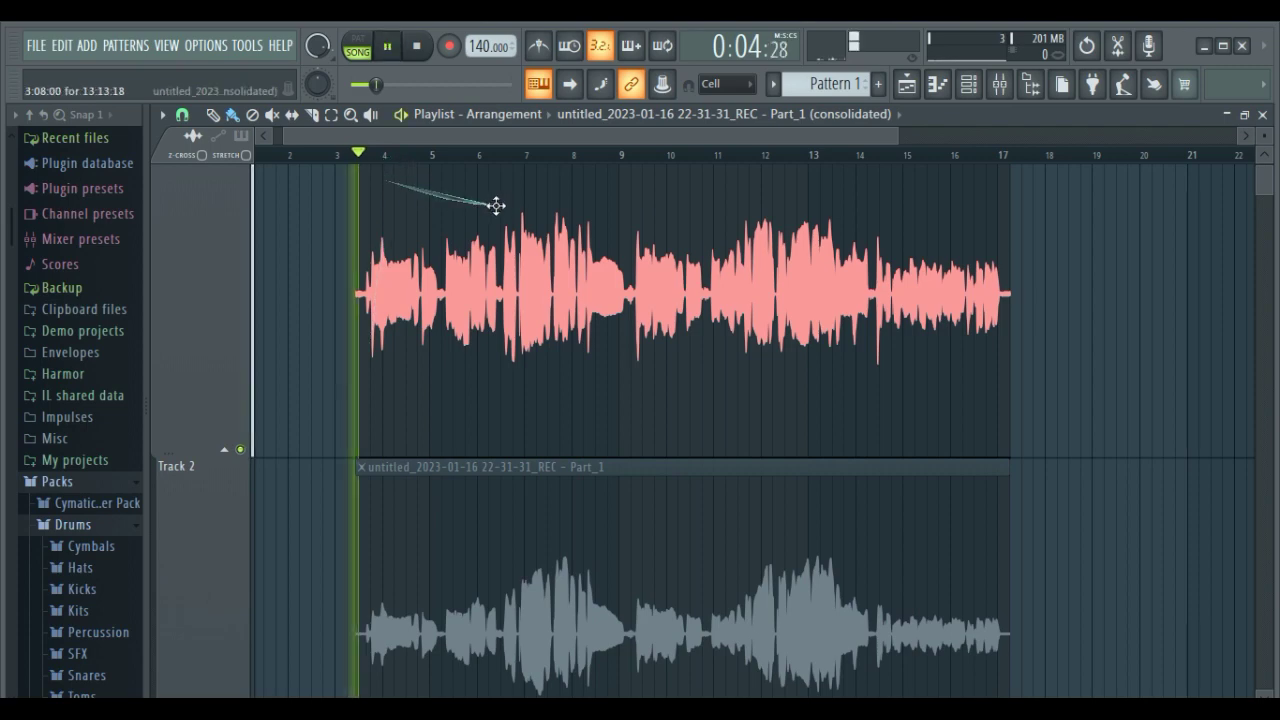
{"action": "key", "text": "space"}
{"action": "left_click", "coordinate": [999, 88]}
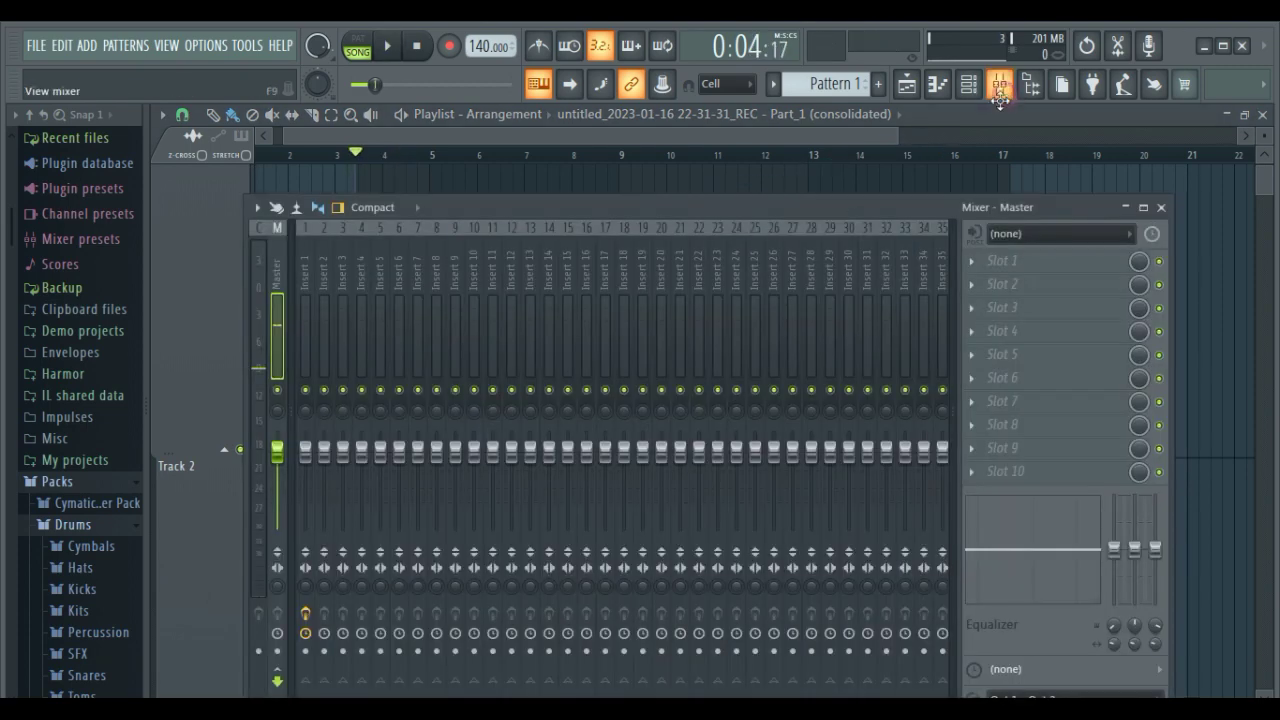
{"action": "left_click", "coordinate": [510, 127]}
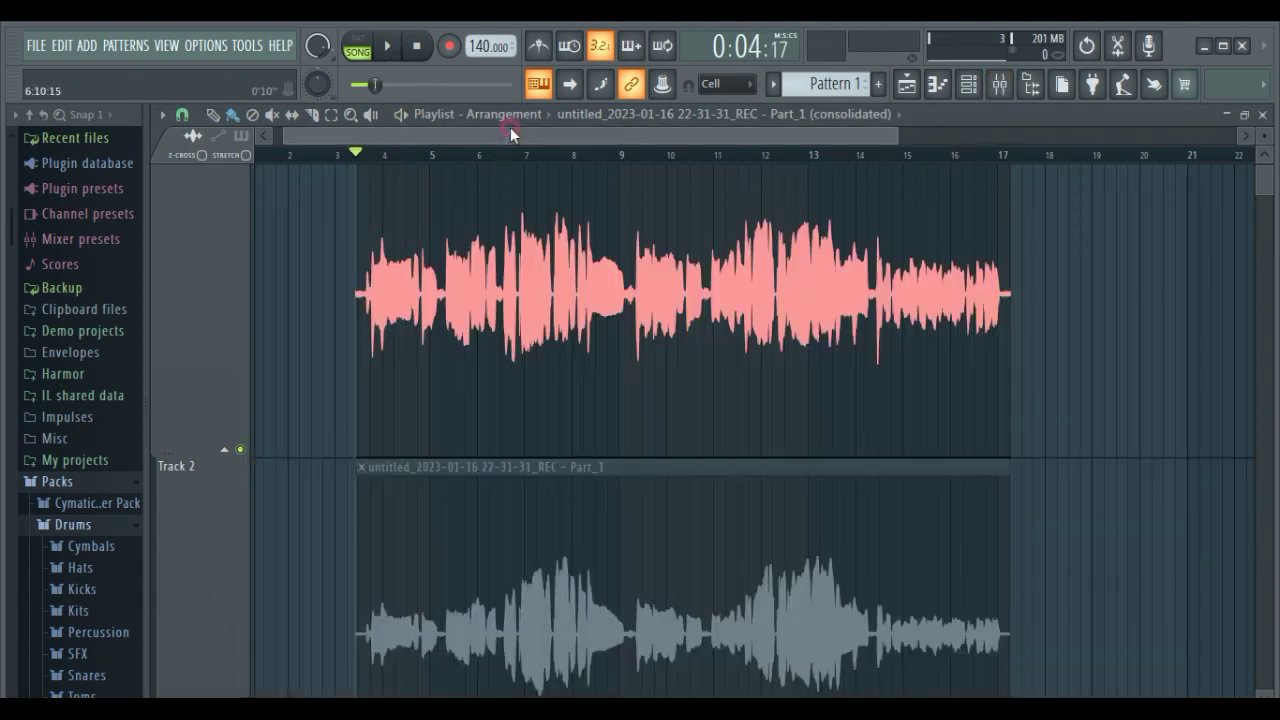
{"action": "key", "text": "space"}
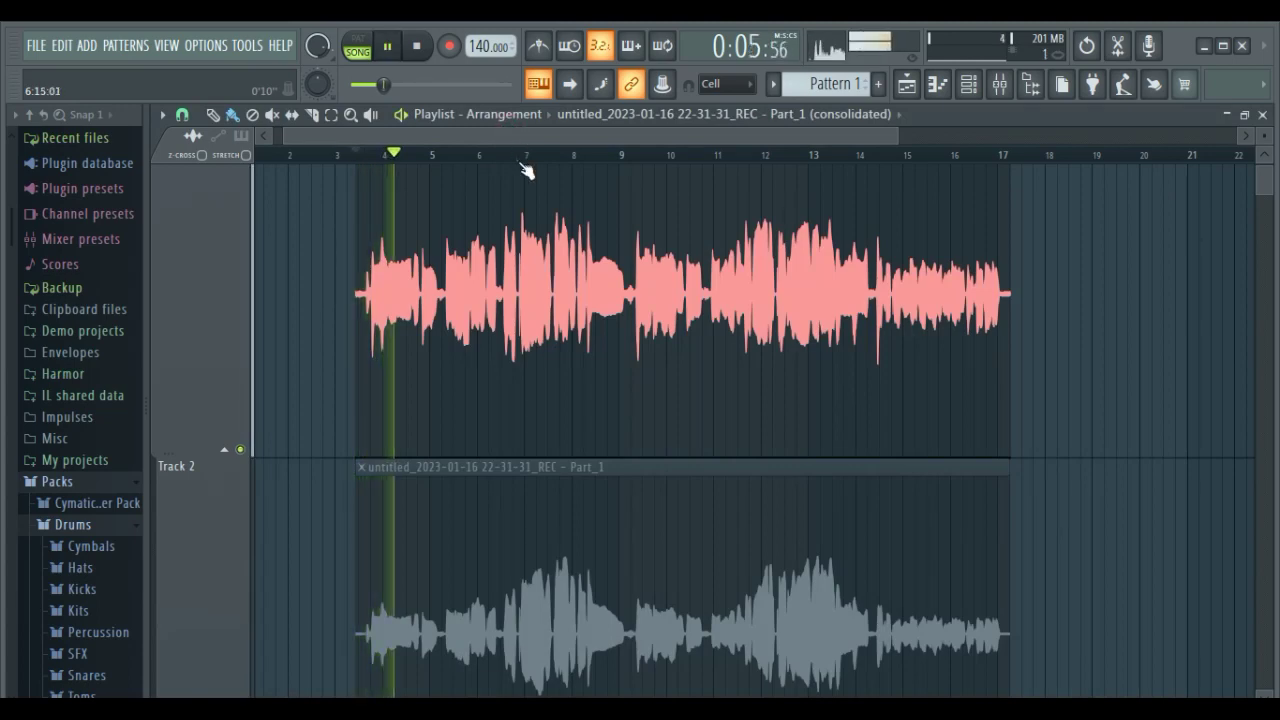
{"action": "left_click", "coordinate": [999, 84]}
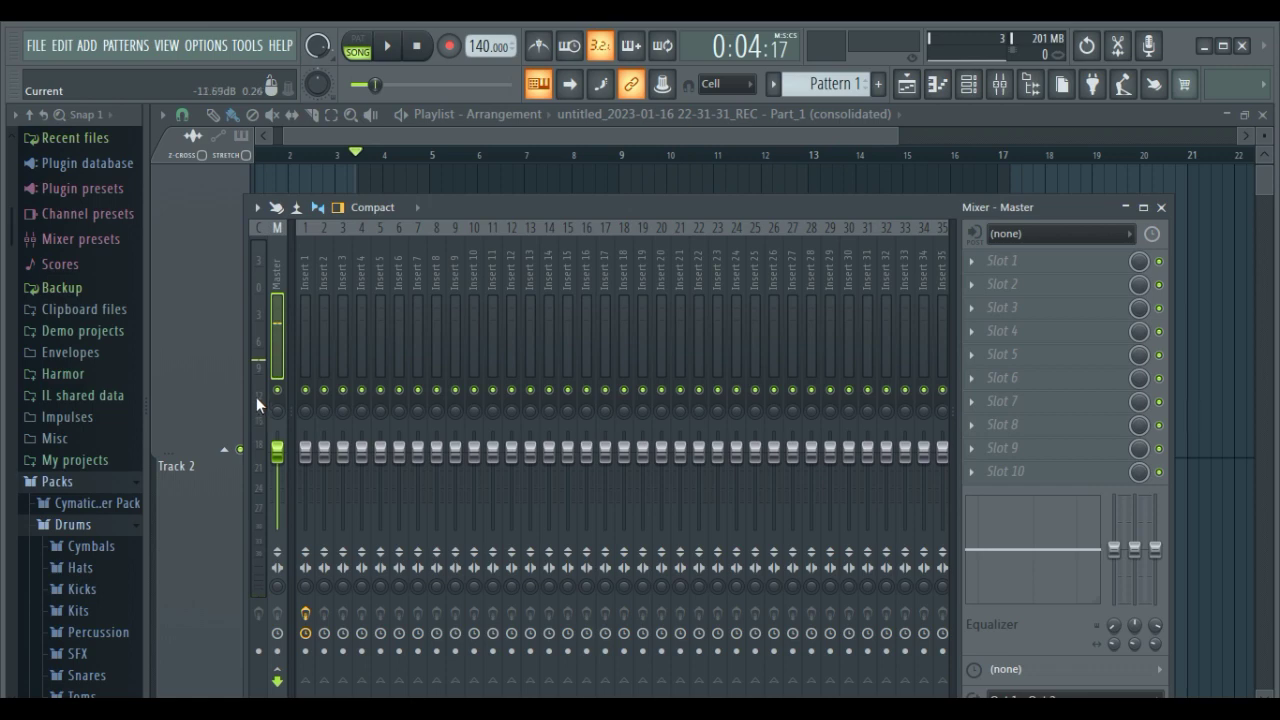
{"action": "left_click", "coordinate": [854, 138]}
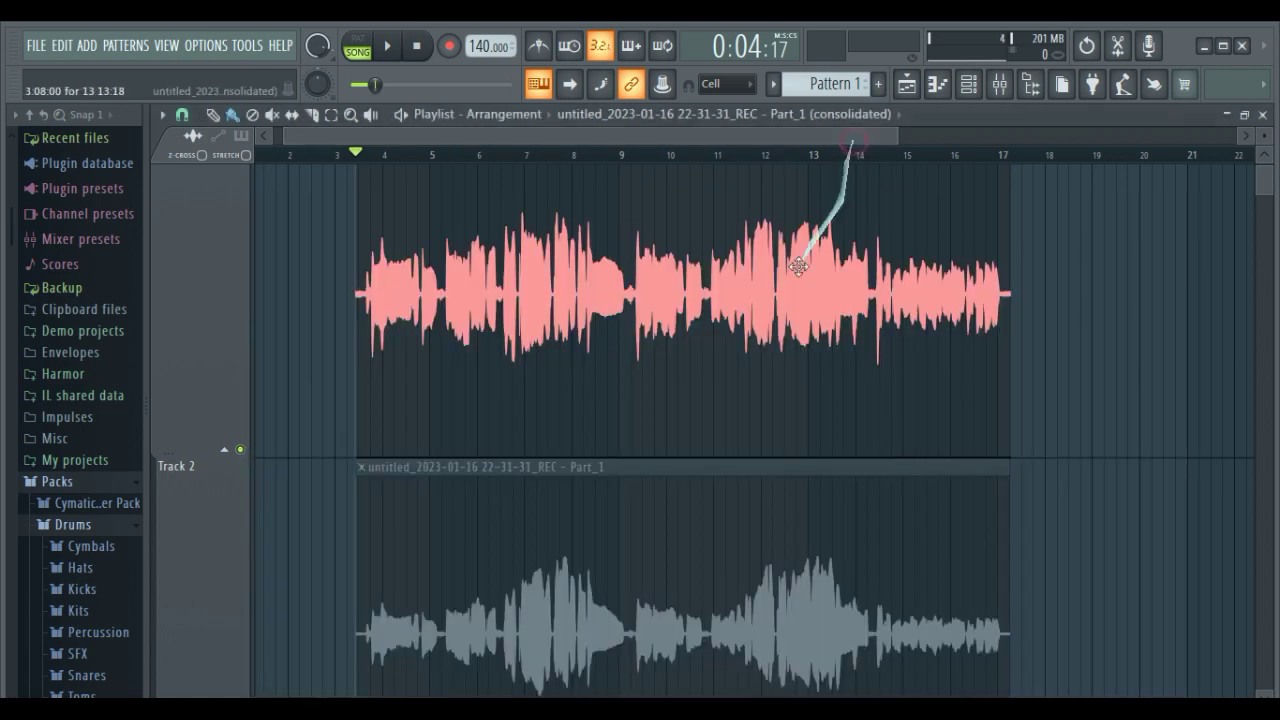
{"action": "scroll", "coordinate": [597, 506], "scroll_direction": "down", "scroll_amount": 2}
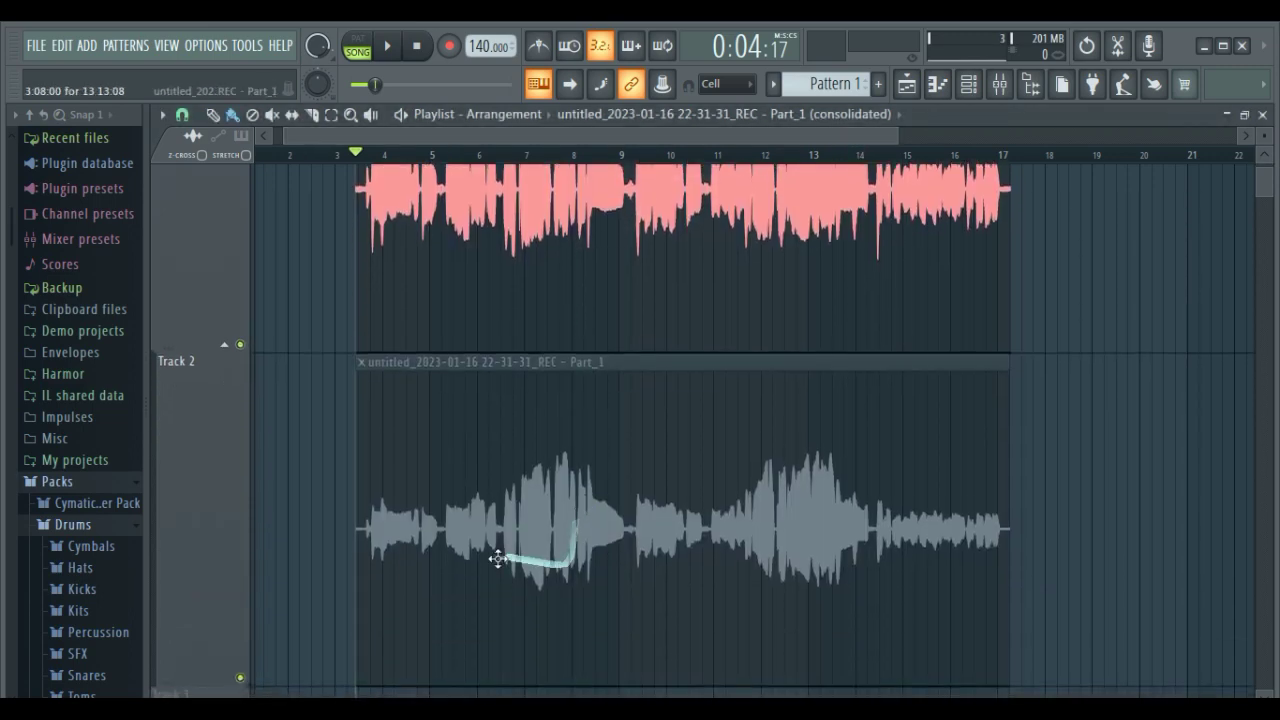
{"action": "scroll", "coordinate": [429, 380], "scroll_direction": "up", "scroll_amount": 1}
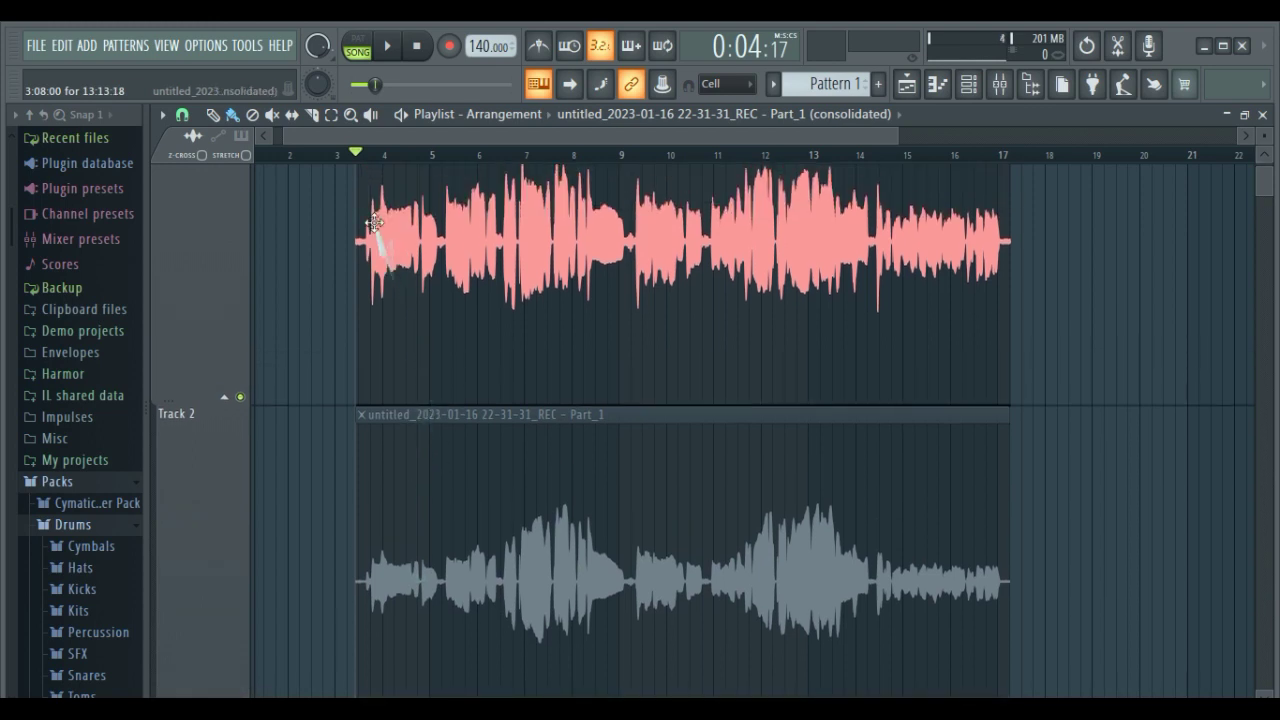
{"action": "scroll", "coordinate": [430, 254], "scroll_direction": "up", "scroll_amount": 1}
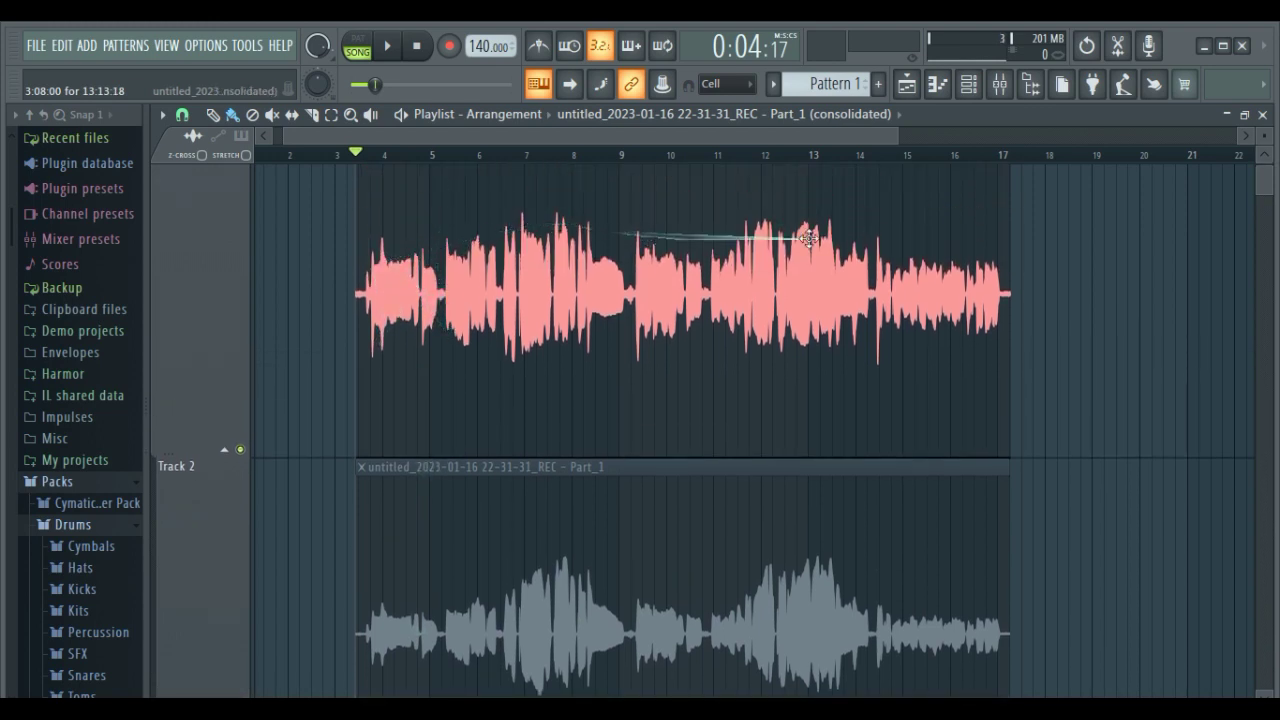
Route the consolidated clip's channel to mixer Insert 2 and load Fruity Limiter in that insert's first effect slot.
{"action": "left_click", "coordinate": [983, 92]}
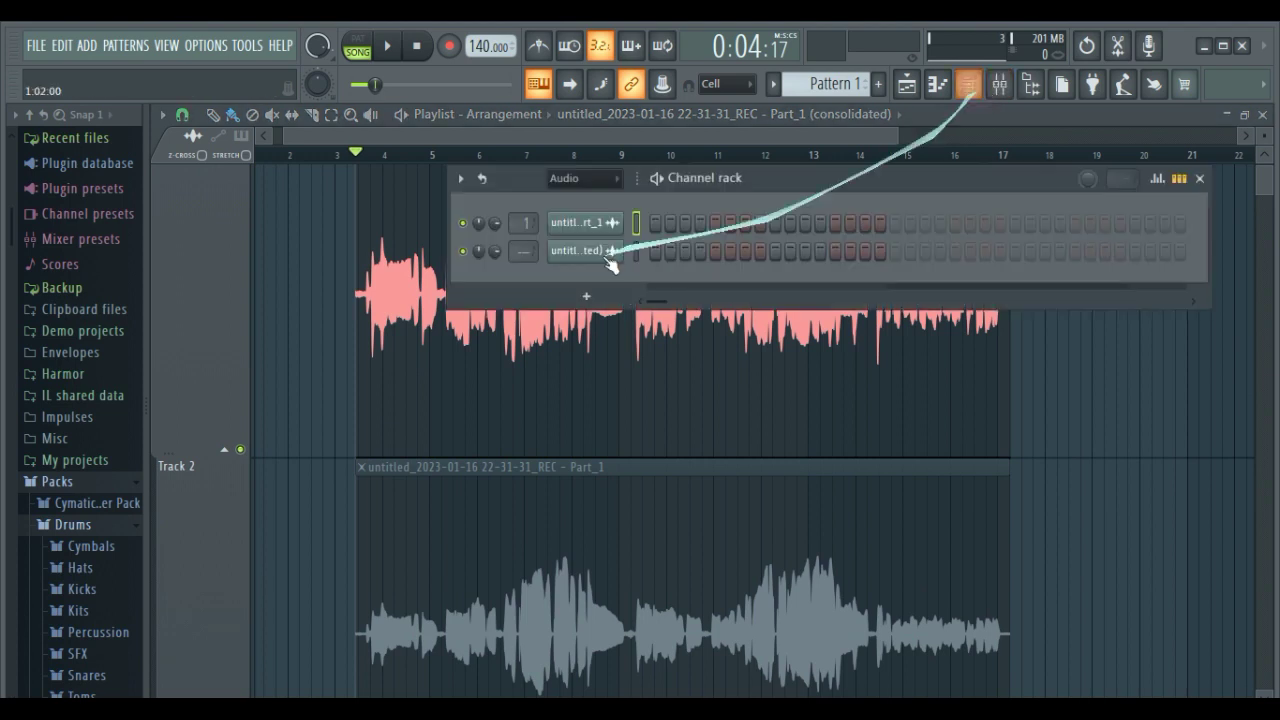
{"action": "left_click_drag", "start_coordinate": [521, 255], "coordinate": [374, 335]}
{"action": "left_click", "coordinate": [973, 261]}
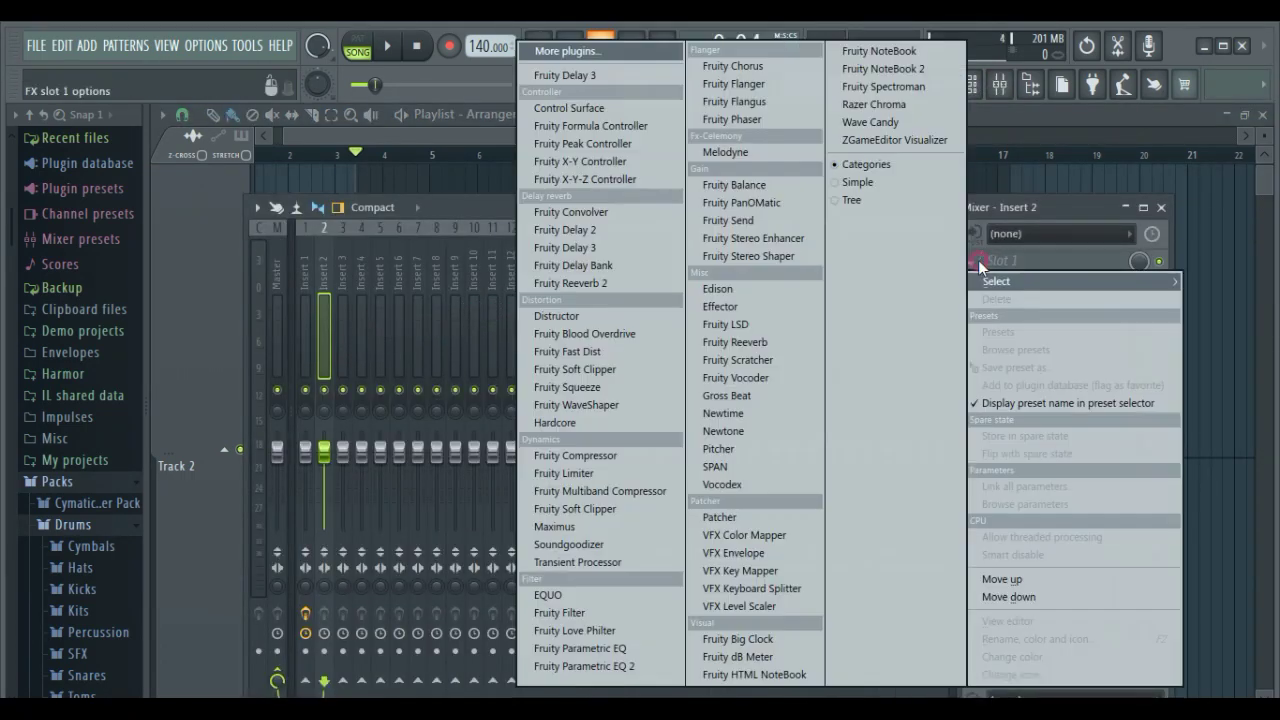
{"action": "left_click", "coordinate": [583, 476]}
Switch Fruity Limiter to compressor mode and, during playback, set the ratio to about 2:1 and the threshold to about -14 dB.
{"action": "left_click", "coordinate": [472, 628]}
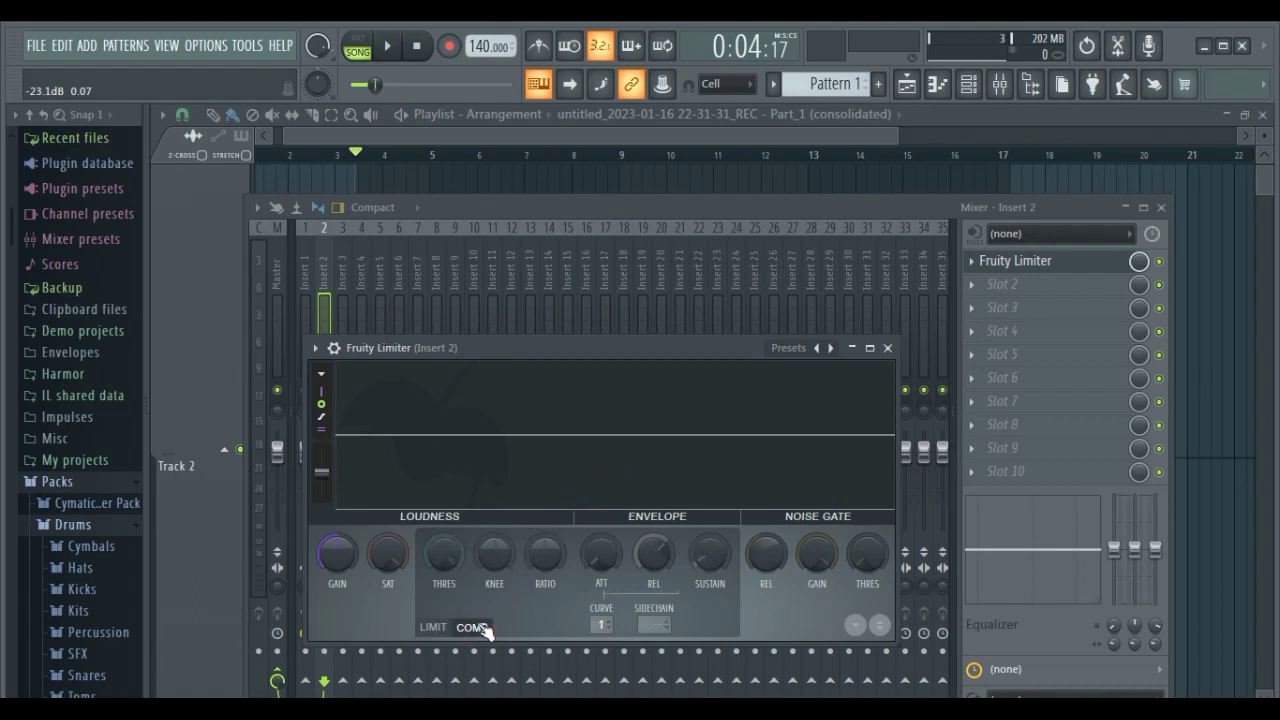
{"action": "left_click", "coordinate": [440, 628]}
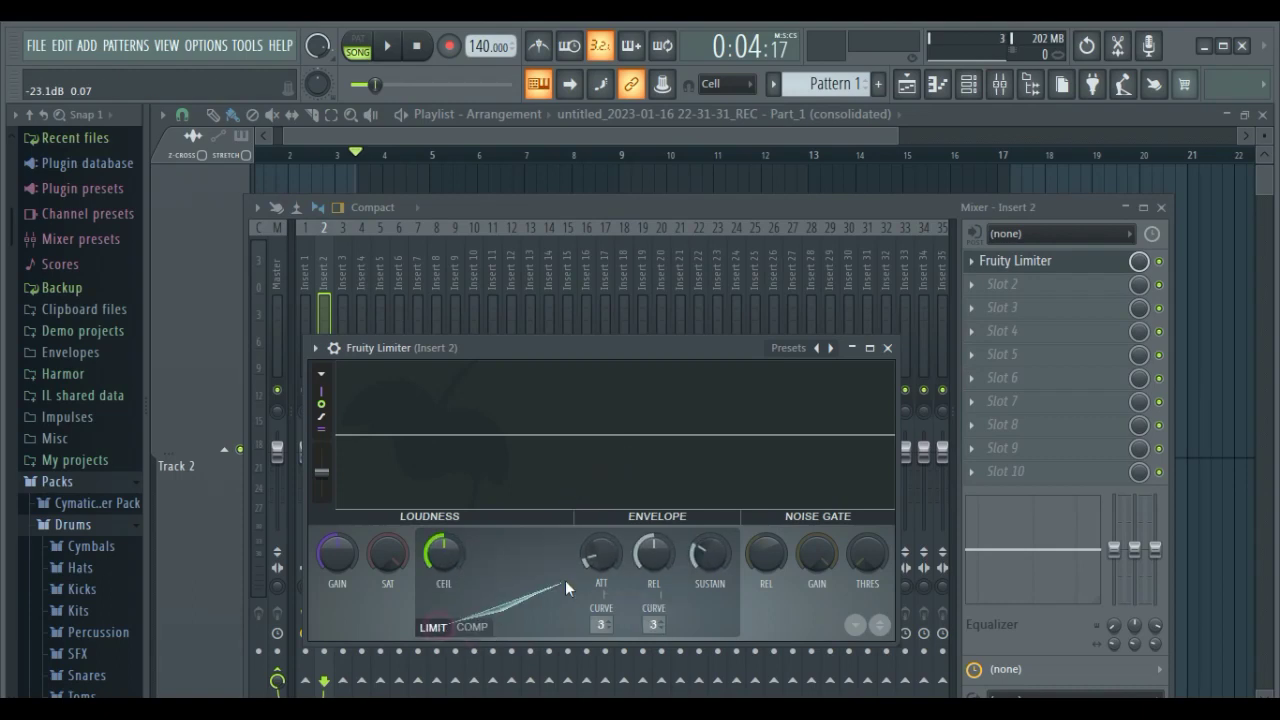
{"action": "left_click", "coordinate": [472, 628]}
{"action": "key", "text": "space"}
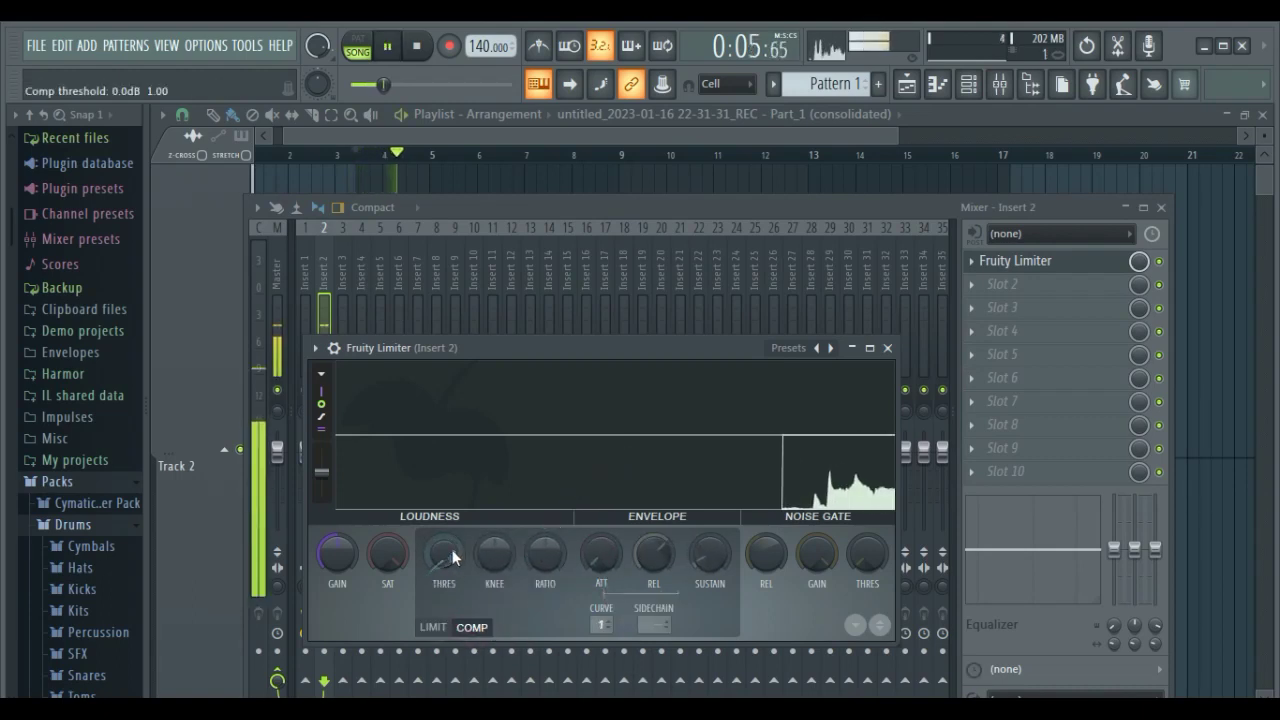
{"action": "left_click_drag", "start_coordinate": [541, 556], "coordinate": [537, 477]}
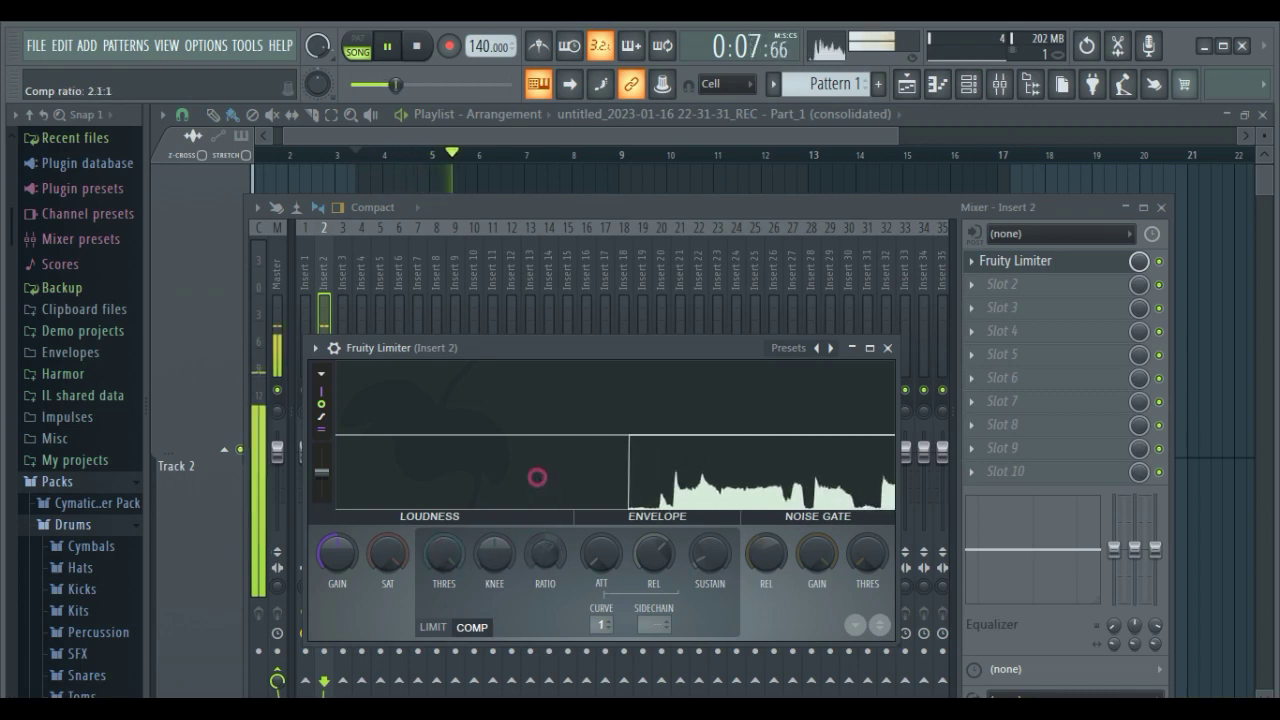
{"action": "left_click_drag", "start_coordinate": [444, 553], "coordinate": [486, 664]}
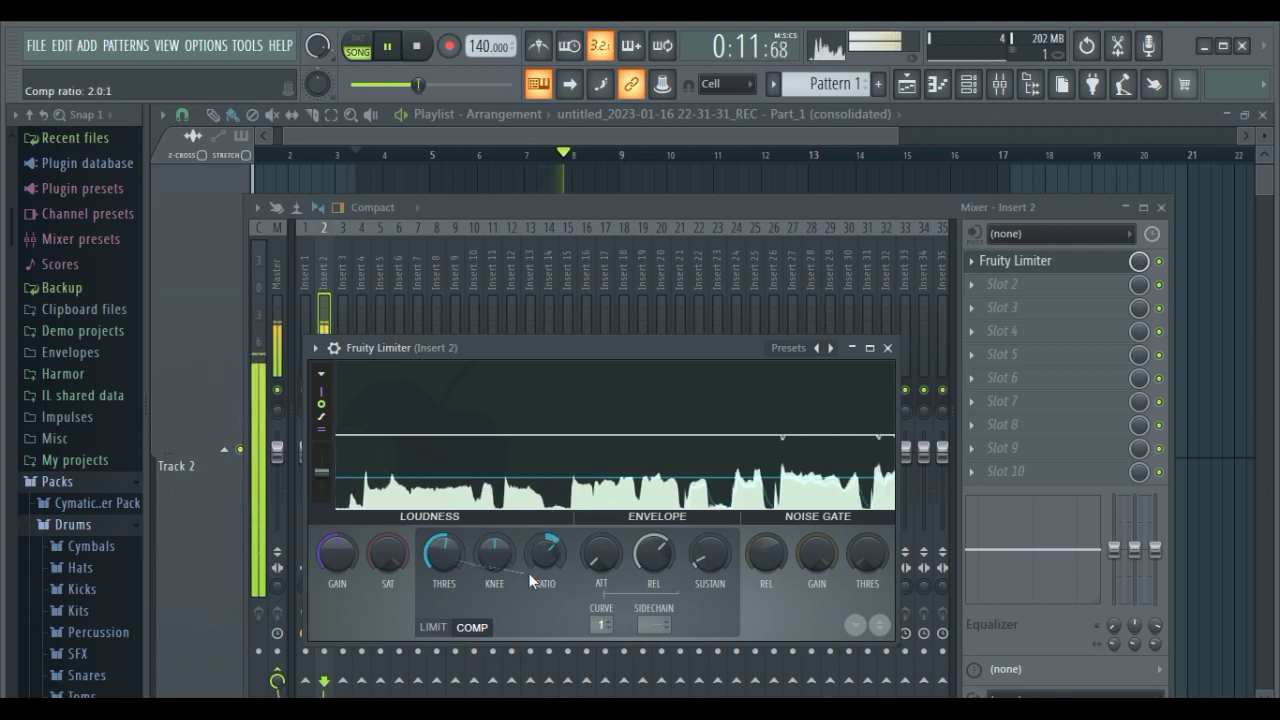
{"action": "mouse_move", "coordinate": [452, 556]}
{"action": "left_mouse_down"}
{"action": "mouse_move", "coordinate": [456, 598]}
{"action": "mouse_move", "coordinate": [440, 572]}
{"action": "left_mouse_up"}
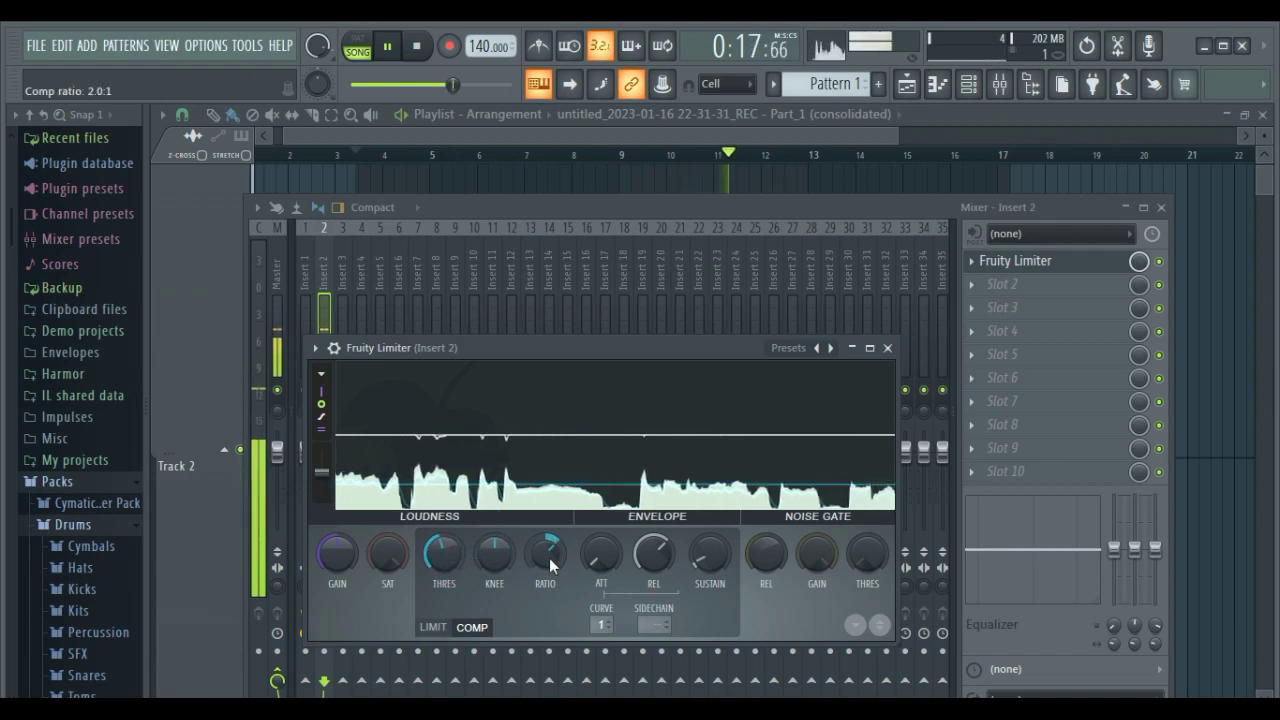
{"action": "left_click_drag", "start_coordinate": [441, 563], "coordinate": [441, 571]}
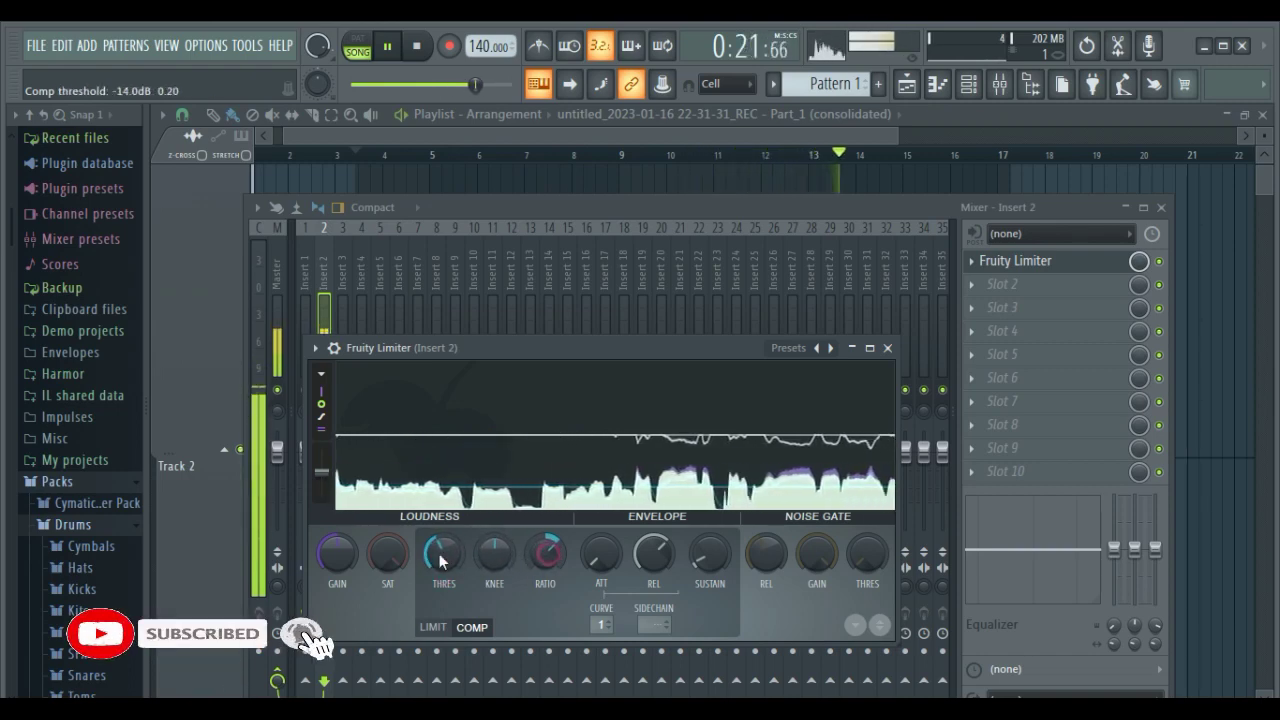
Raise Fruity Limiter's Gain slightly above the midpoint and listen to the compressed clip before stopping playback.
{"action": "left_click_drag", "start_coordinate": [350, 560], "coordinate": [347, 508]}
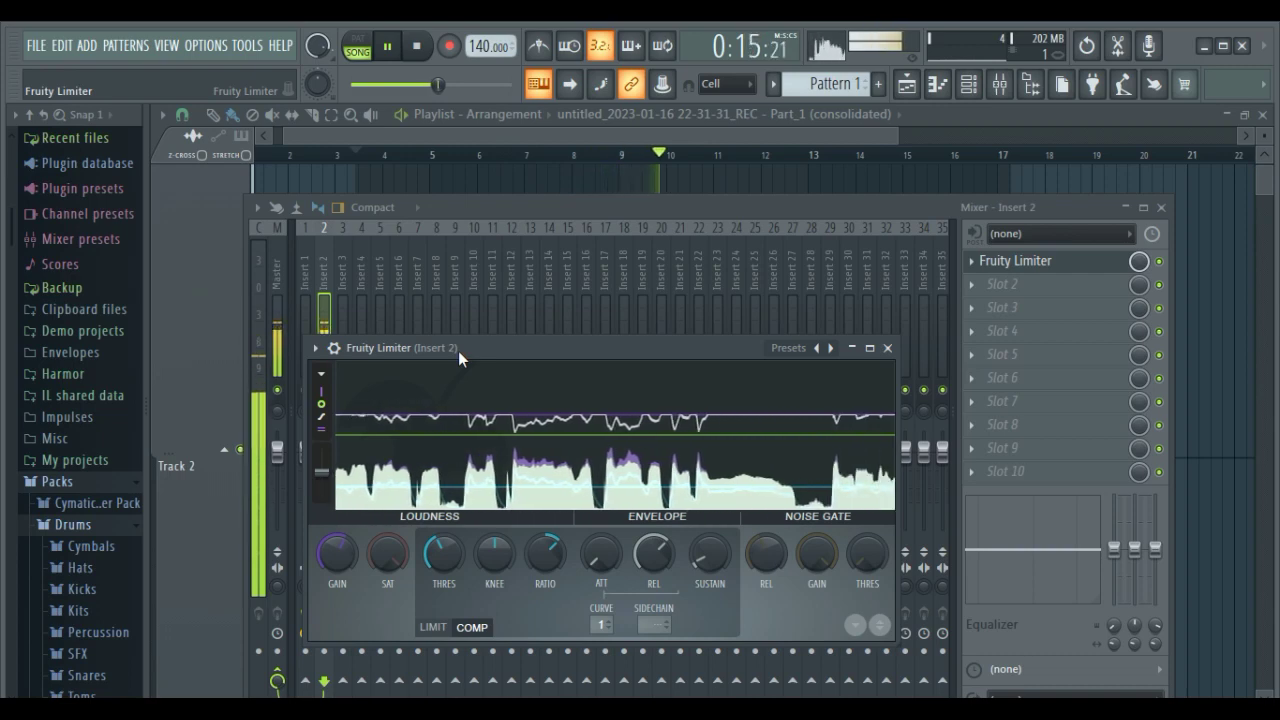
{"action": "left_click_drag", "start_coordinate": [458, 351], "coordinate": [606, 343]}
{"action": "key", "text": "space"}
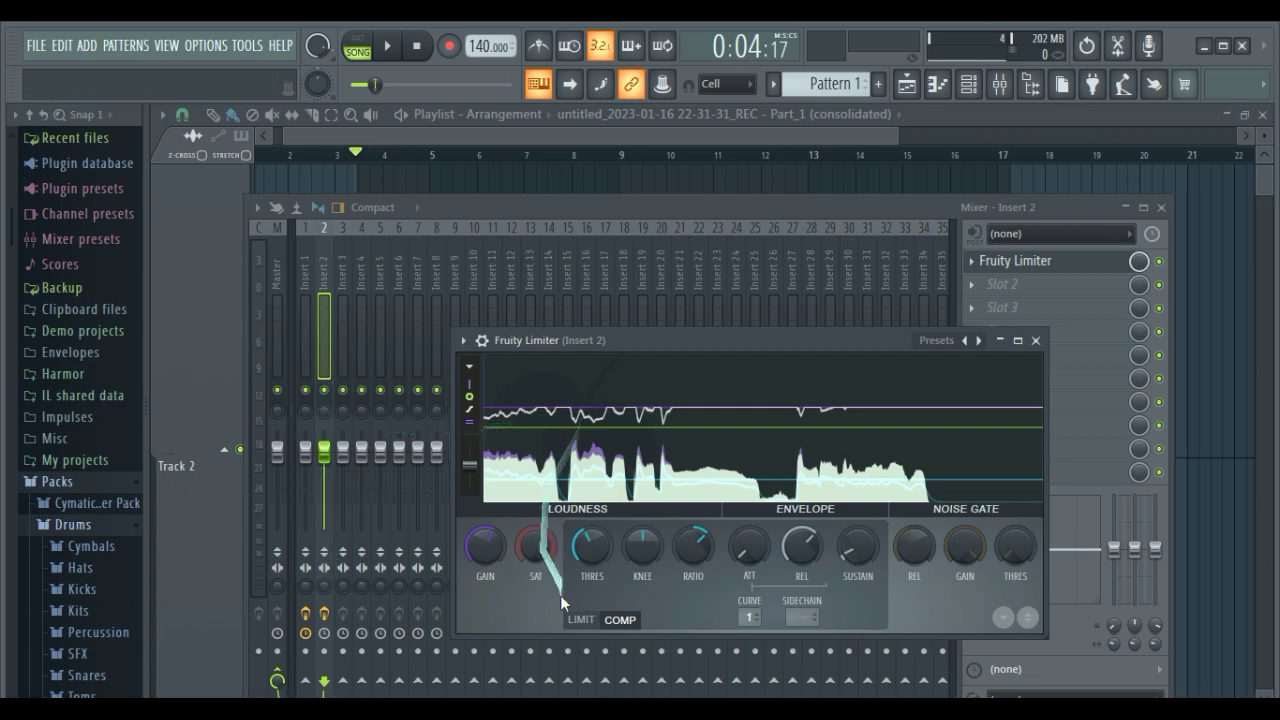
Raise the limiter's Ceiling to maximum, return to the compressor settings, and replay the clip to check its mixer level.
{"action": "left_click", "coordinate": [570, 619]}
{"action": "left_click_drag", "start_coordinate": [598, 543], "coordinate": [620, 363]}
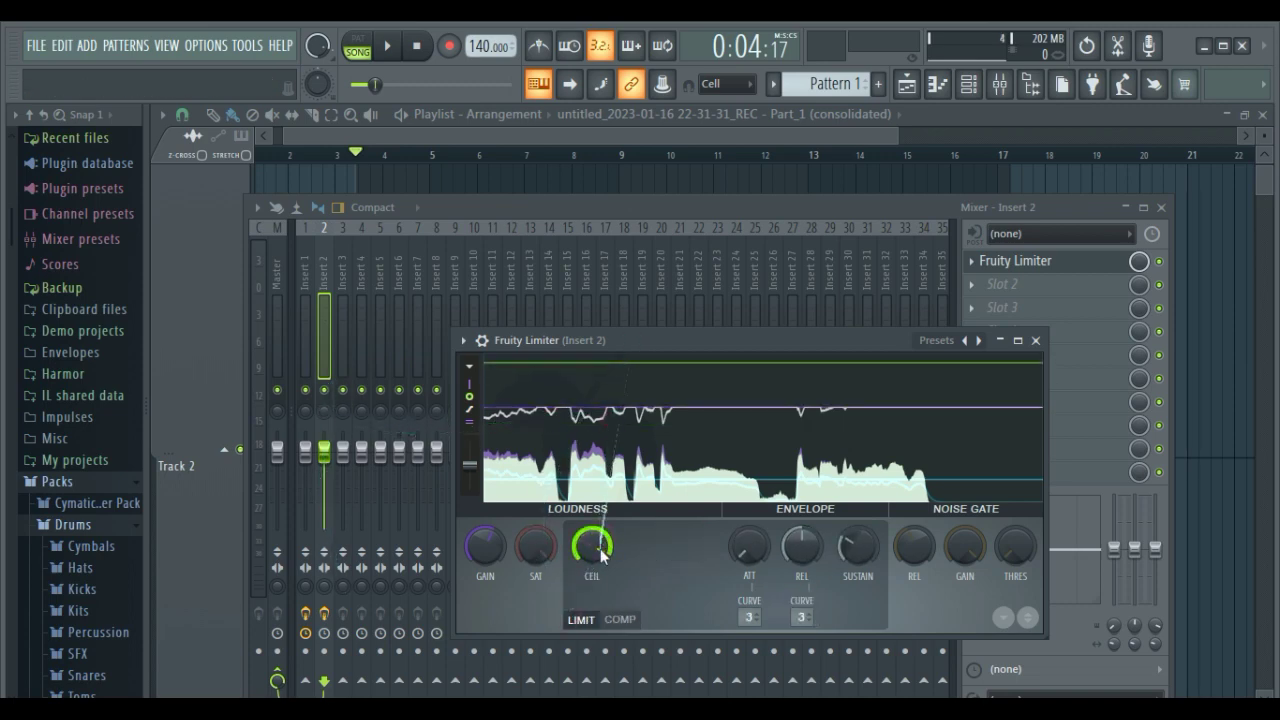
{"action": "left_click", "coordinate": [620, 620]}
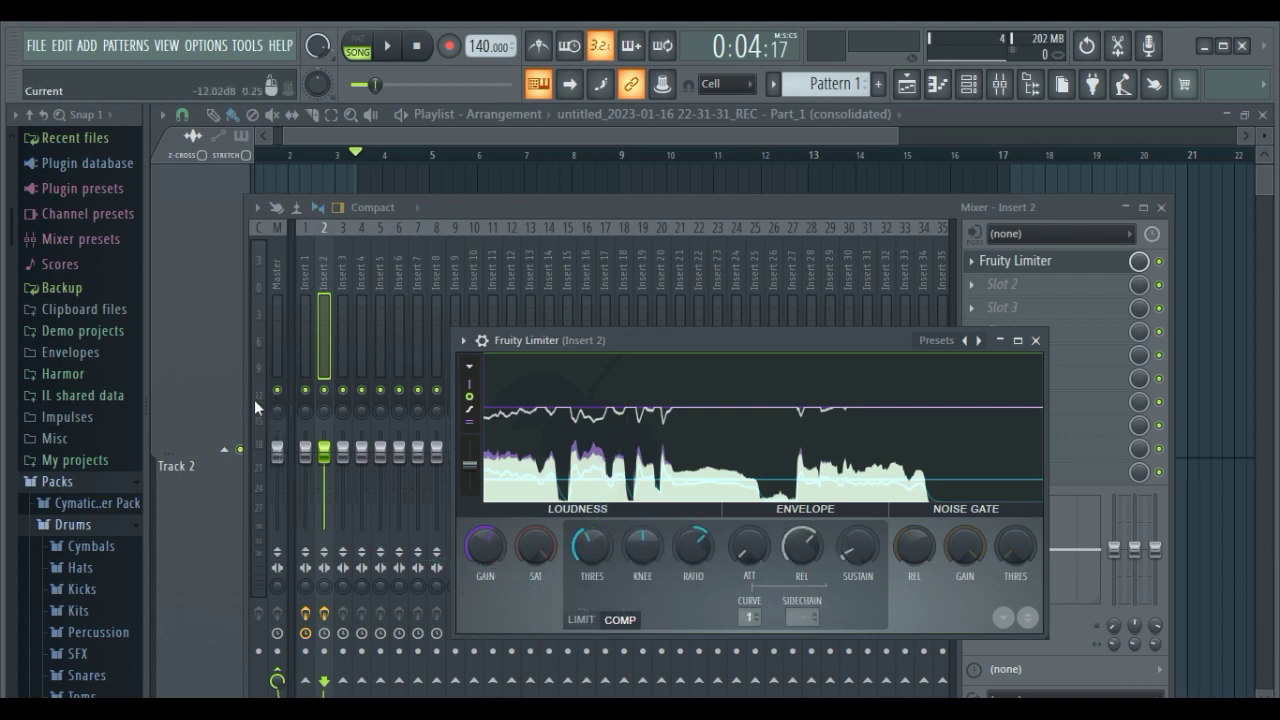
{"action": "key", "text": "space"}
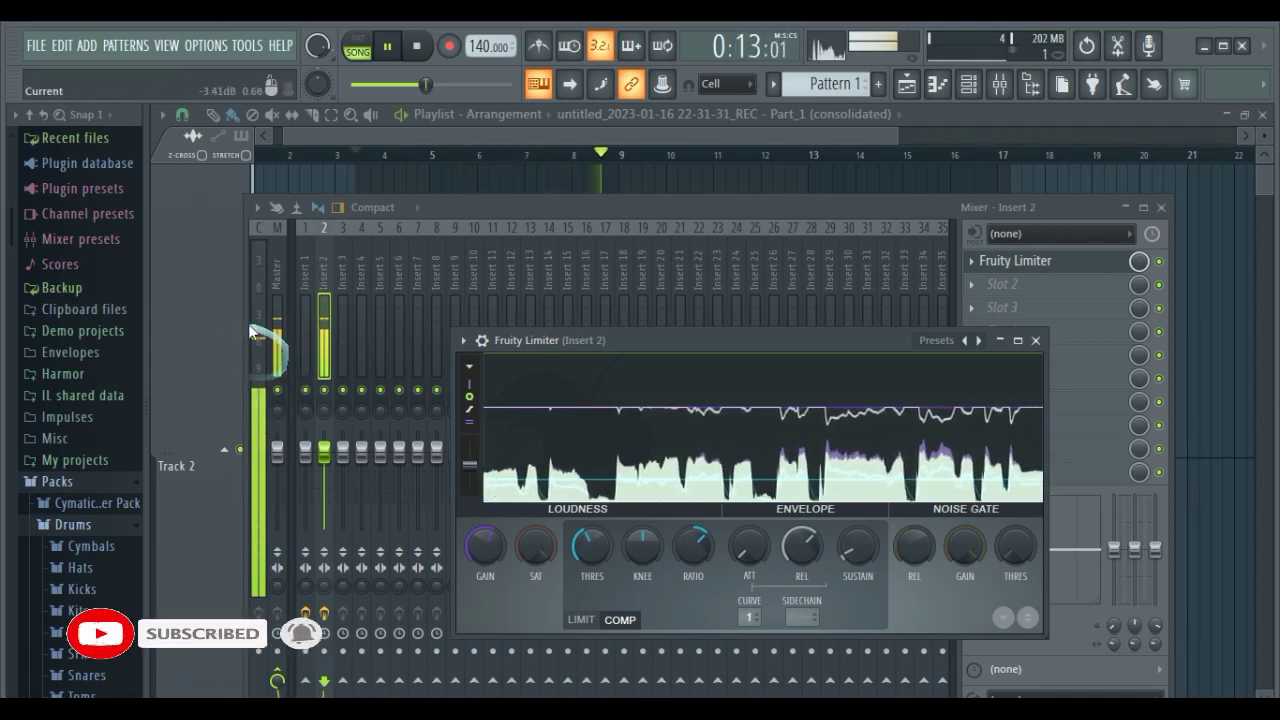
{"action": "key", "text": "space"}
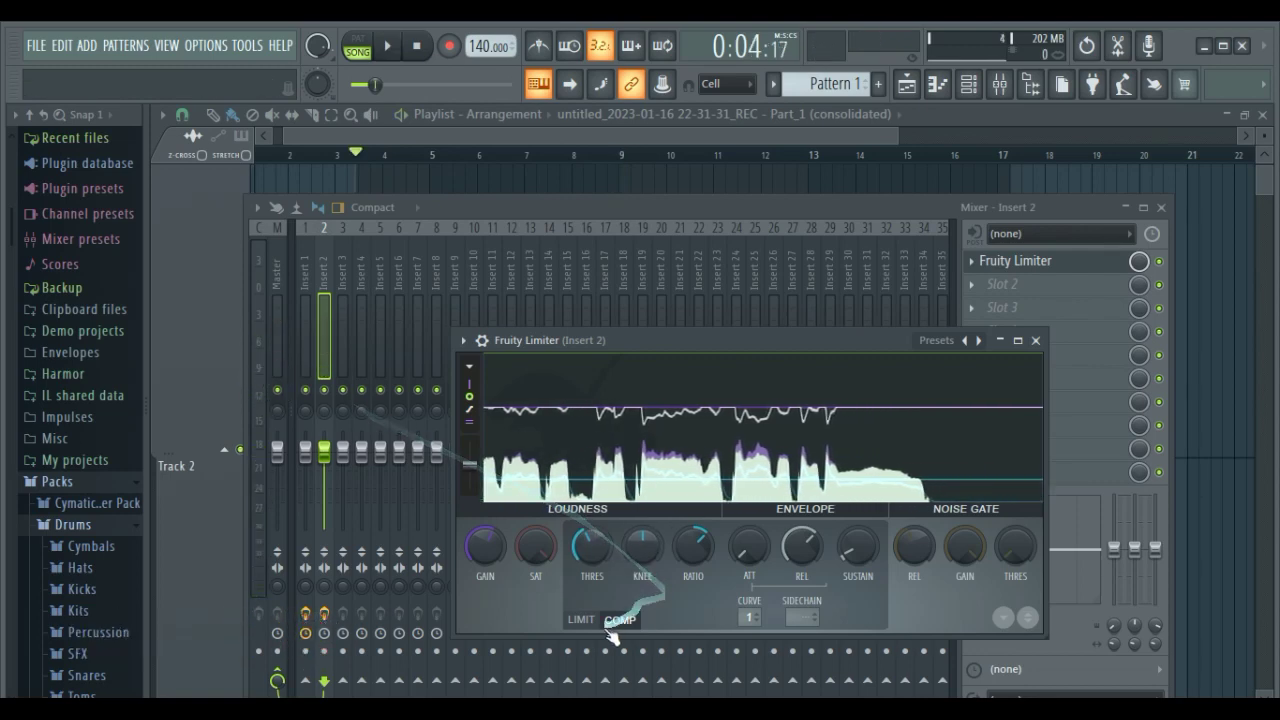
Lower Fruity Limiter's soft saturation threshold to about -14.6 dB and replay the clip to check the result.
{"action": "left_click", "coordinate": [581, 620]}
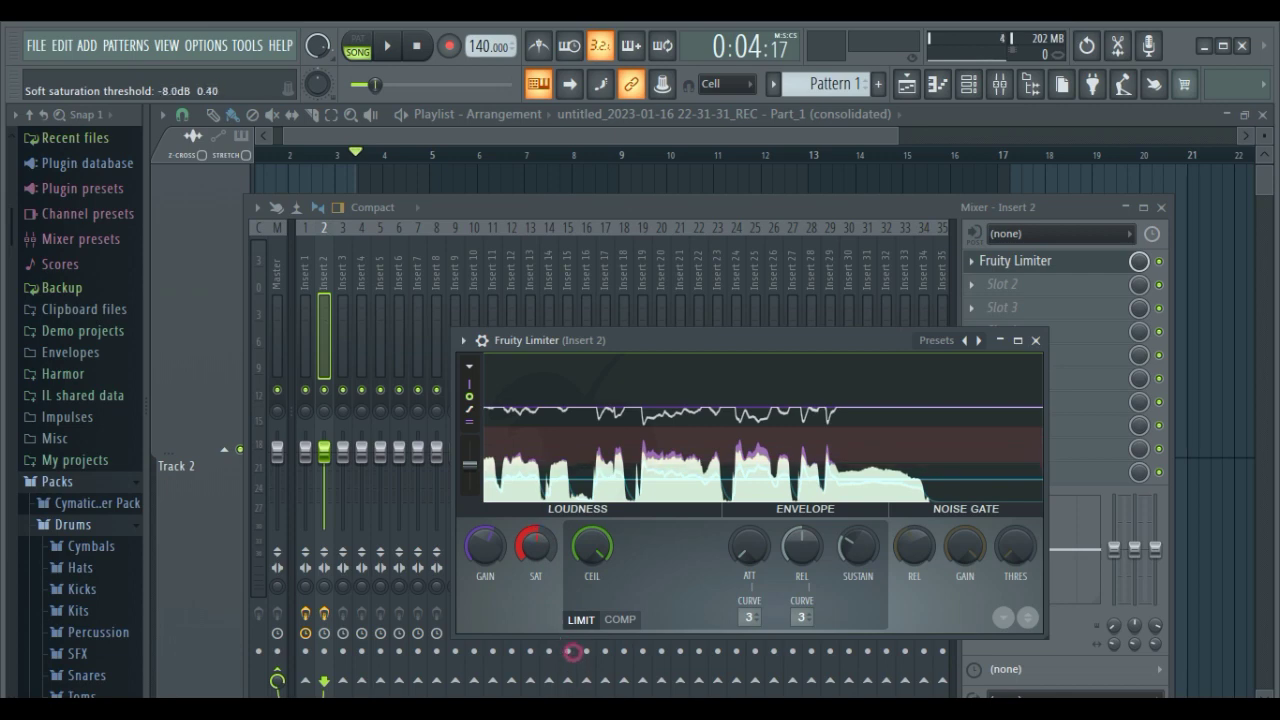
{"action": "left_click", "coordinate": [620, 620]}
{"action": "key", "text": "space"}
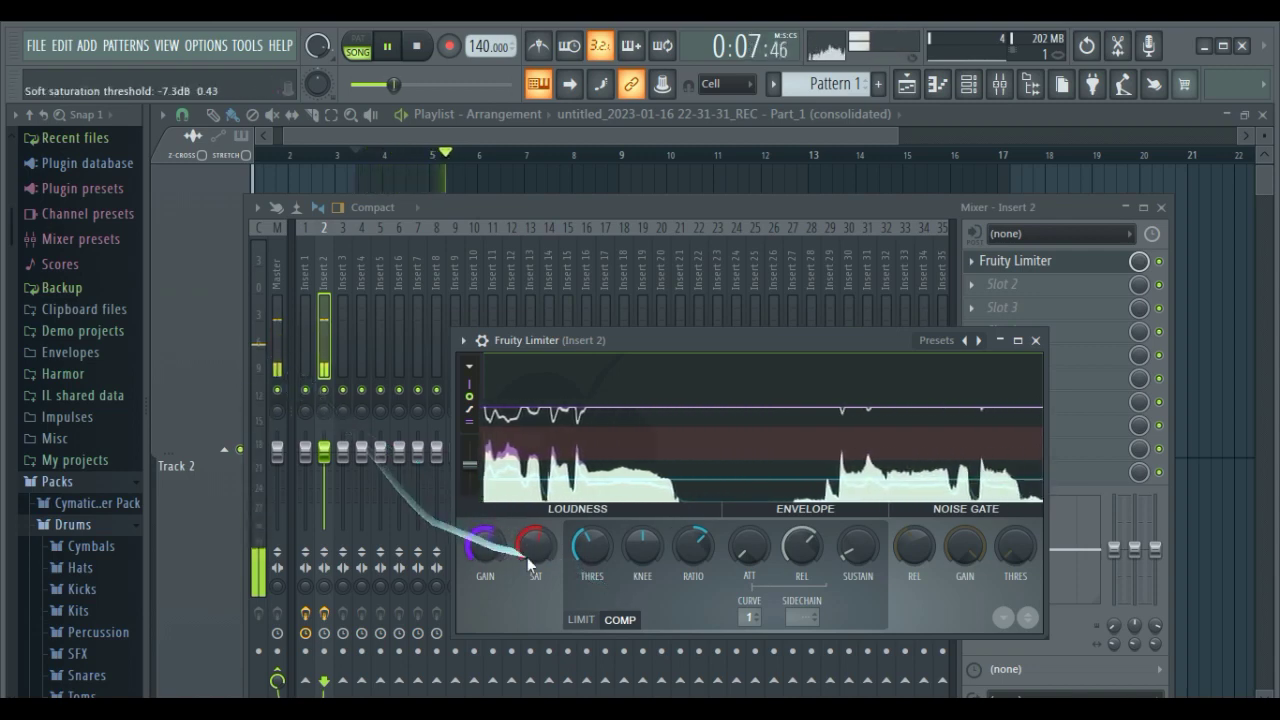
{"action": "left_click_drag", "start_coordinate": [539, 548], "coordinate": [542, 573]}
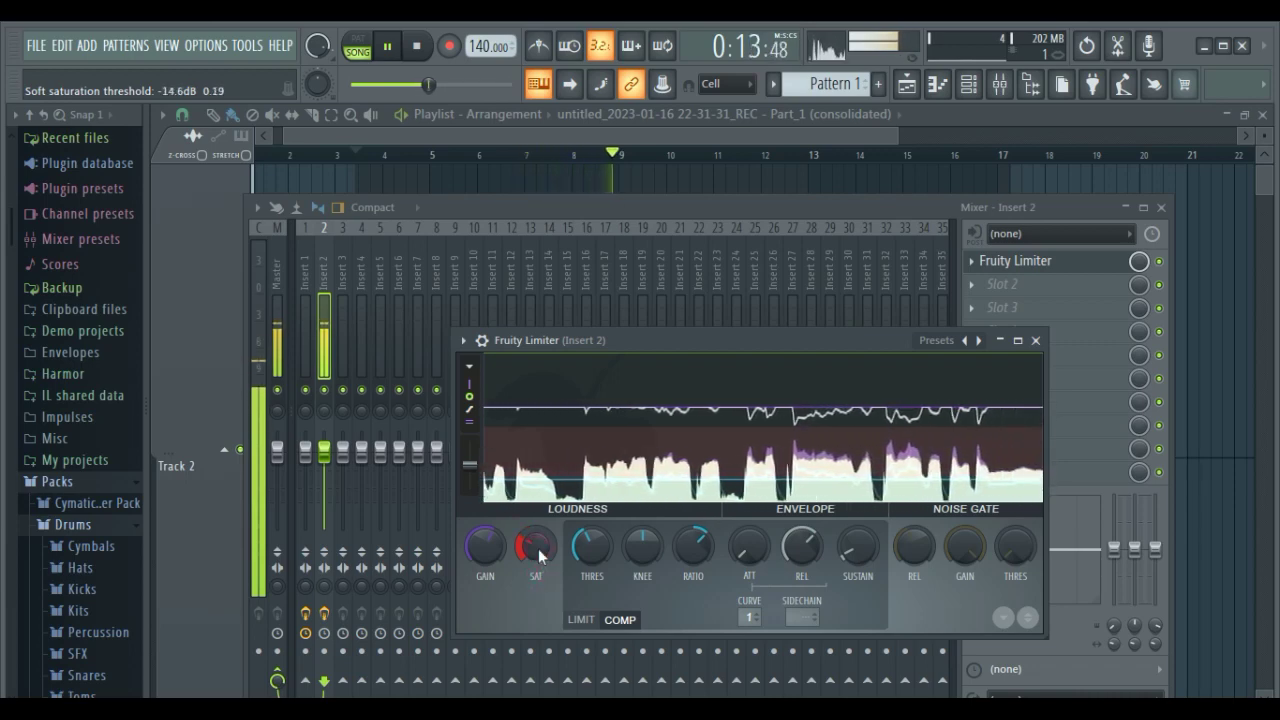
{"action": "key", "text": "space"}
{"action": "key", "text": "space"}
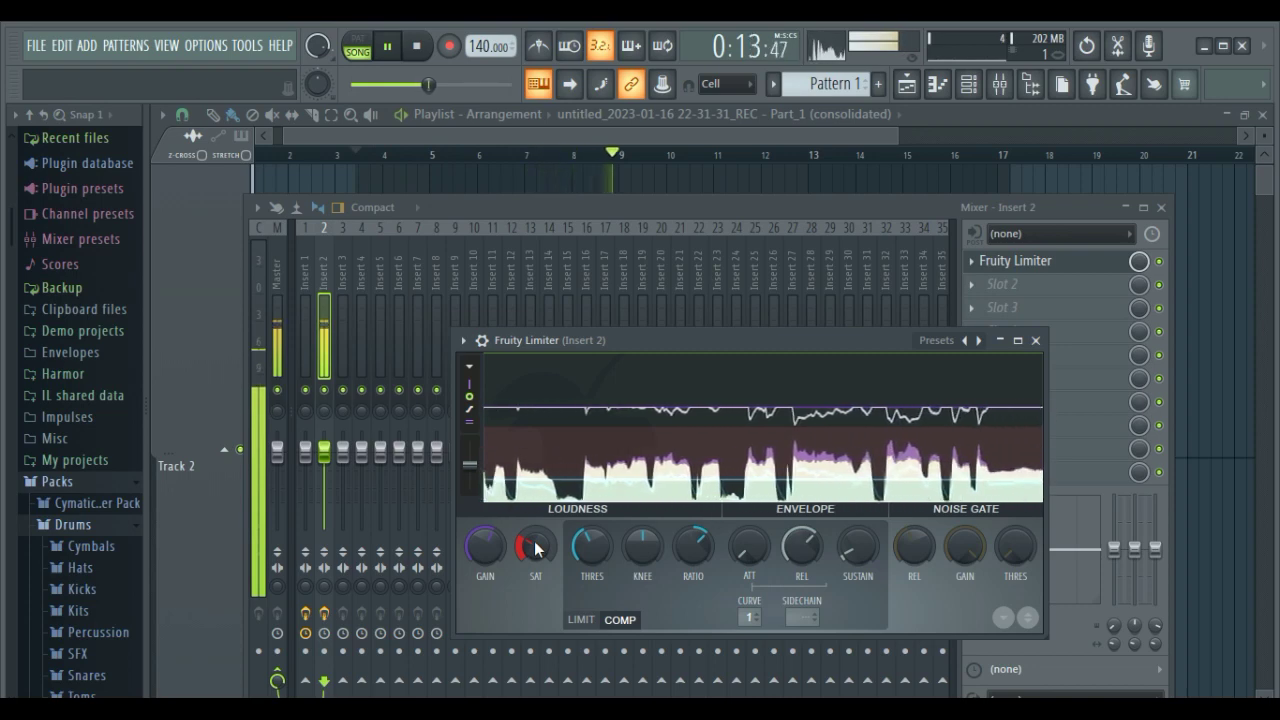
{"action": "key", "text": "space"}
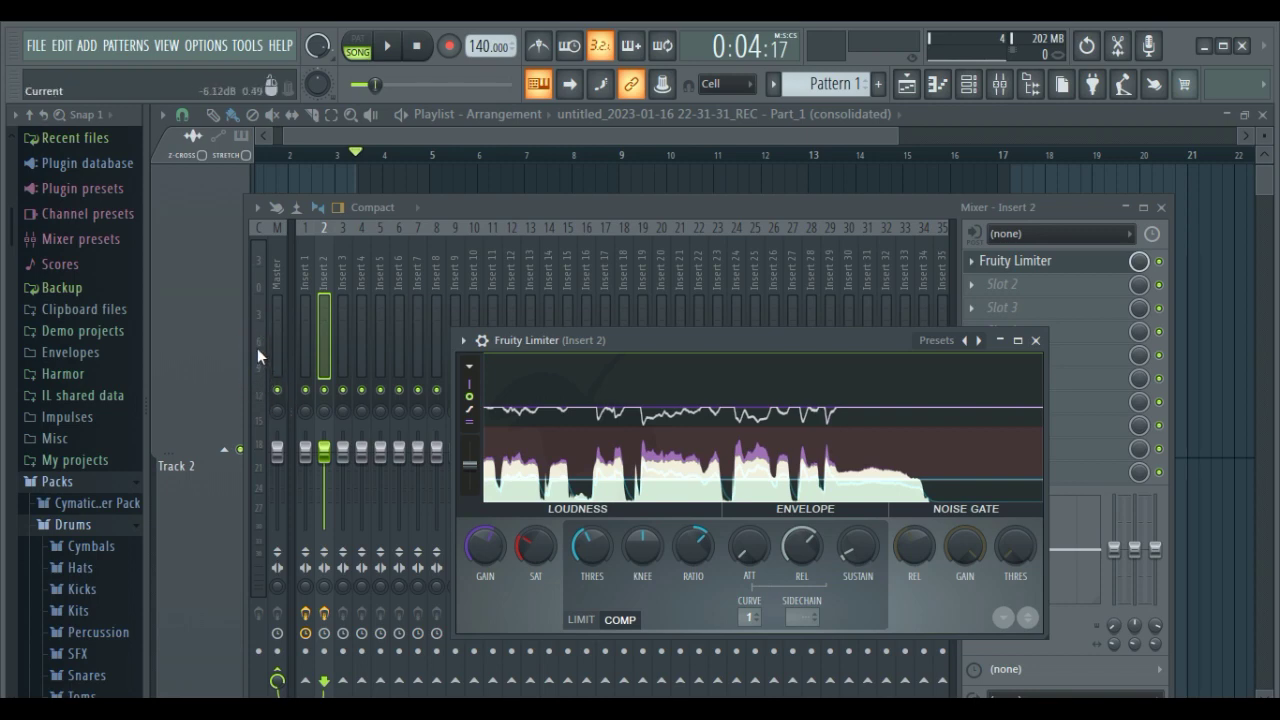
{"action": "key", "text": "space"}
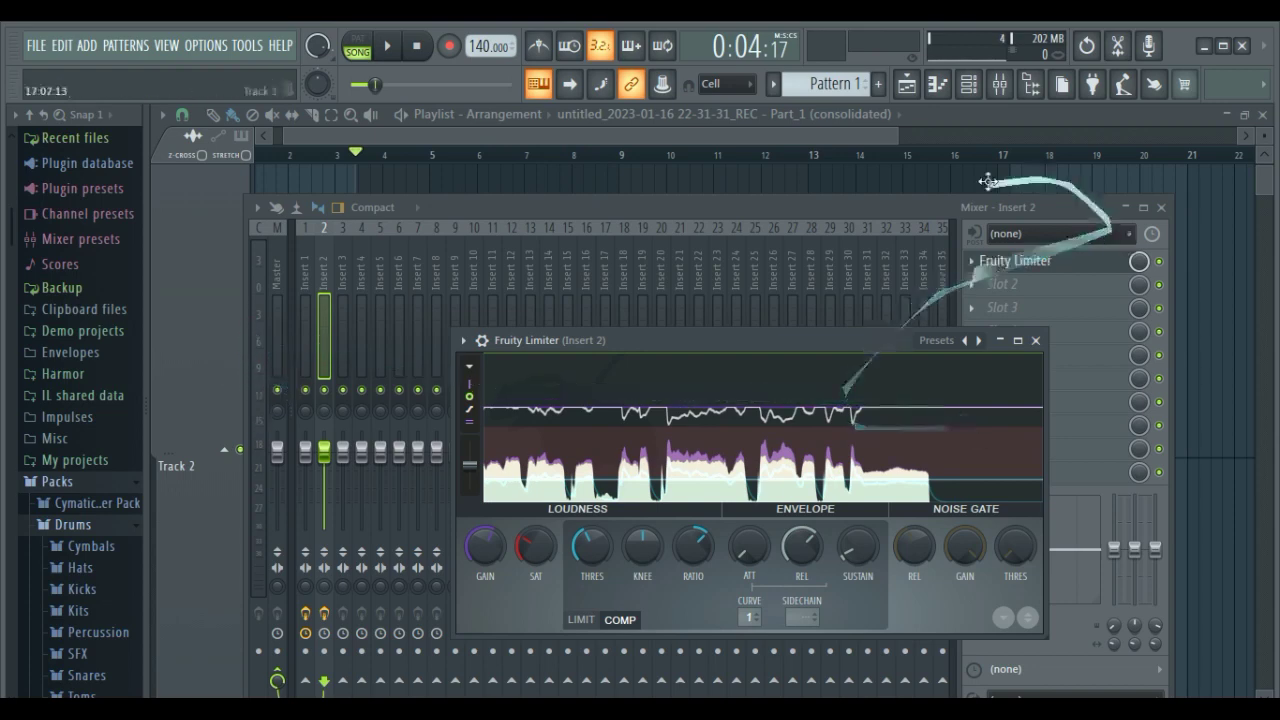
Open Patcher on mixer Insert 1, turn the Vocal Rider's Target up to maximum, and return to the playlist waveforms.
{"action": "left_click", "coordinate": [308, 355]}
{"action": "left_click", "coordinate": [1030, 263]}
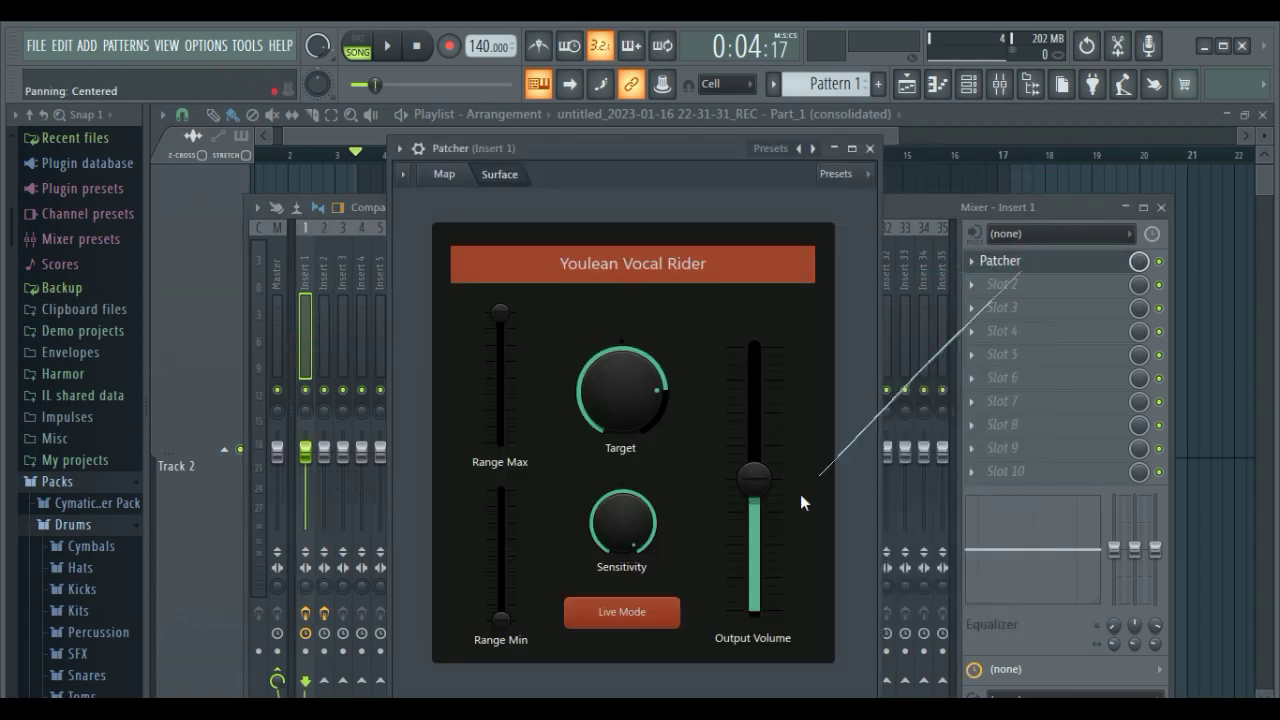
{"action": "left_click_drag", "start_coordinate": [632, 405], "coordinate": [628, 160]}
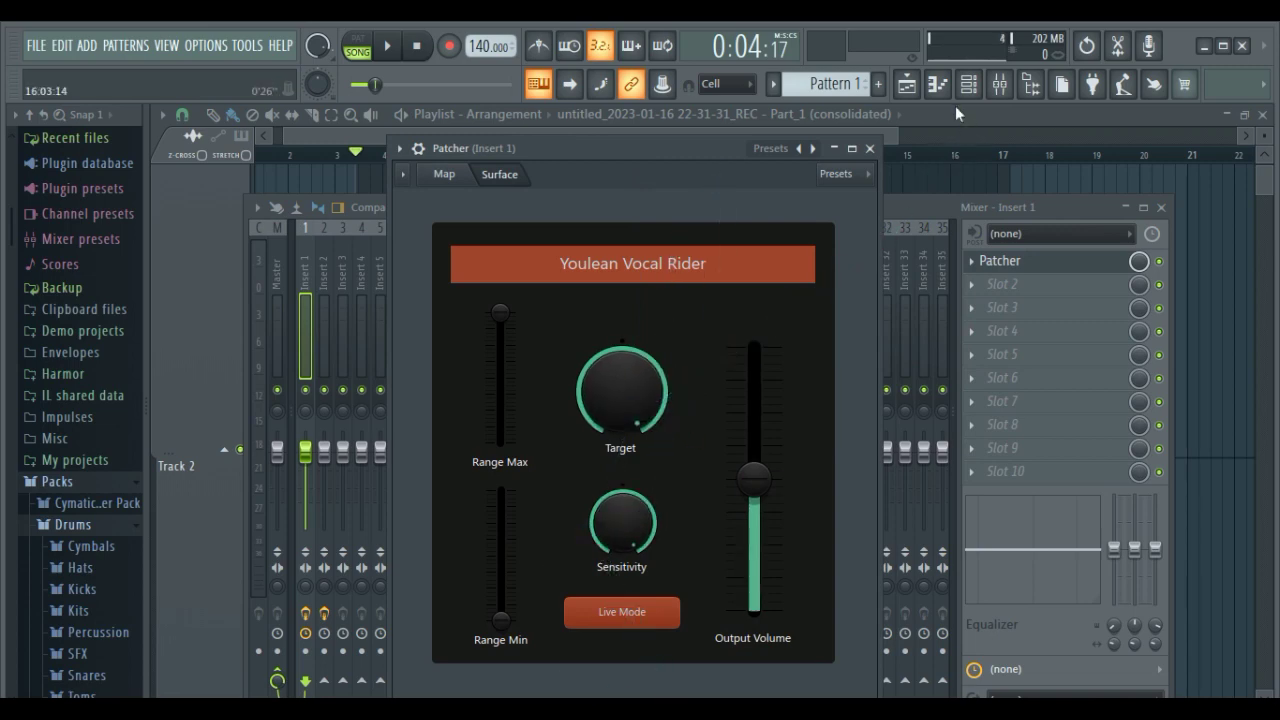
{"action": "left_click", "coordinate": [869, 148]}
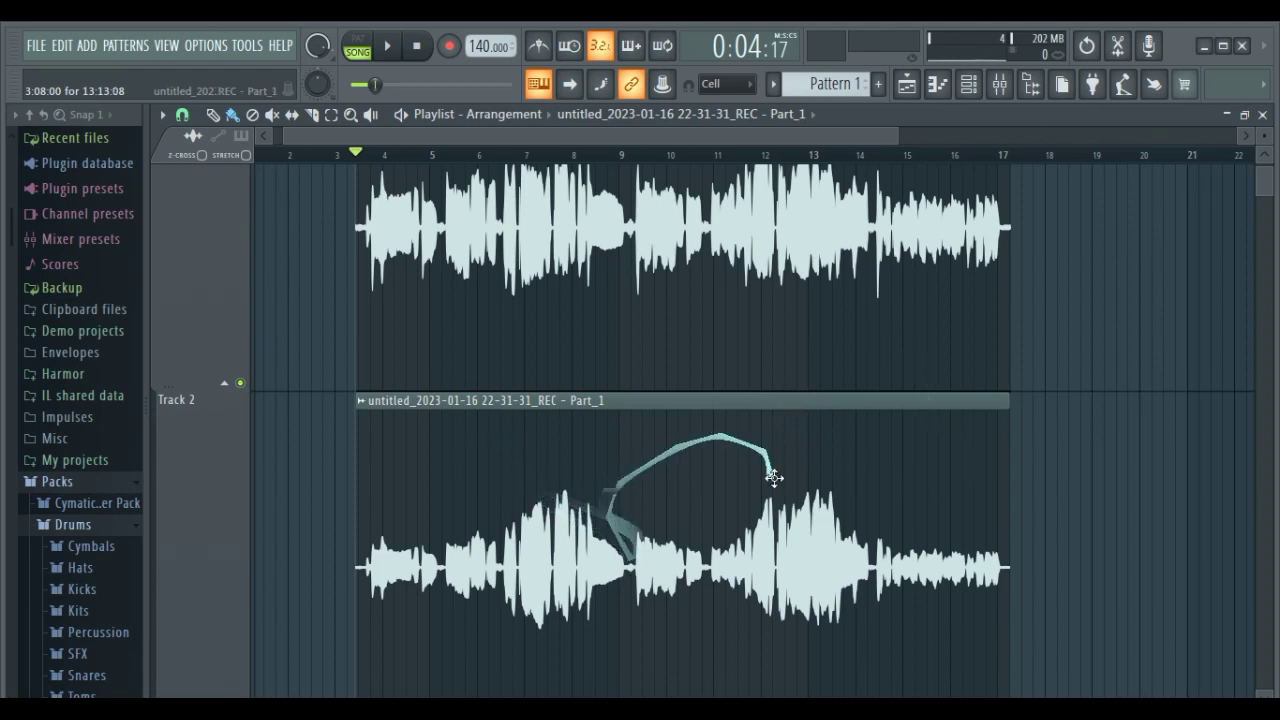
{"action": "scroll", "coordinate": [604, 446], "scroll_direction": "down", "scroll_amount": 1}
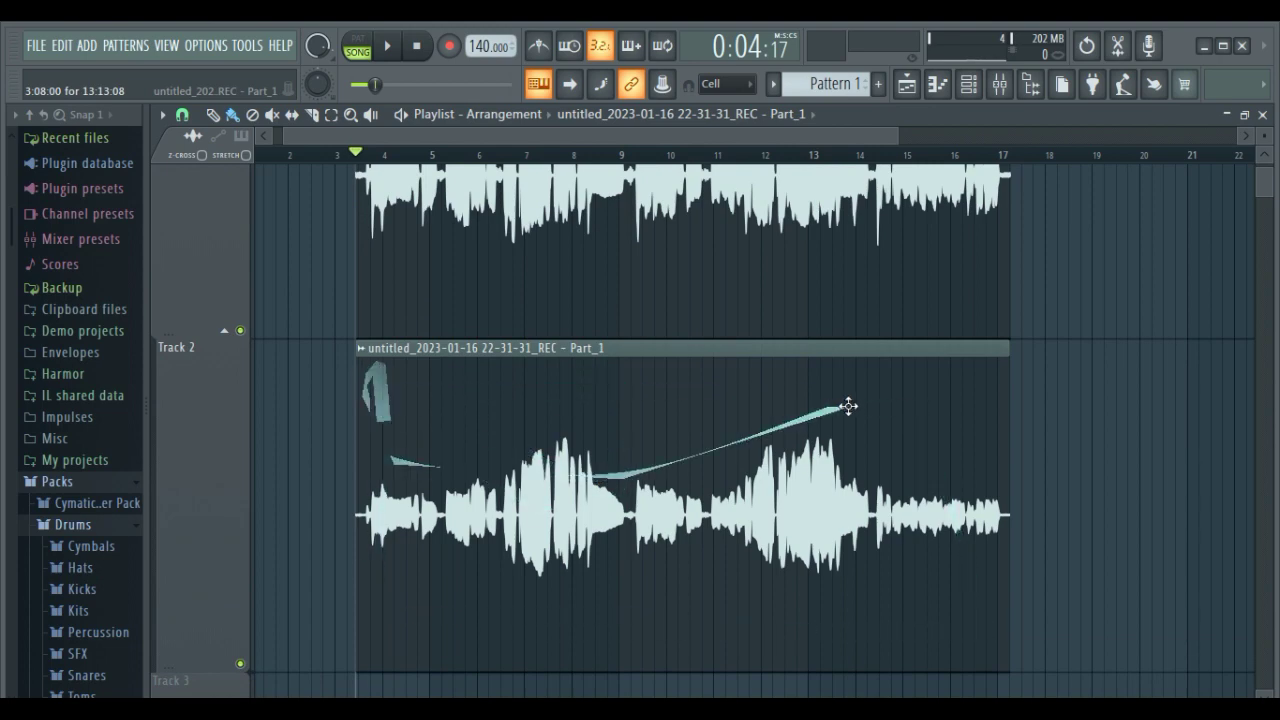
Mute Track 1 with the processed vocal and unmute the original recording on Track 2.
{"action": "left_click", "coordinate": [240, 331]}
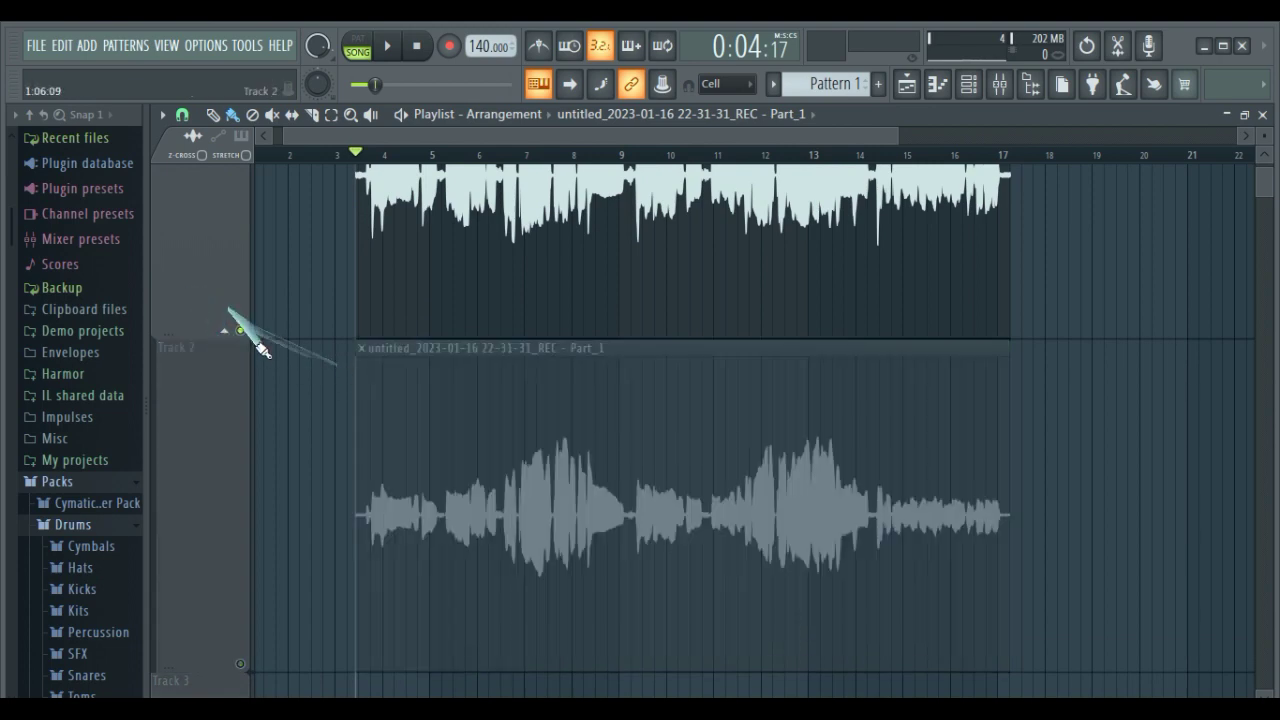
{"action": "left_click", "coordinate": [241, 333]}
{"action": "scroll", "coordinate": [256, 440], "scroll_direction": "down", "scroll_amount": 3}
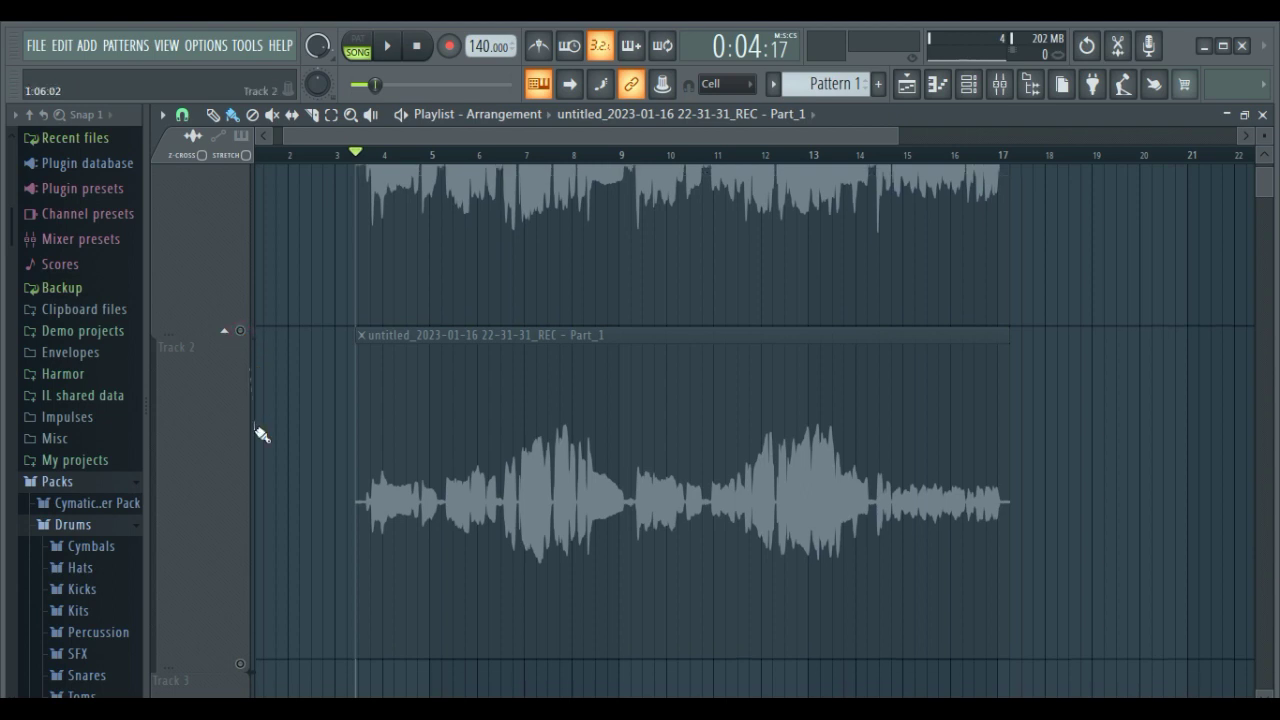
{"action": "left_click", "coordinate": [241, 509]}
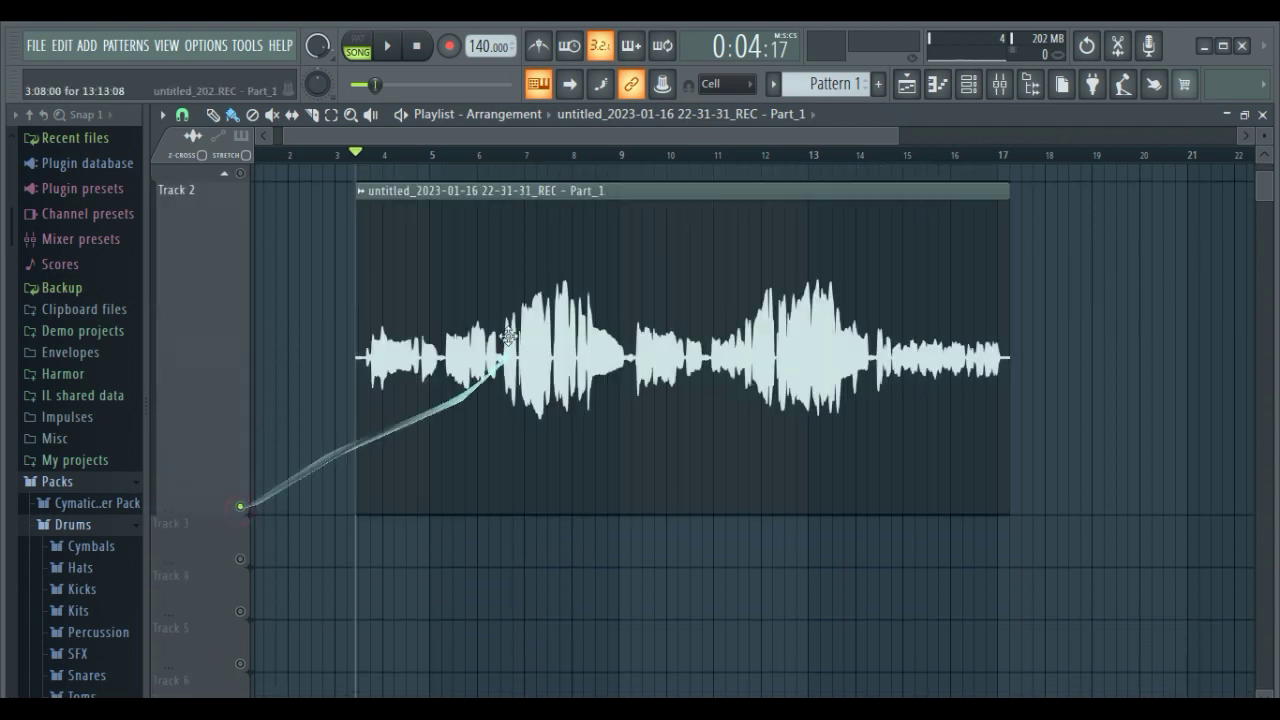
Review the Vocal Rider's Target and Sensitivity settings in Patcher on mixer Insert 1, and return to the playlist.
{"action": "left_click", "coordinate": [999, 84]}
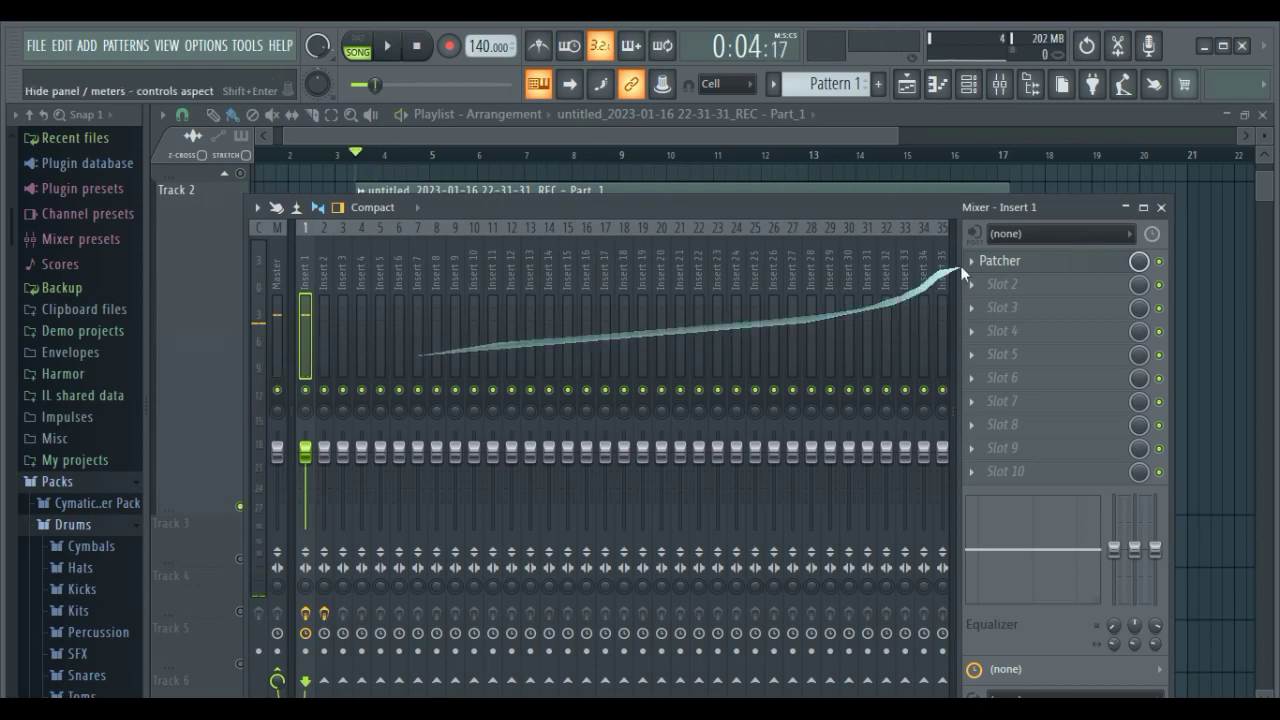
{"action": "left_click", "coordinate": [1000, 261]}
{"action": "left_click_drag", "start_coordinate": [638, 406], "coordinate": [619, 424]}
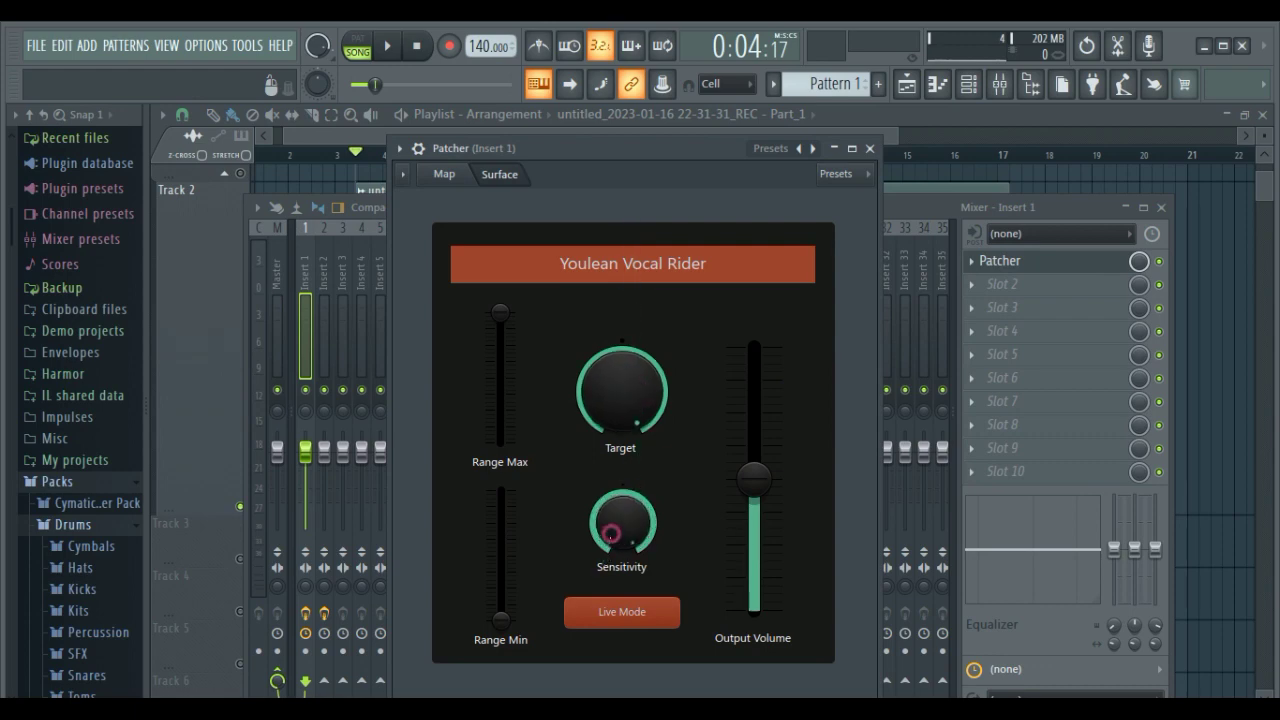
{"action": "left_click", "coordinate": [871, 149]}
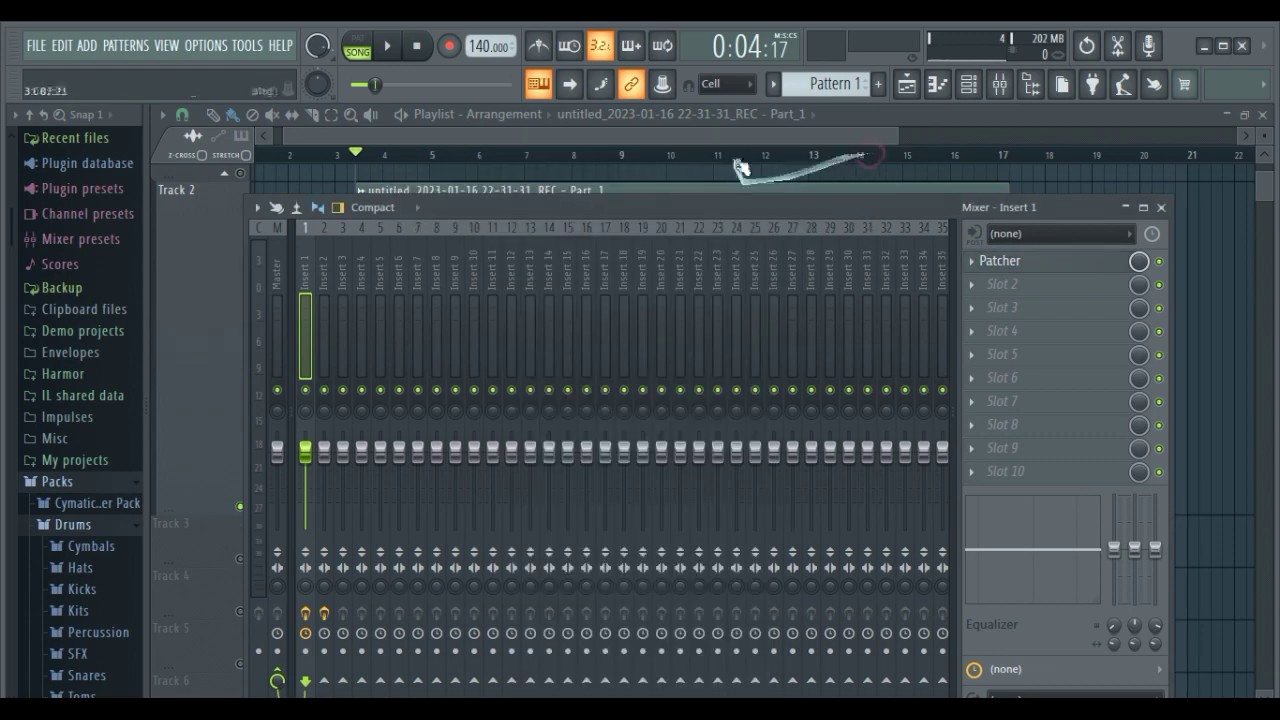
{"action": "left_click", "coordinate": [733, 130]}
Consolidate the original vocal clip on Track 2 as a 32-bit float stereo WAV, and close the Fruity Limiter and mixer windows.
{"action": "left_click_drag", "start_coordinate": [296, 336], "coordinate": [1027, 368]}
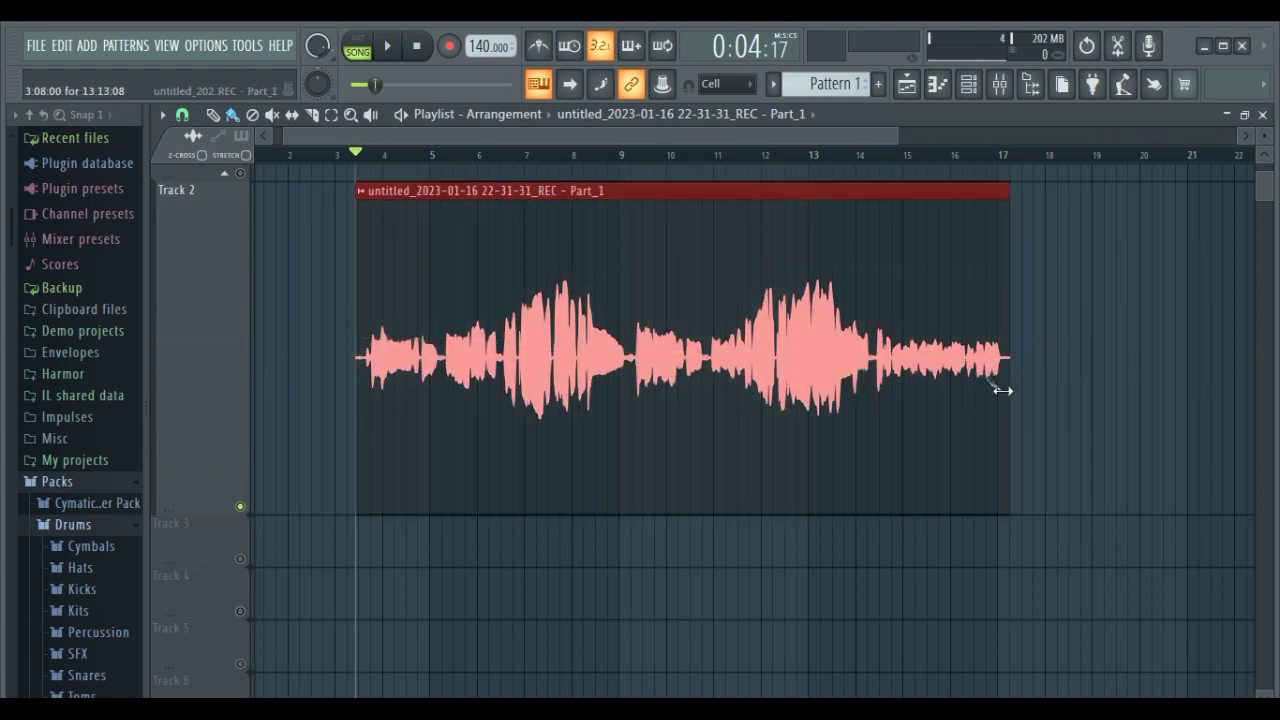
{"action": "key", "text": "ctrl+r"}
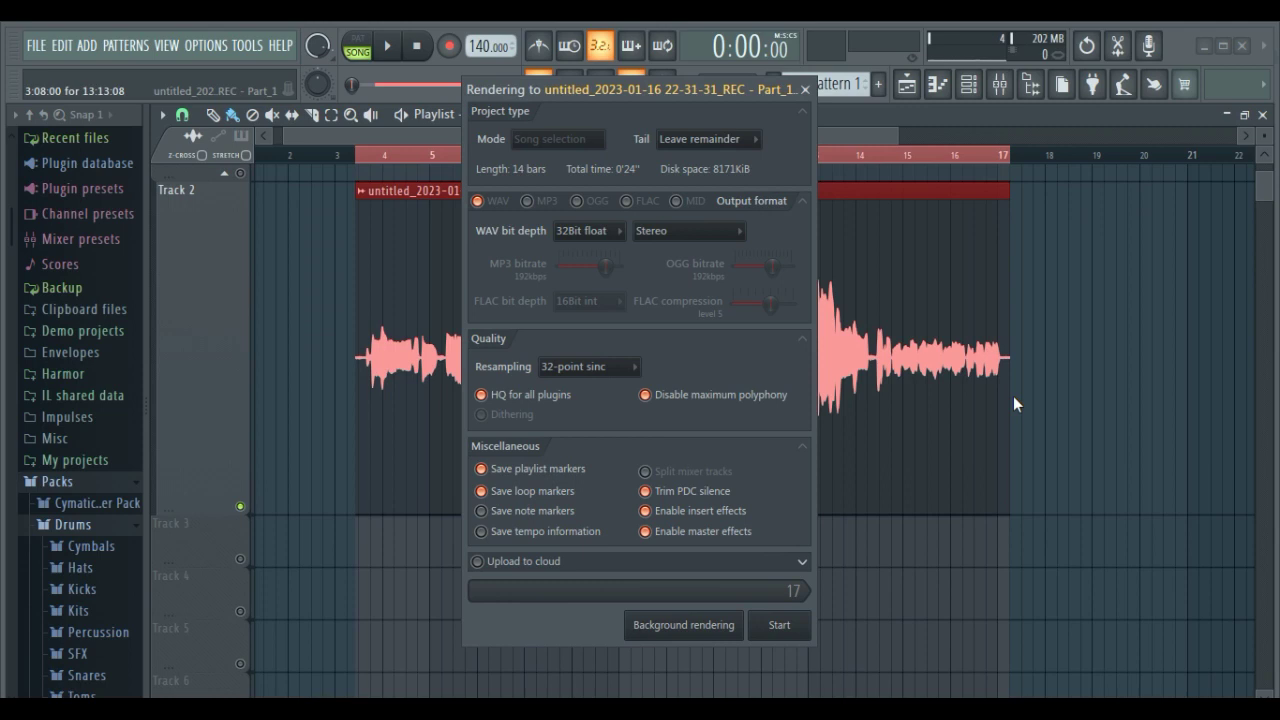
{"action": "left_click", "coordinate": [772, 621]}
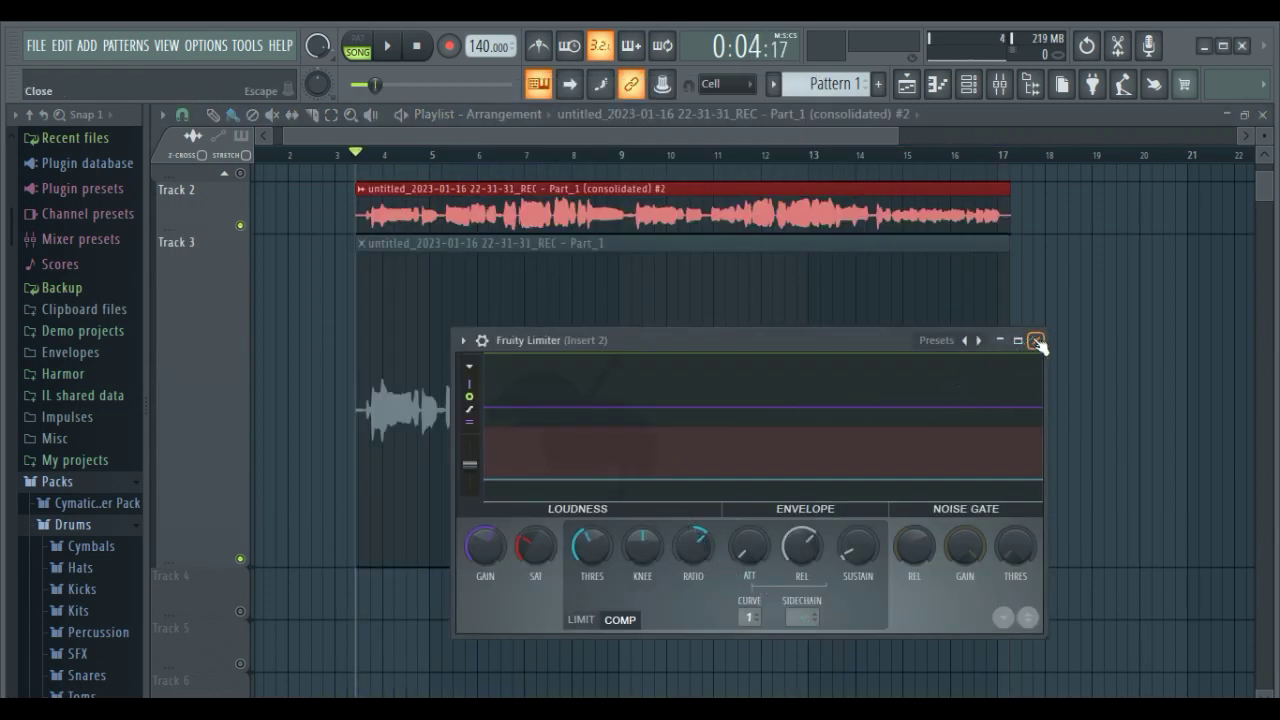
{"action": "left_click", "coordinate": [1036, 341]}
{"action": "left_click", "coordinate": [870, 134]}
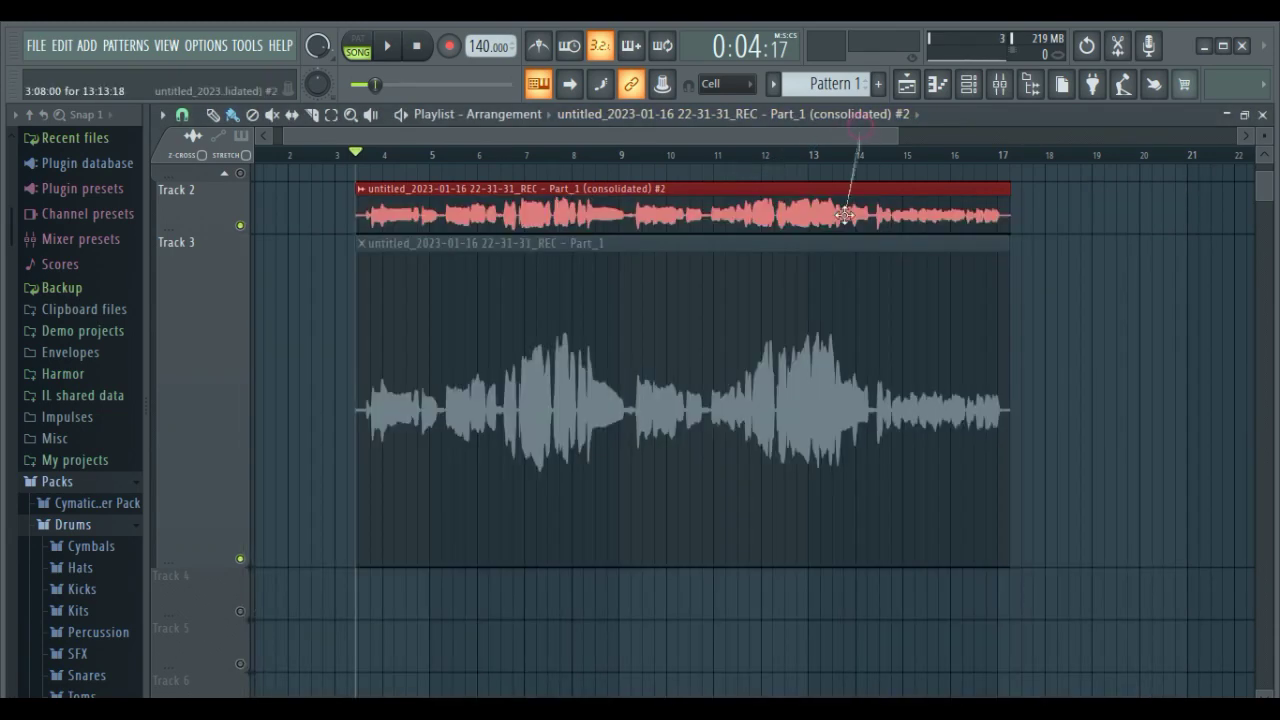
Delete the muted original clip from Track 3 and enlarge Track 2 to show the second consolidated waveform in detail.
{"action": "scroll", "coordinate": [587, 341], "scroll_direction": "up", "scroll_amount": 3}
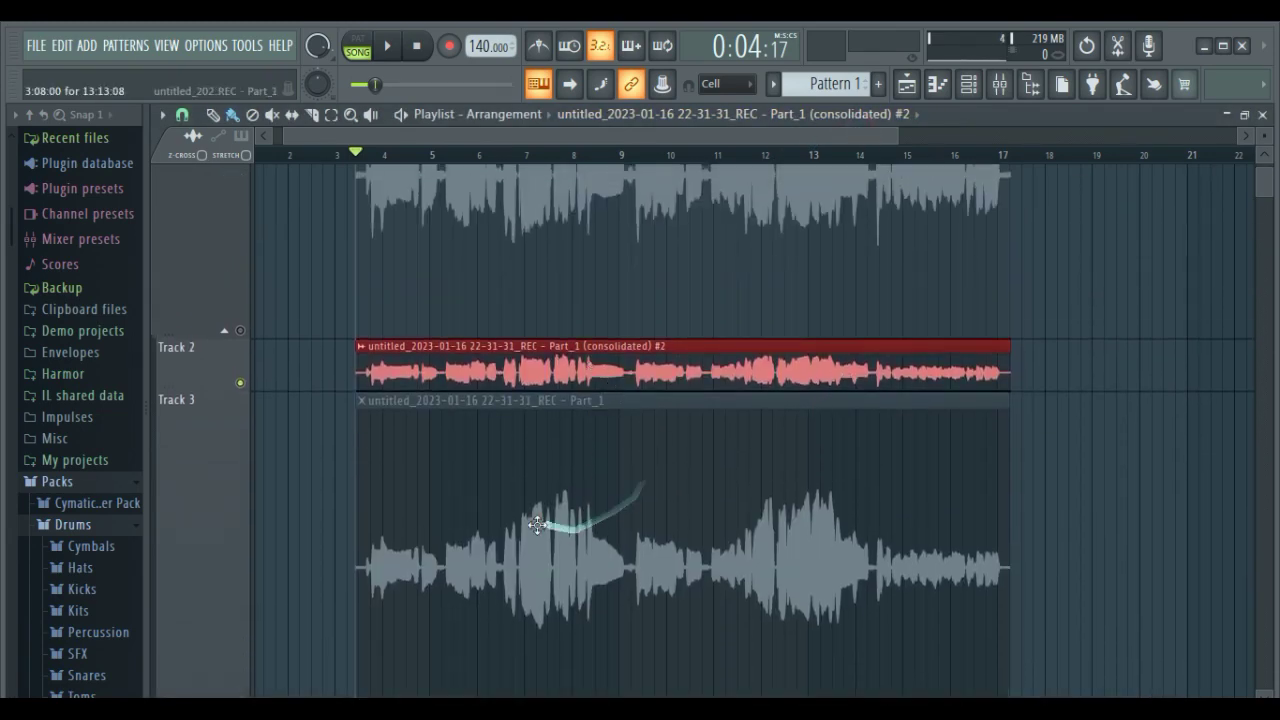
{"action": "right_click", "coordinate": [548, 420]}
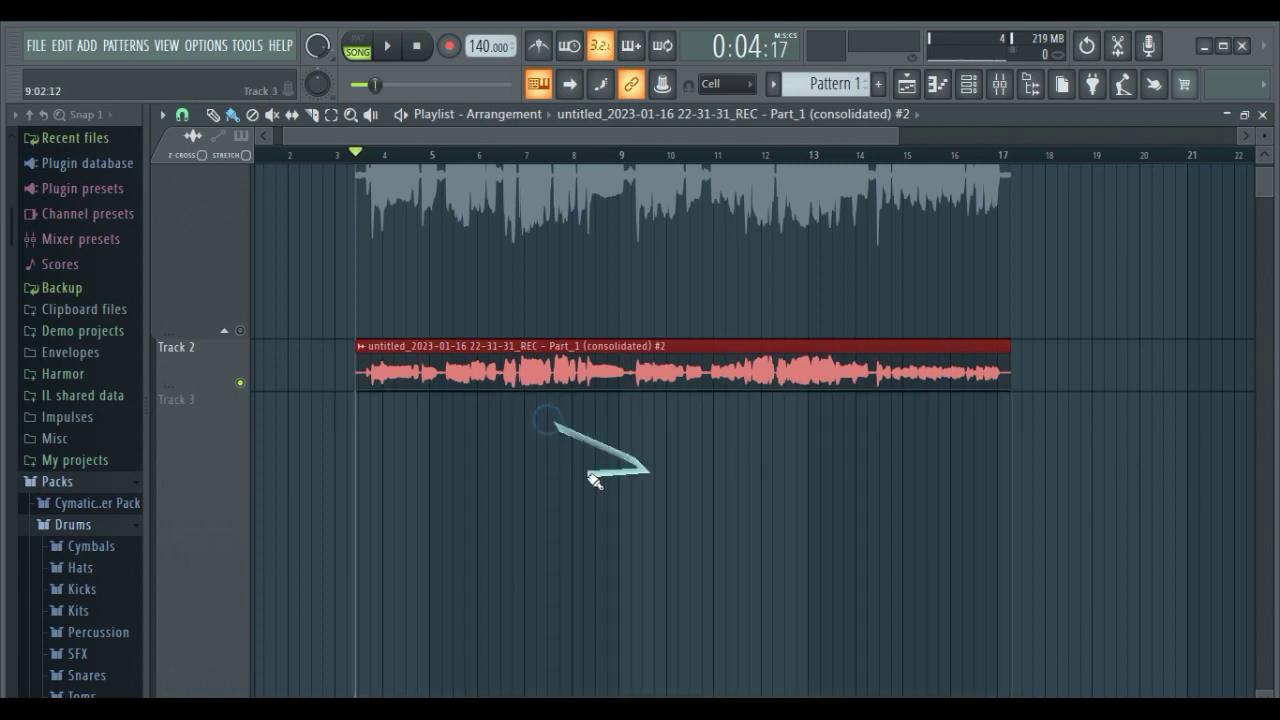
{"action": "left_click_drag", "start_coordinate": [194, 390], "coordinate": [186, 558]}
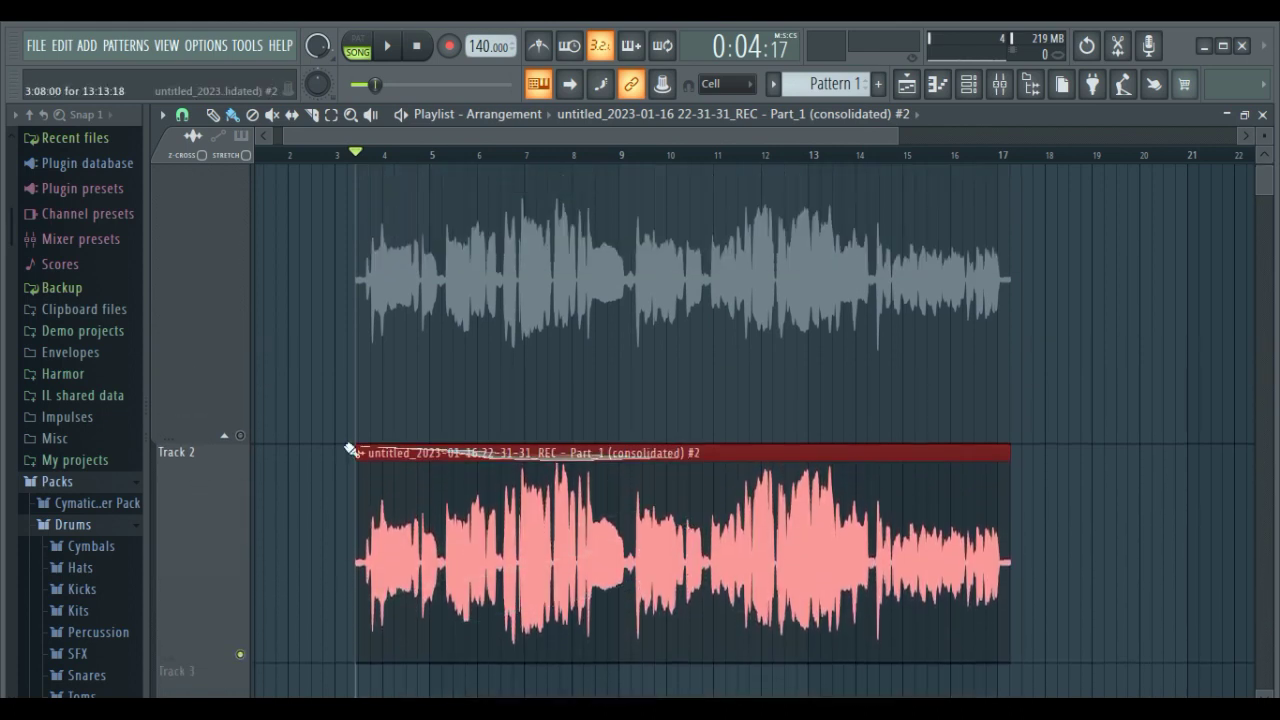
Unmute Track 1 and adjust the heights of Tracks 1 and 2 to compare both consolidated waveforms.
{"action": "left_click", "coordinate": [240, 437]}
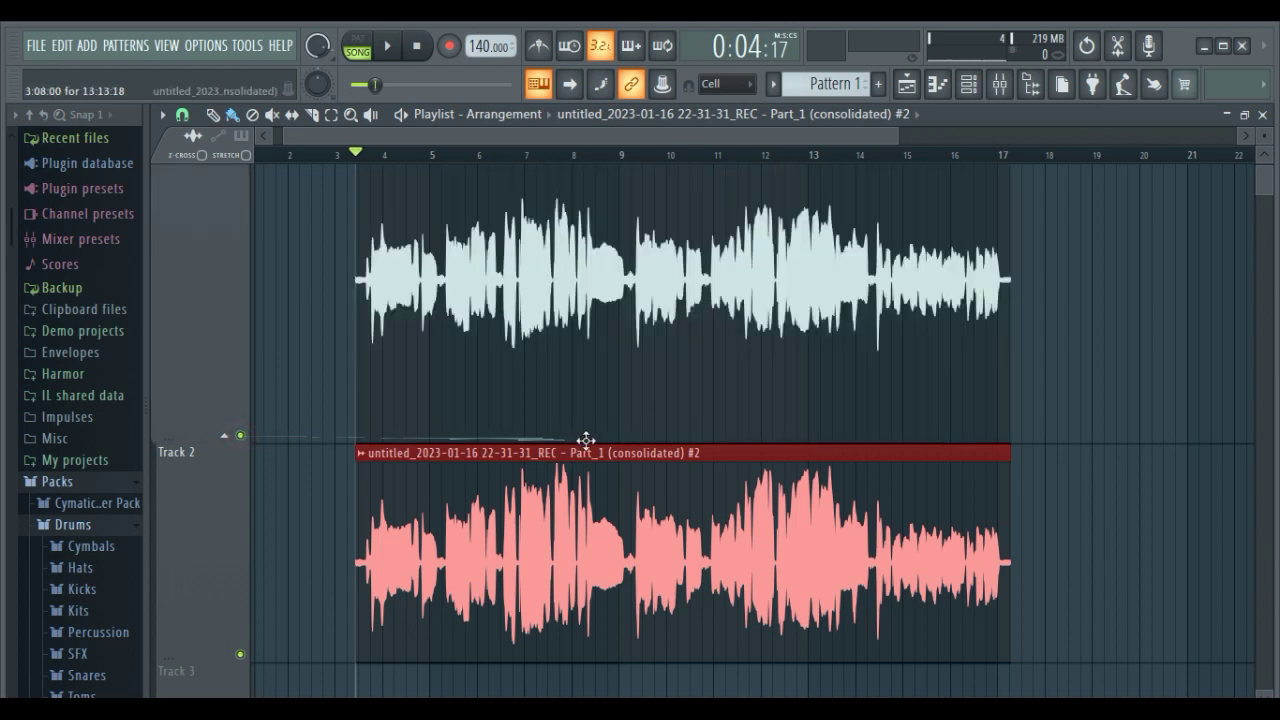
{"action": "scroll", "coordinate": [586, 440], "scroll_direction": "down", "scroll_amount": 1}
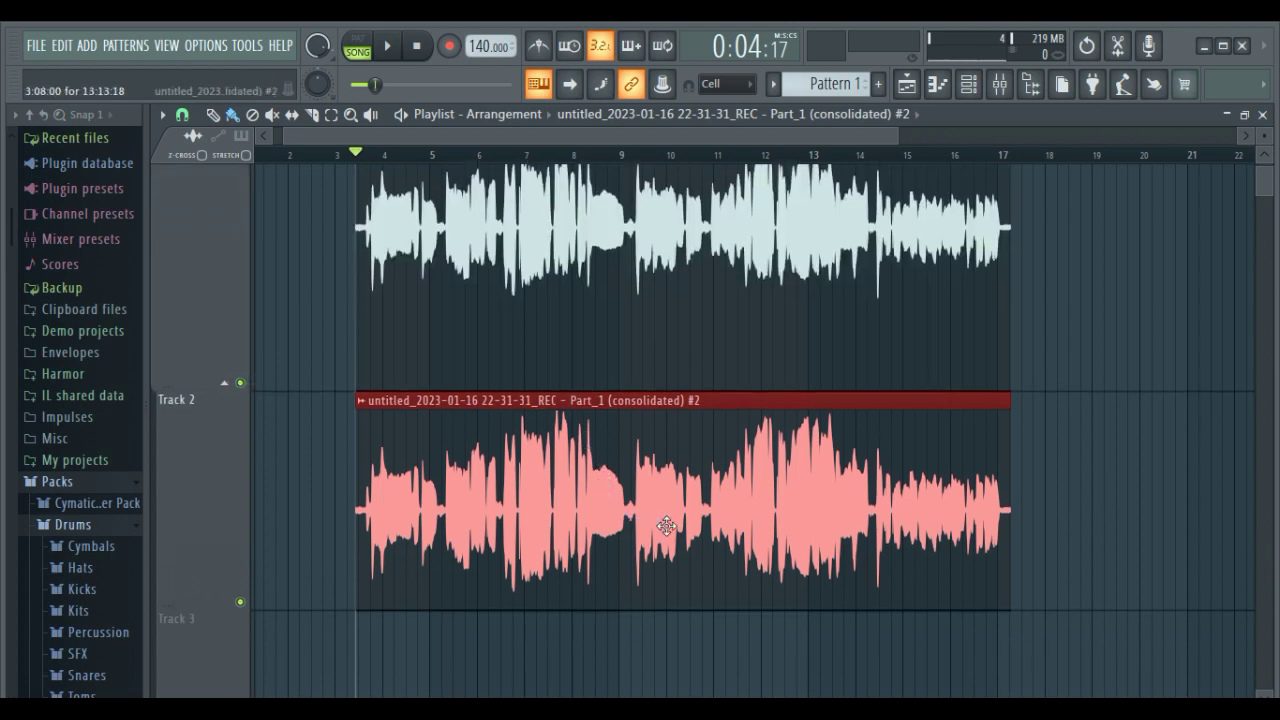
{"action": "scroll", "coordinate": [734, 530], "scroll_direction": "up", "scroll_amount": 1}
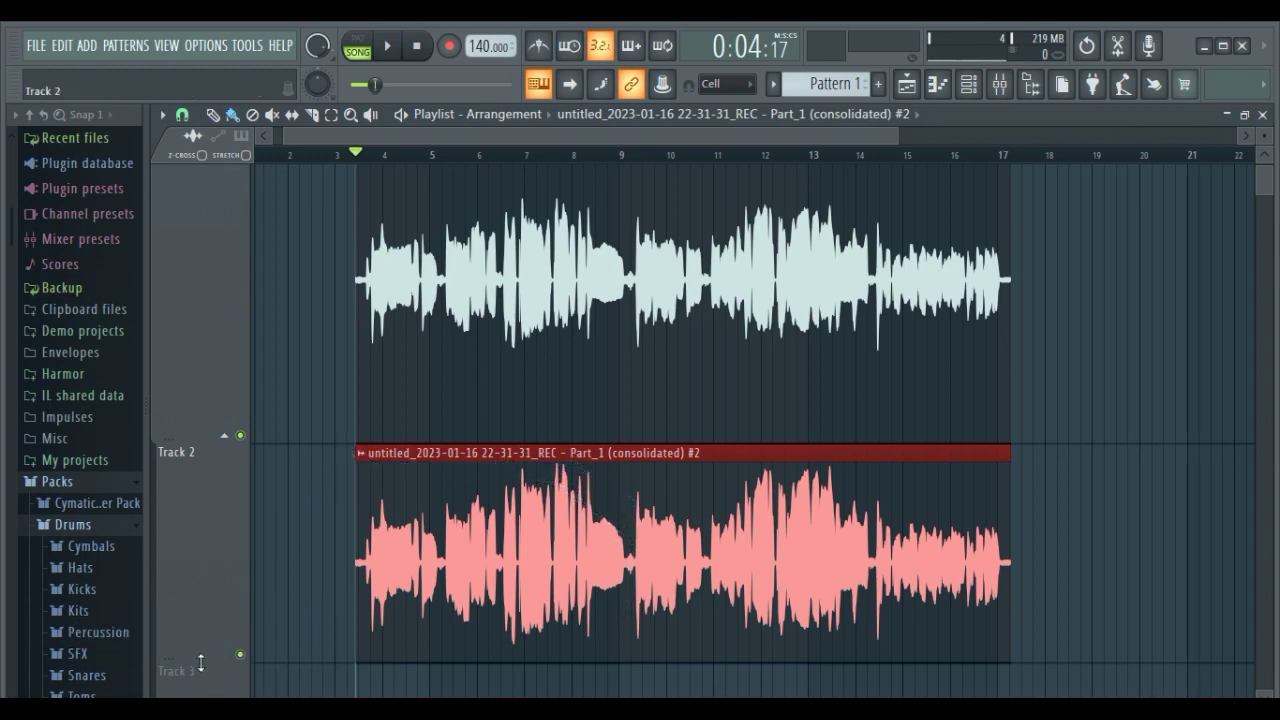
{"action": "left_click_drag", "start_coordinate": [200, 663], "coordinate": [212, 675]}
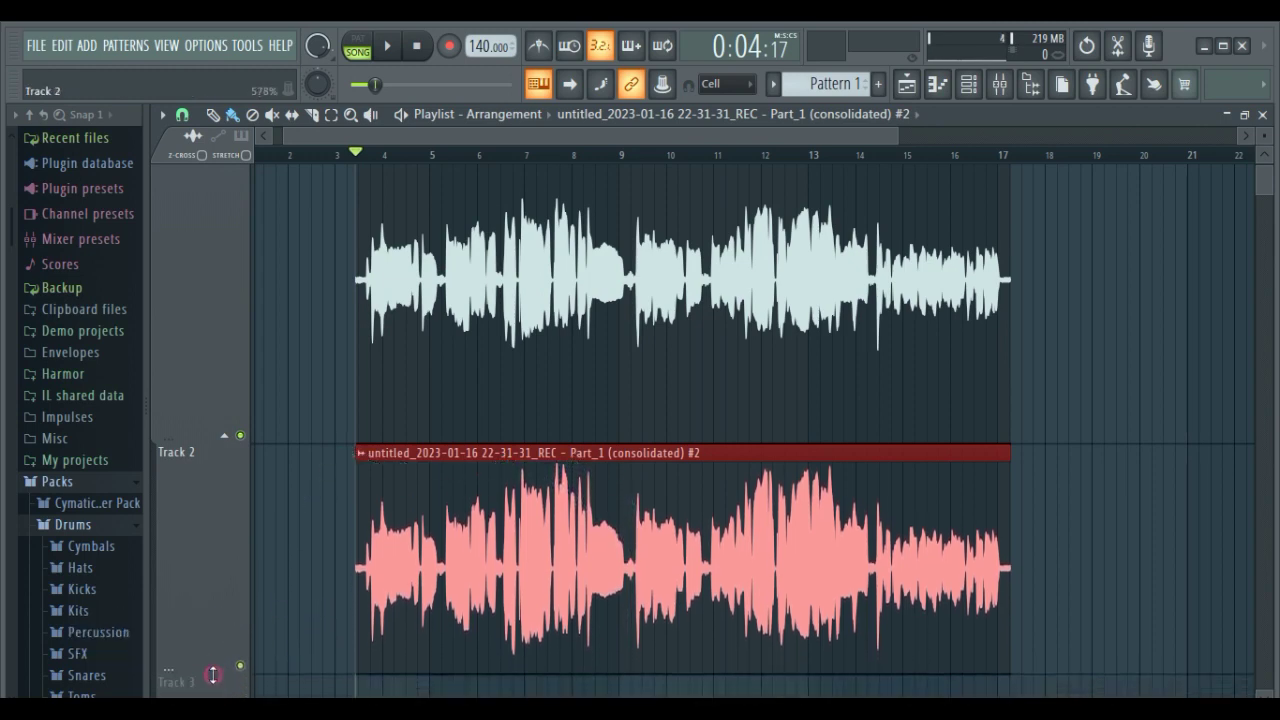
{"action": "scroll", "coordinate": [614, 550], "scroll_direction": "down", "scroll_amount": 1}
{"action": "scroll", "coordinate": [614, 550], "scroll_direction": "up", "scroll_amount": 1}
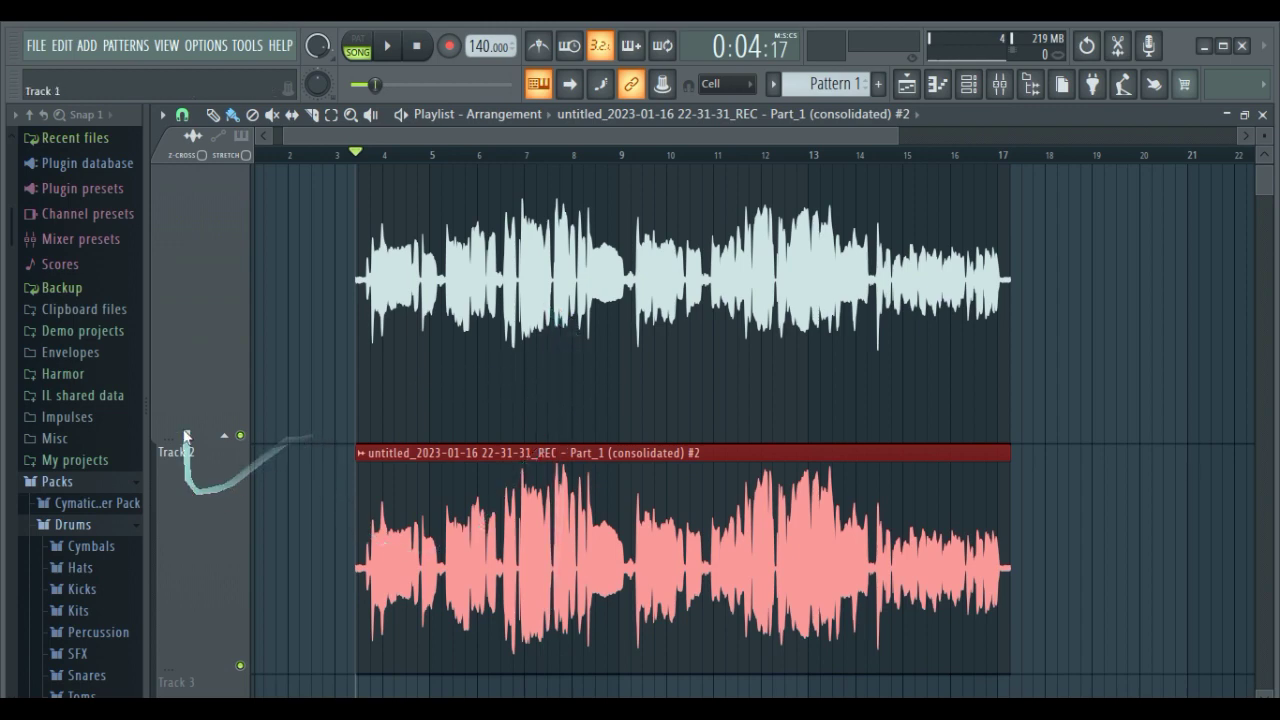
{"action": "left_click_drag", "start_coordinate": [186, 434], "coordinate": [181, 333]}
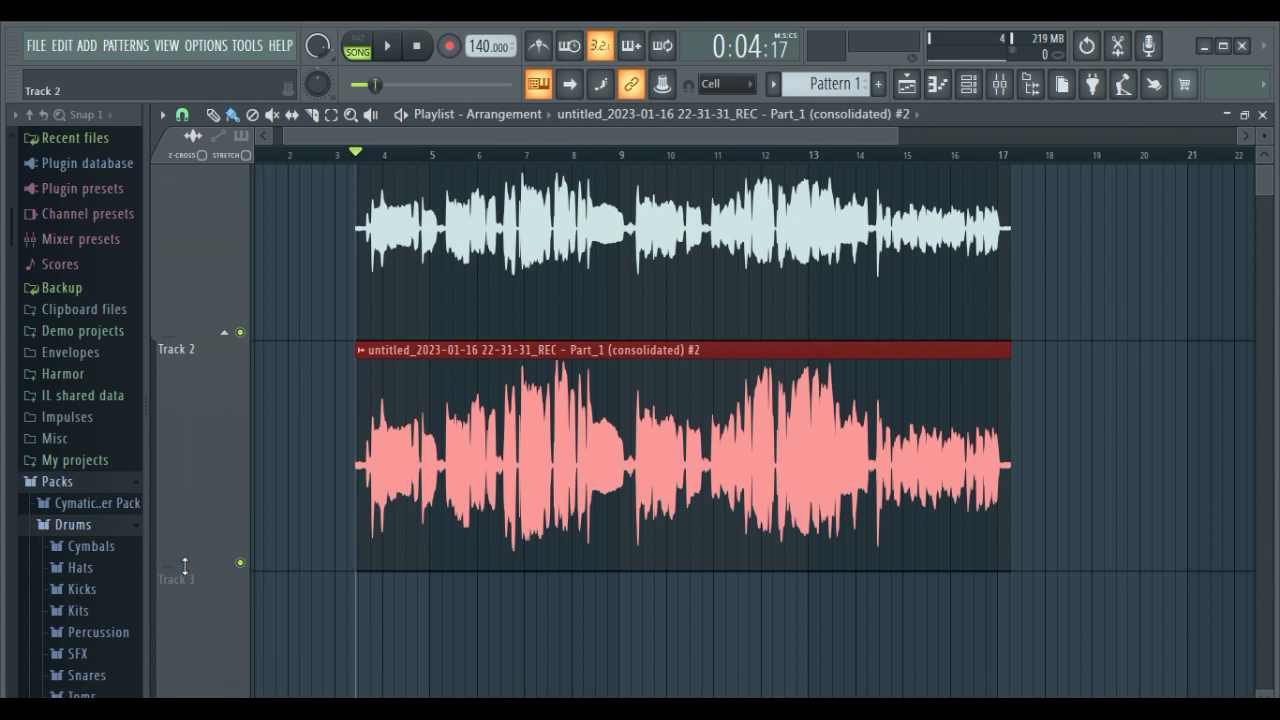
{"action": "scroll", "coordinate": [291, 486], "scroll_direction": "up", "scroll_amount": 2}
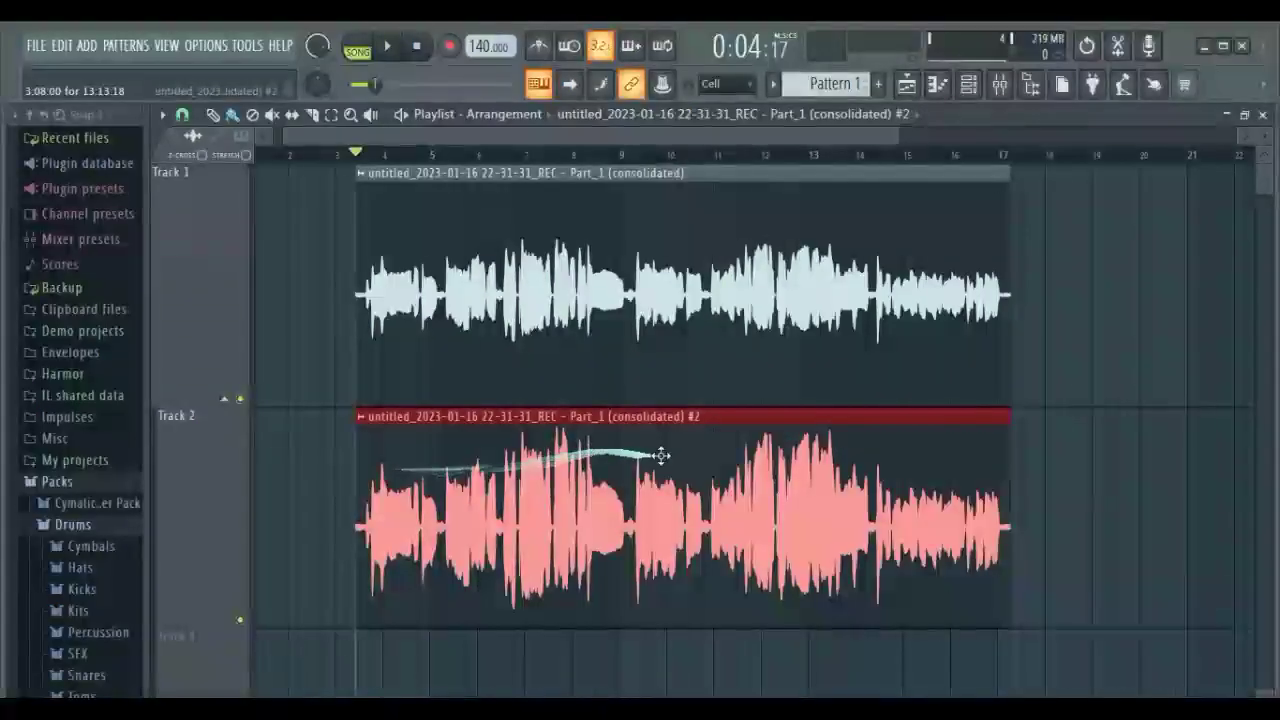
Pick the original recording in the channel rack and place it on Track 3, aligned with the start of the consolidated clips.
{"action": "left_click", "coordinate": [968, 84]}
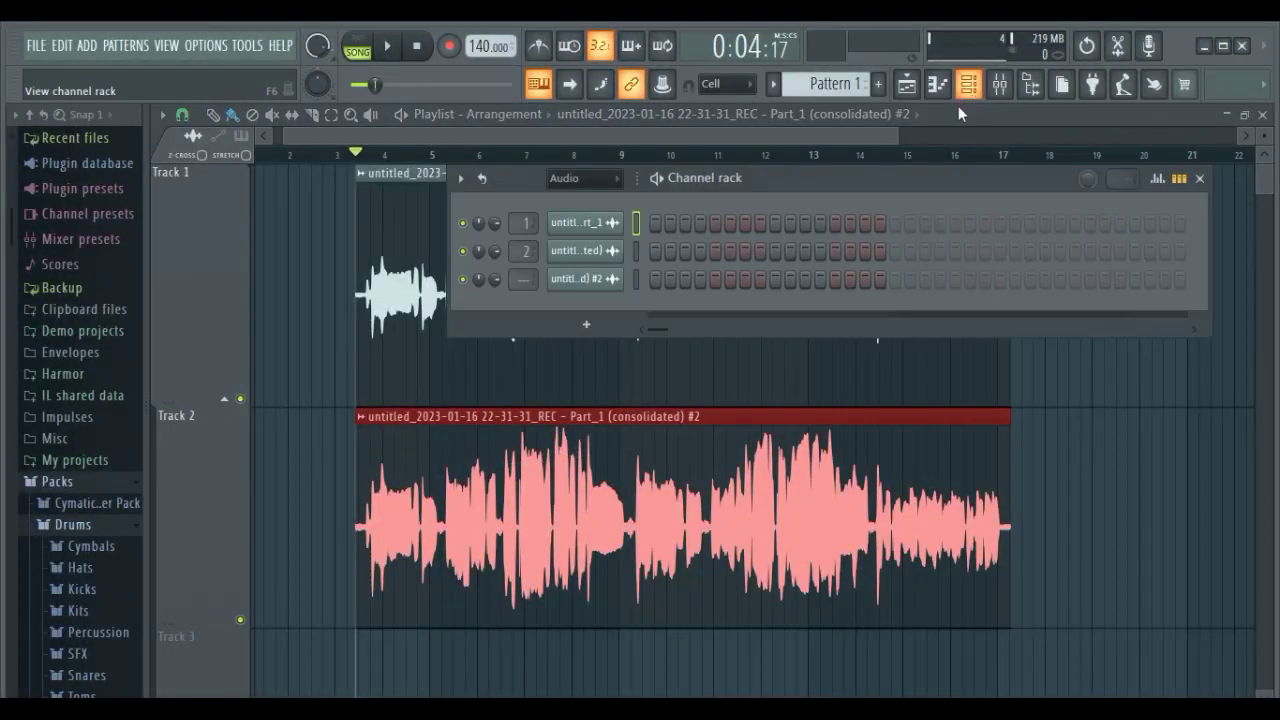
{"action": "left_click", "coordinate": [588, 222]}
{"action": "left_click_drag", "start_coordinate": [577, 655], "coordinate": [355, 621]}
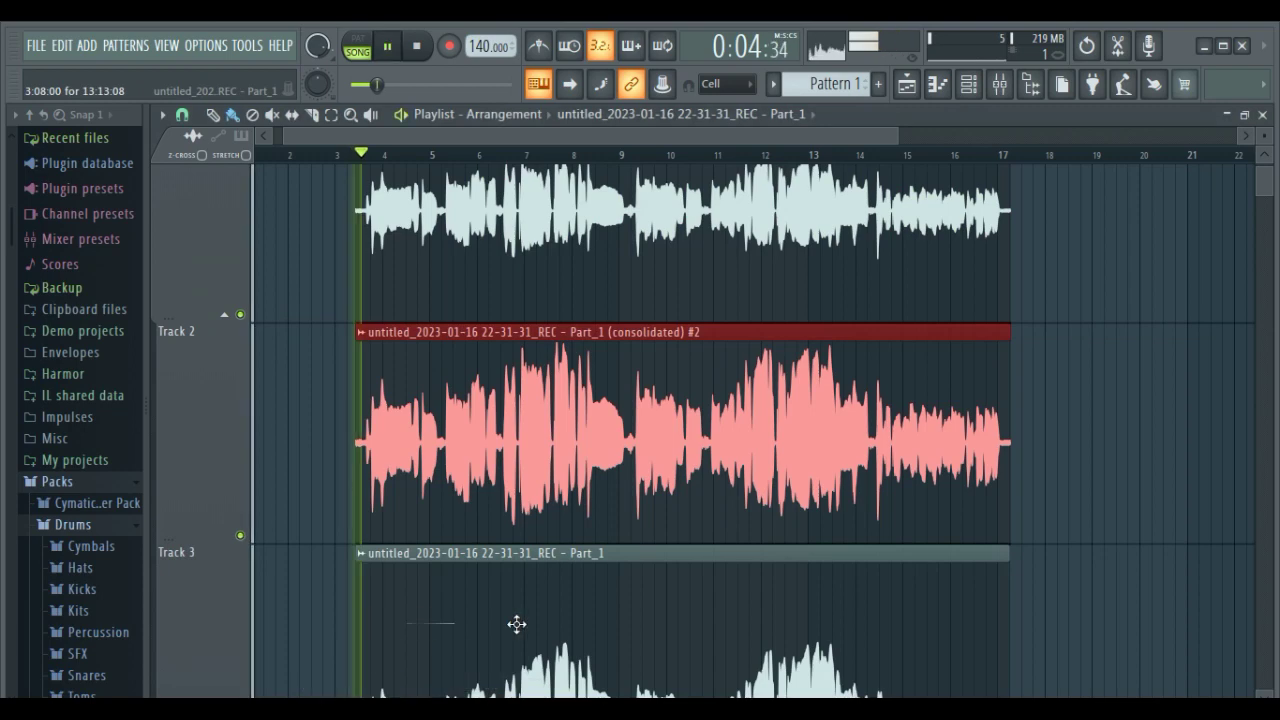
Reduce Track 3's height and compare the original waveform with both consolidated versions.
{"action": "scroll", "coordinate": [517, 623], "scroll_direction": "down", "scroll_amount": 3}
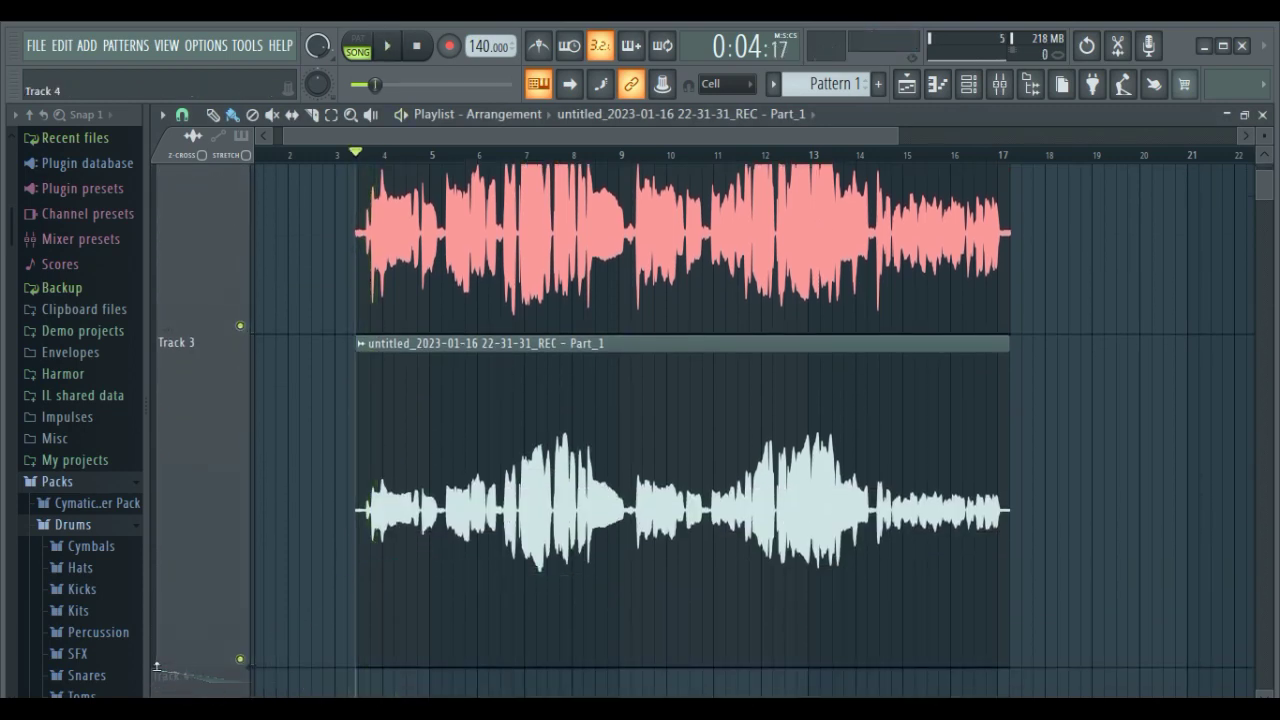
{"action": "left_click_drag", "start_coordinate": [178, 668], "coordinate": [172, 610]}
{"action": "scroll", "coordinate": [338, 507], "scroll_direction": "up", "scroll_amount": 2}
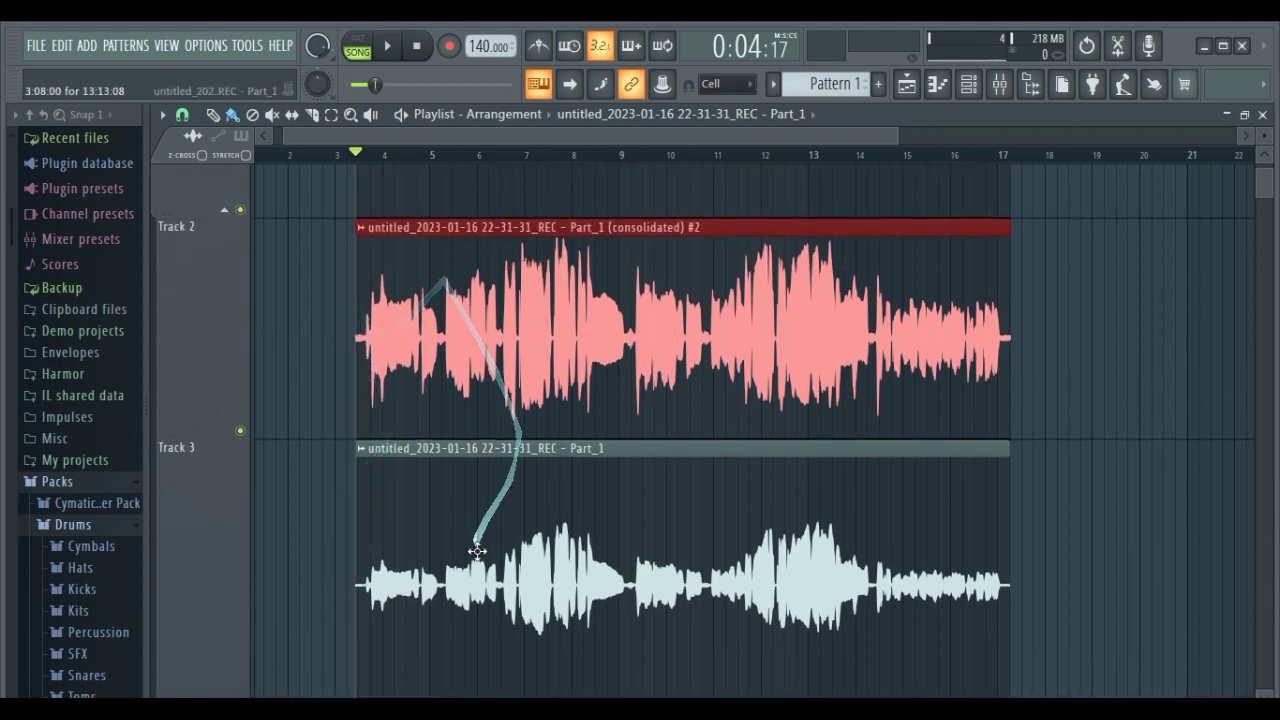
{"action": "scroll", "coordinate": [477, 551], "scroll_direction": "down", "scroll_amount": 1}
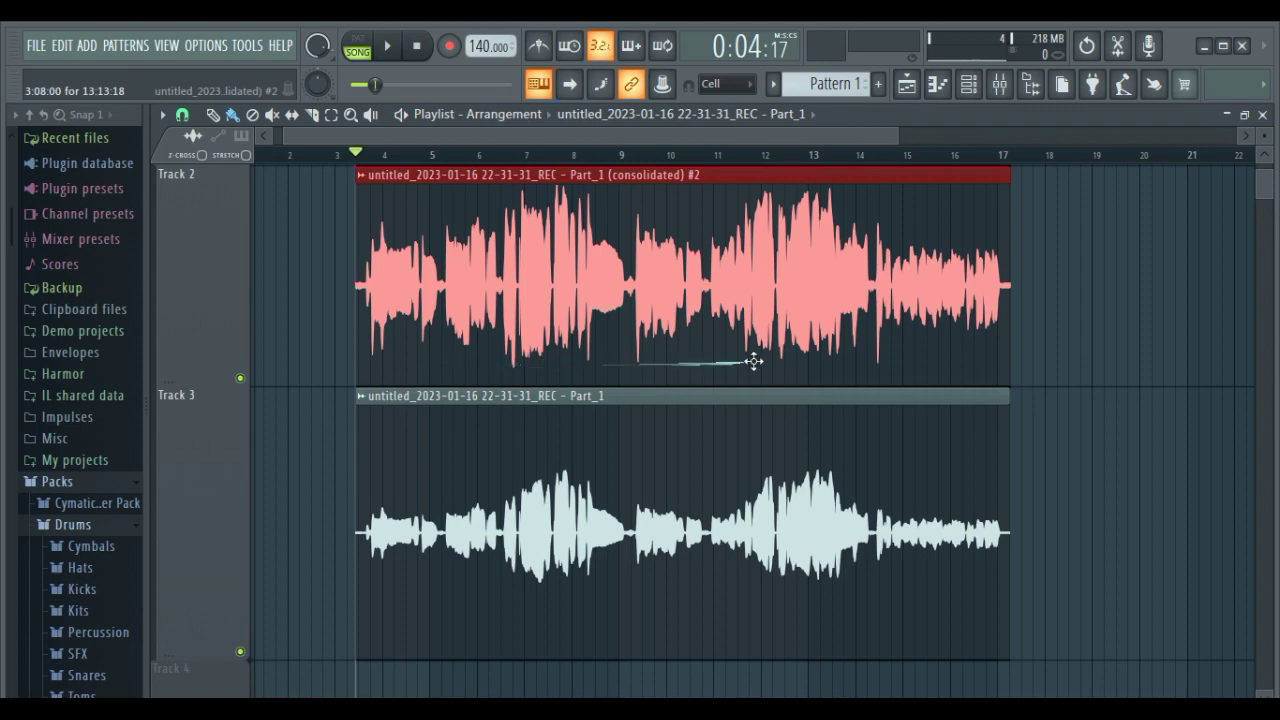
{"action": "scroll", "coordinate": [936, 354], "scroll_direction": "up", "scroll_amount": 2}
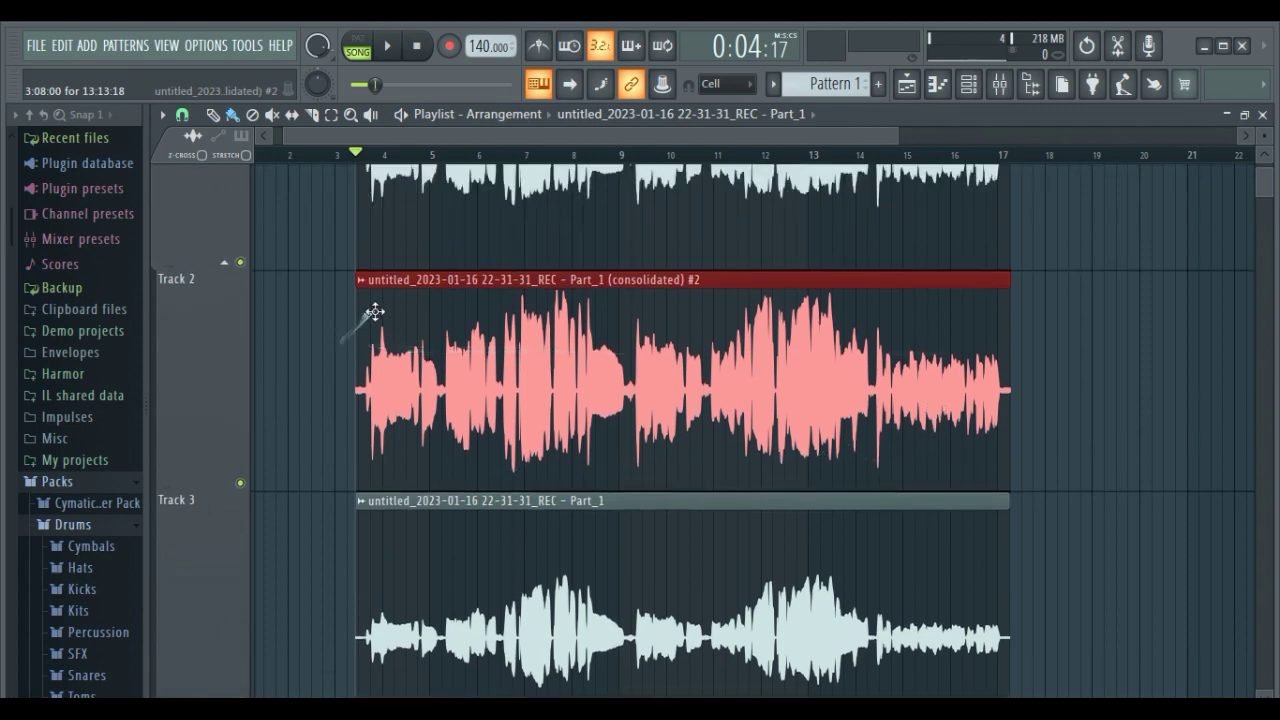
{"action": "scroll", "coordinate": [450, 360], "scroll_direction": "up", "scroll_amount": 2}
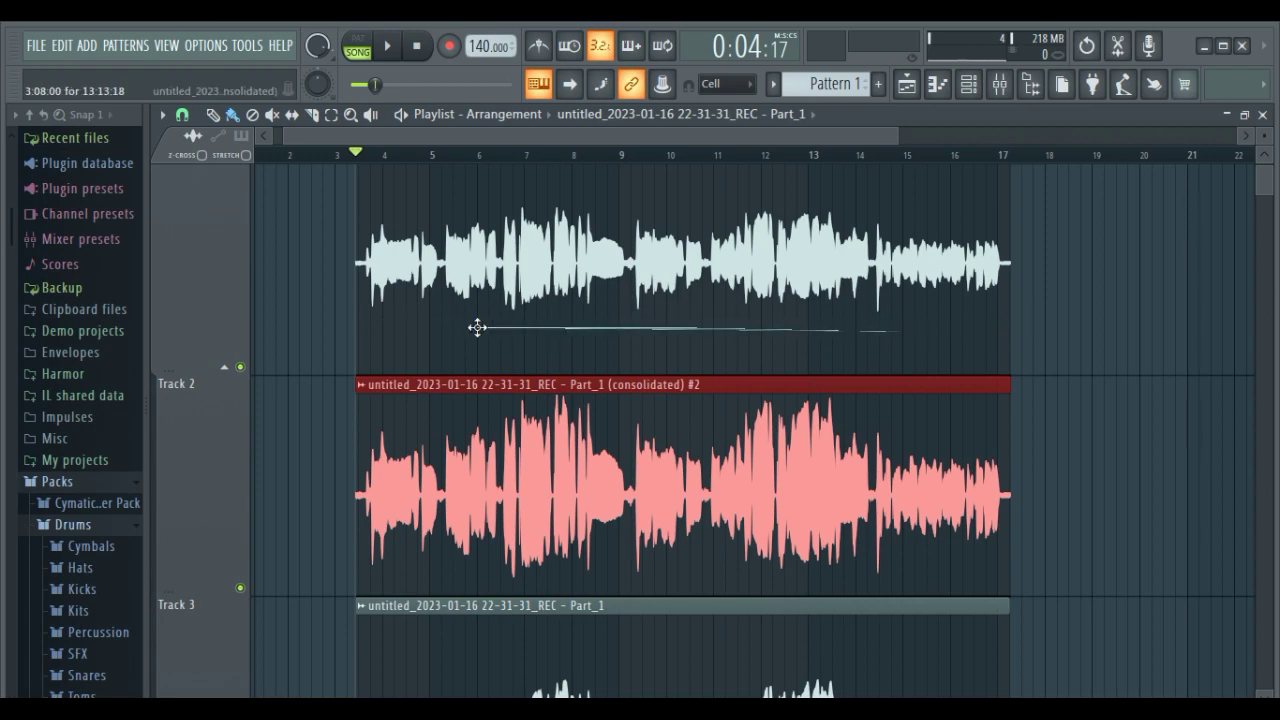
Lower the Vocal Rider's Target knob to about three o'clock in Patcher on Insert 1, and return to the playlist.
{"action": "left_click", "coordinate": [999, 84]}
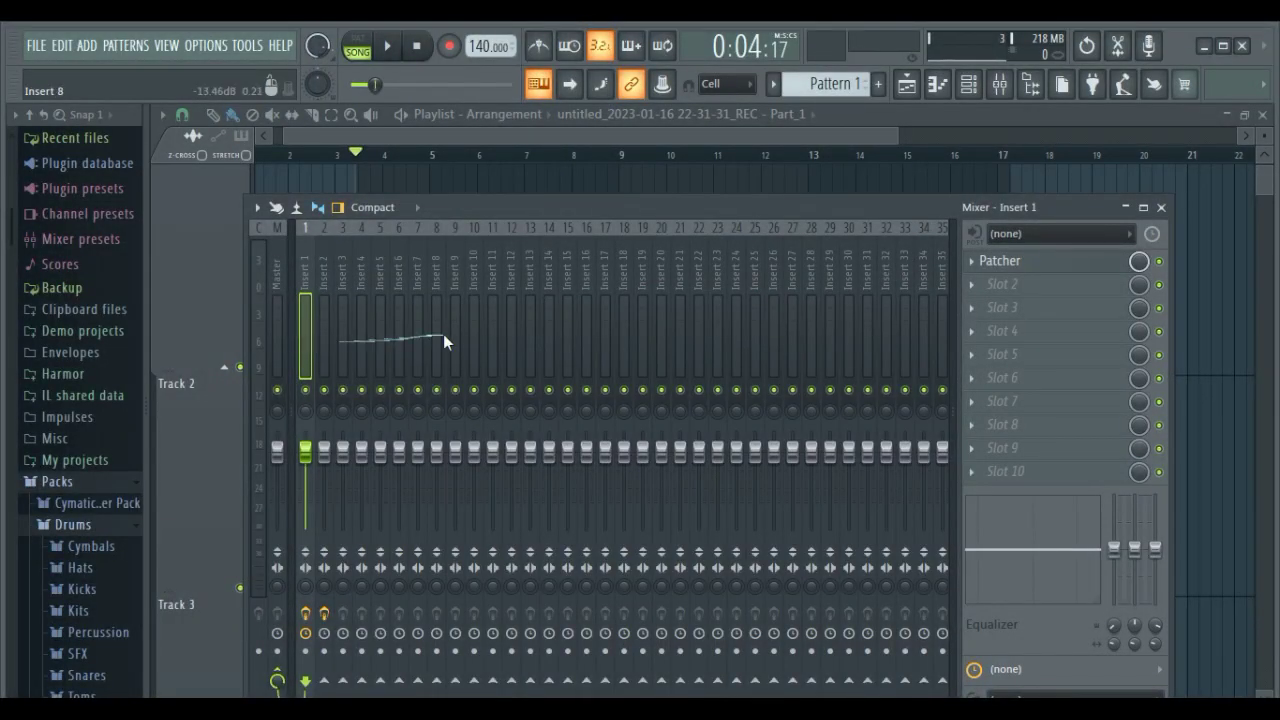
{"action": "left_click", "coordinate": [653, 128]}
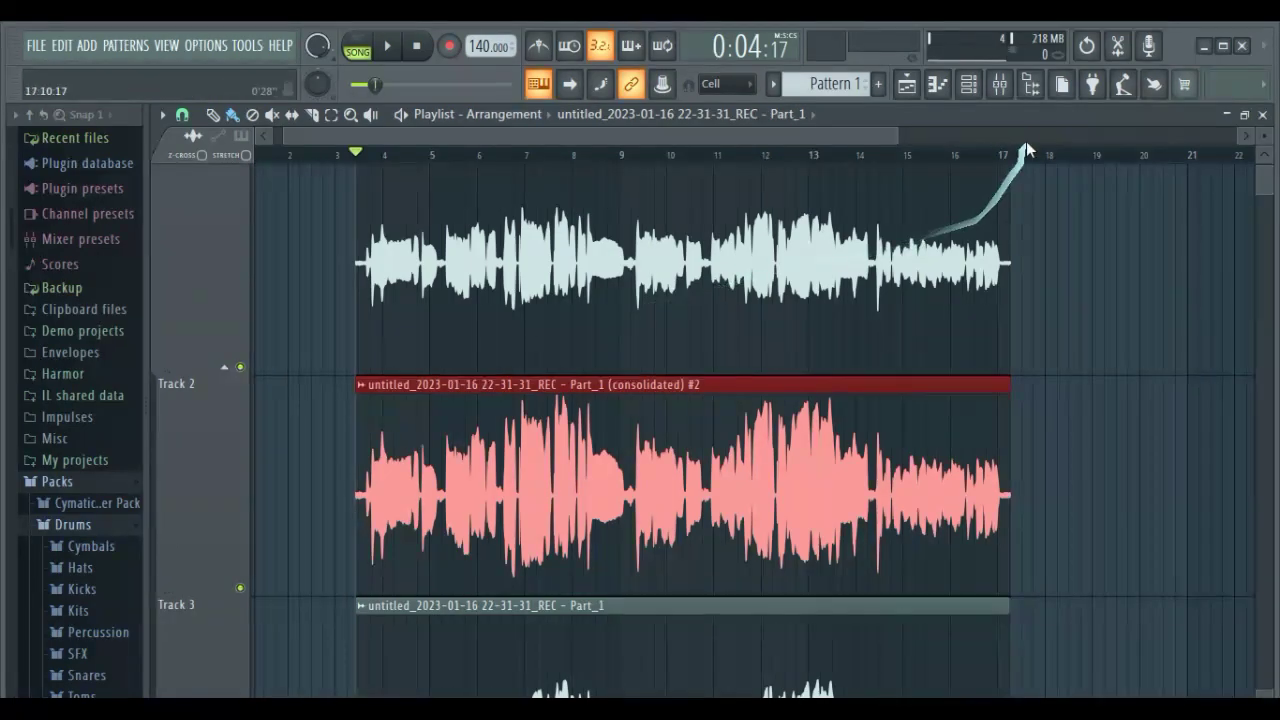
{"action": "left_click", "coordinate": [1000, 86]}
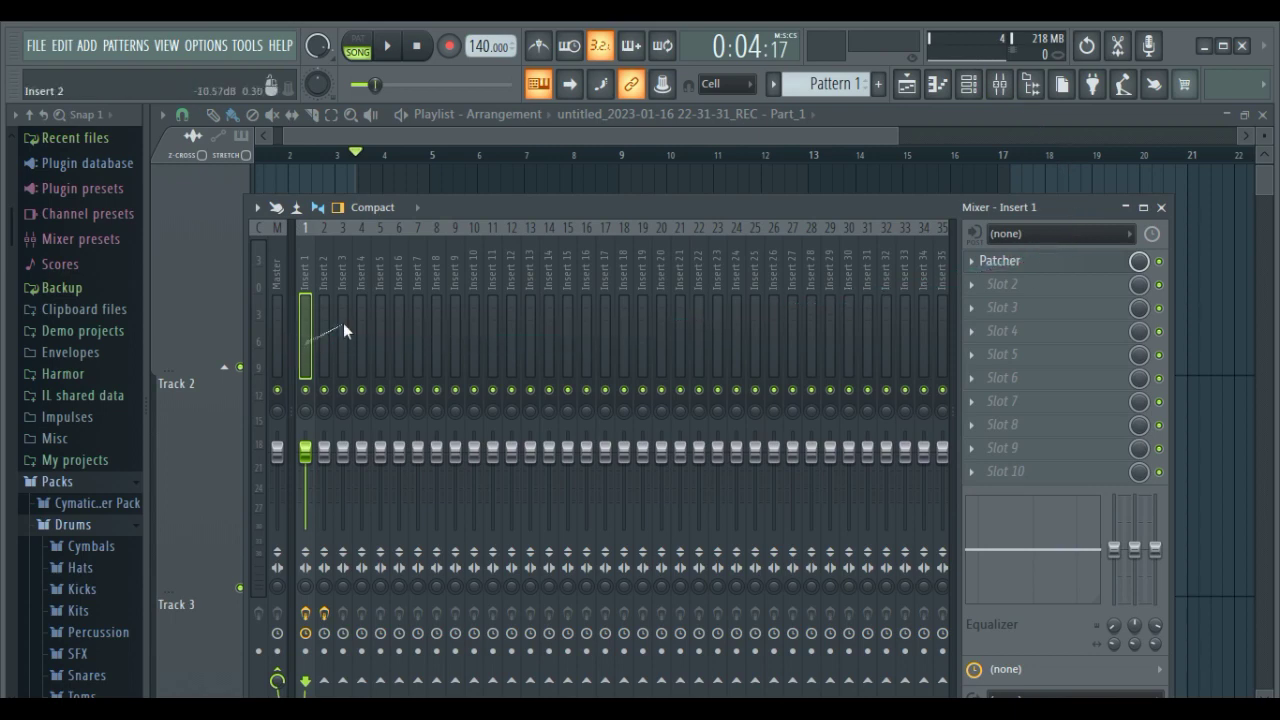
{"action": "left_click", "coordinate": [1063, 259]}
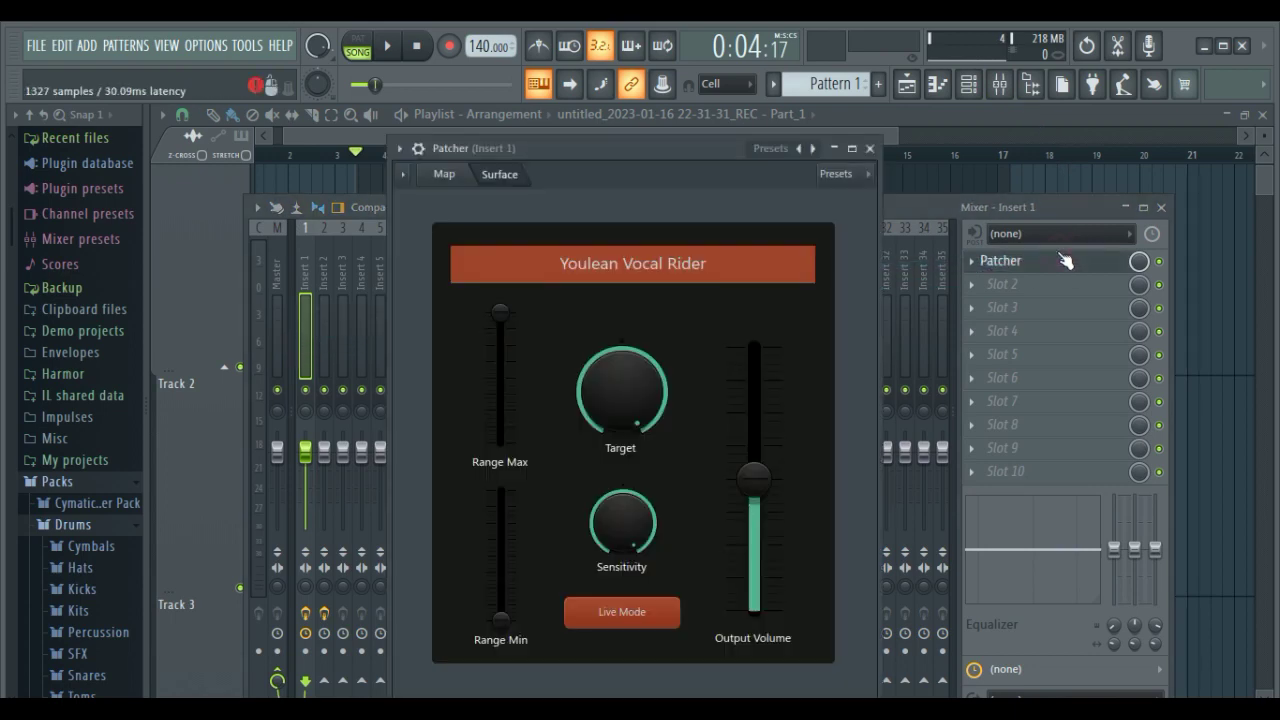
{"action": "left_click_drag", "start_coordinate": [668, 398], "coordinate": [674, 474]}
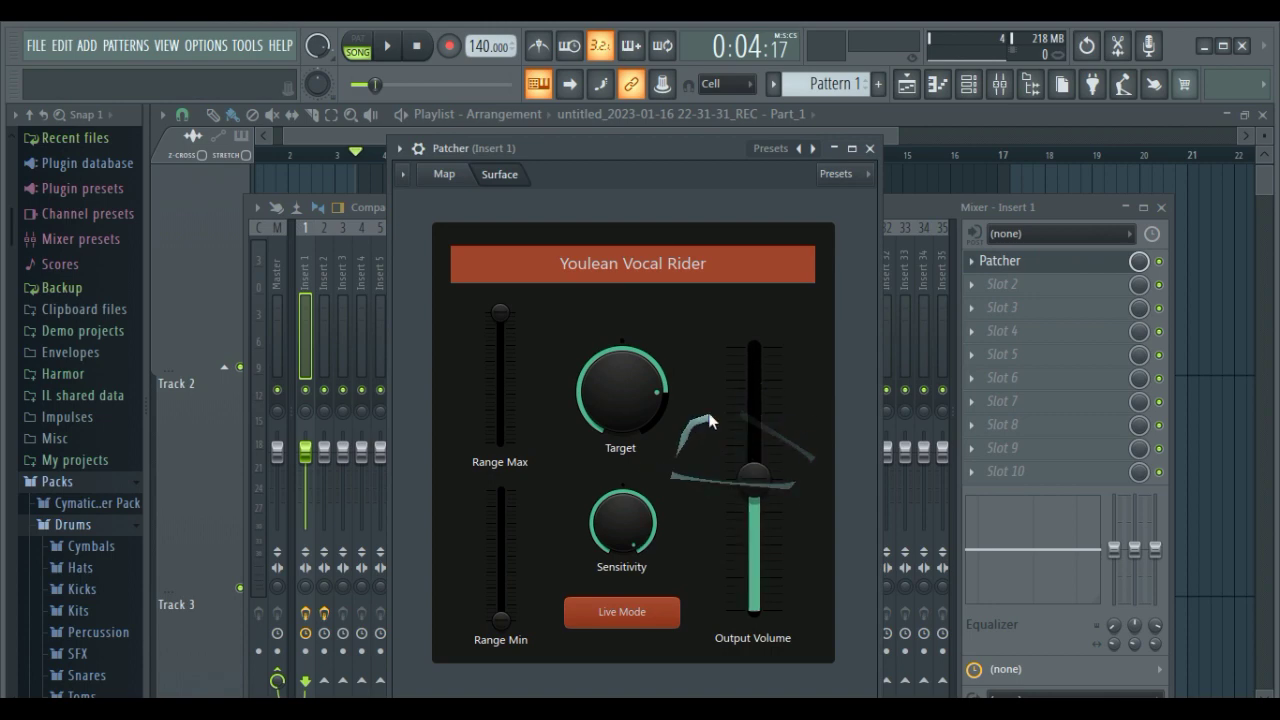
{"action": "left_click", "coordinate": [870, 149]}
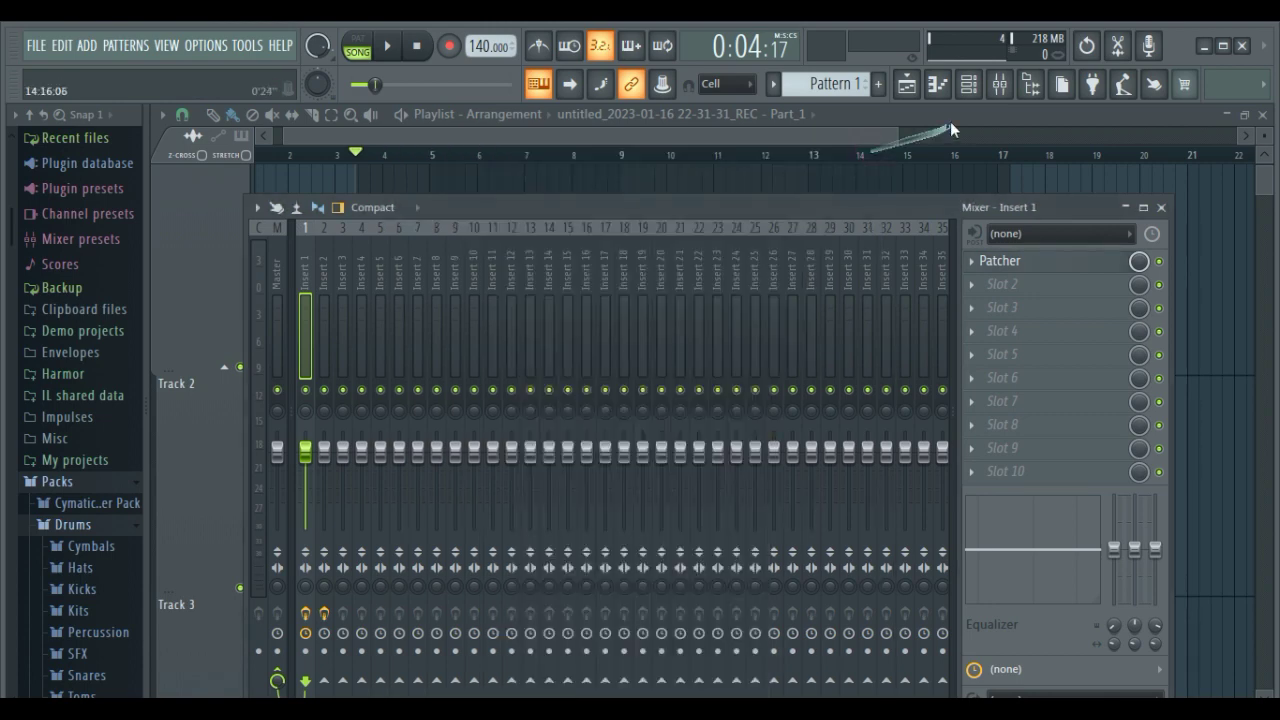
{"action": "left_click", "coordinate": [946, 119]}
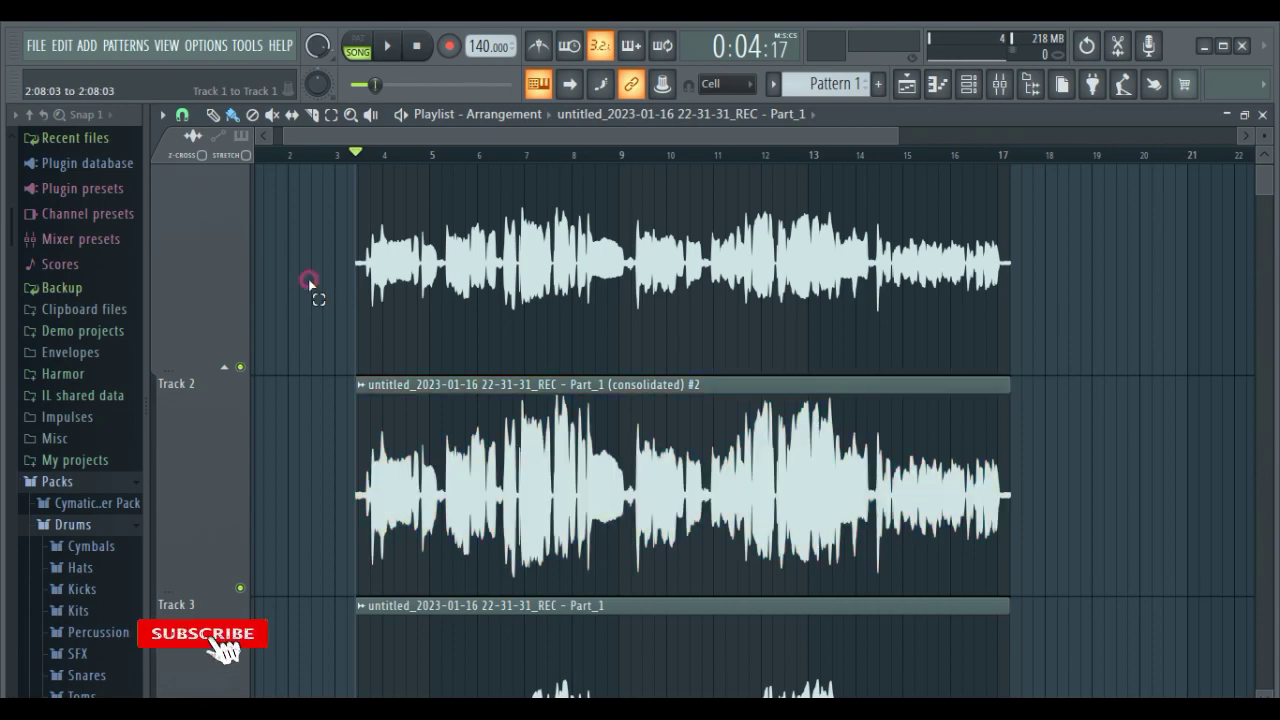
Try to consolidate the selected Track 1 clip into a new audio clip.
{"action": "mouse_move", "coordinate": [309, 284]}
{"action": "left_mouse_down"}
{"action": "mouse_move", "coordinate": [1034, 289]}
{"action": "mouse_move", "coordinate": [1034, 277]}
{"action": "left_mouse_up"}
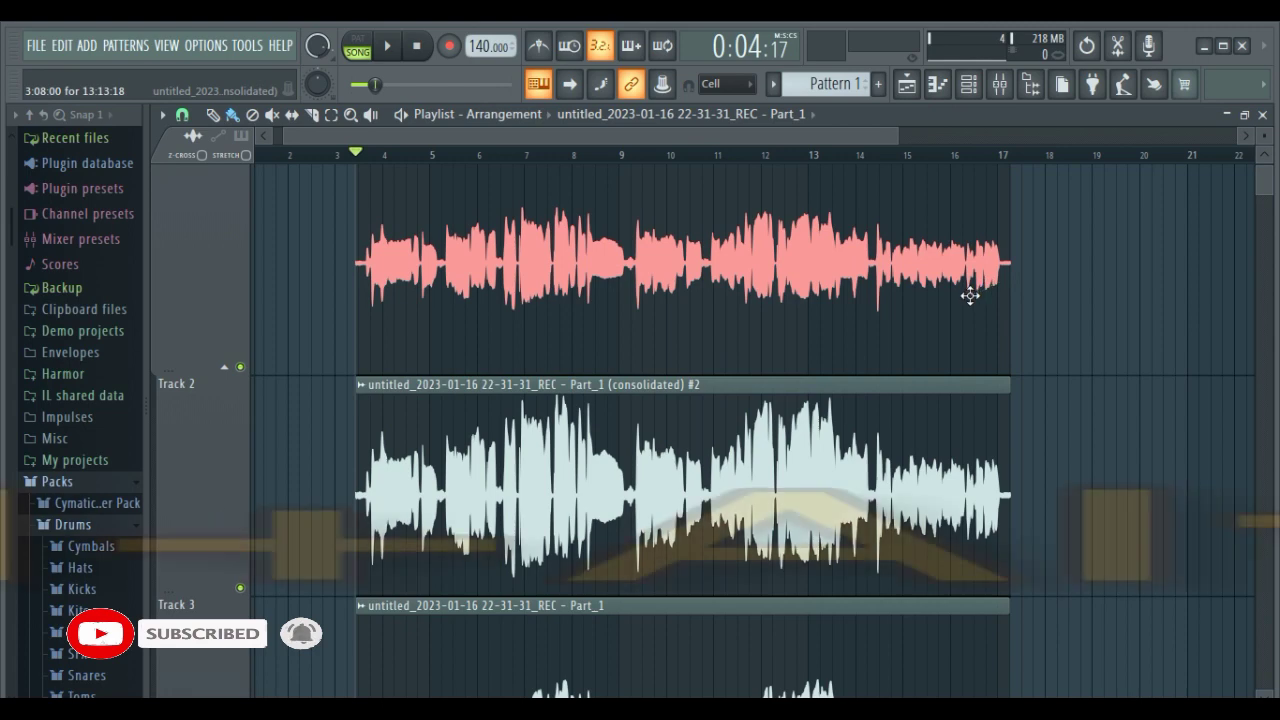
{"action": "key", "text": "ctrl+alt+c"}
{"action": "left_click", "coordinate": [776, 620]}
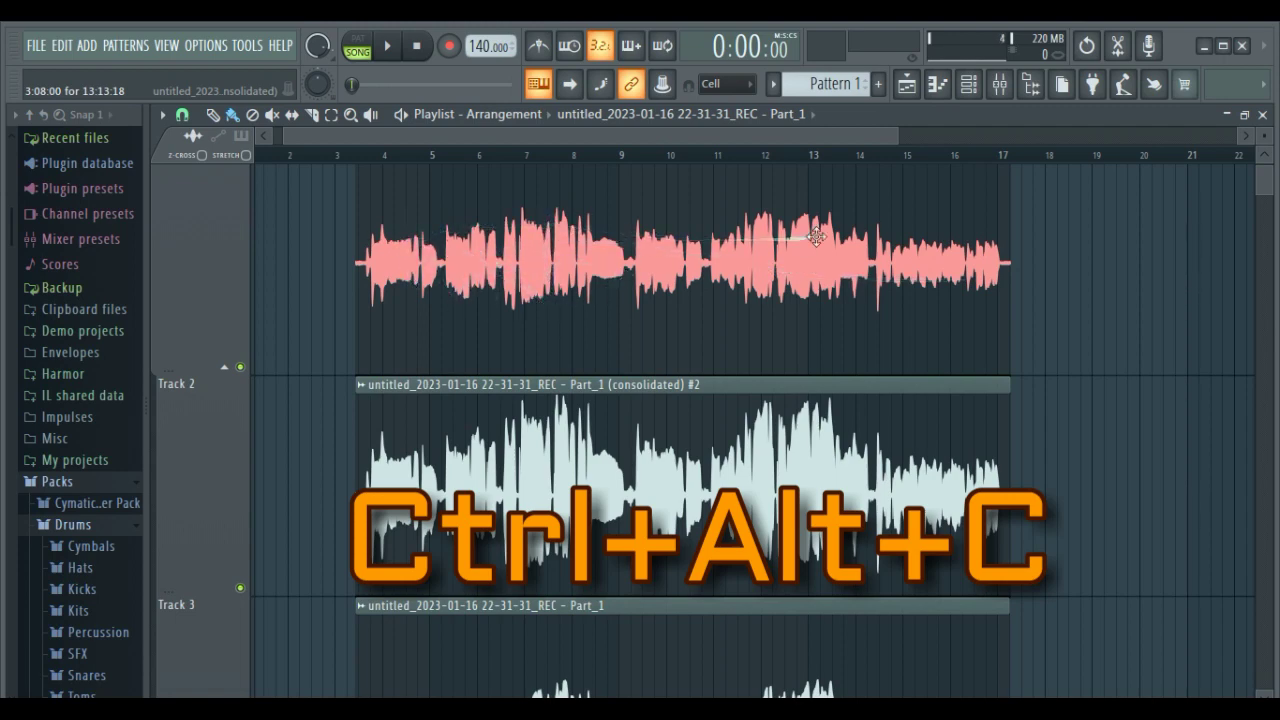
Delete the "(consolidated) #2" clip from Track 2 and move the original clip up from Track 3 for comparison with Track 1.
{"action": "right_click", "coordinate": [478, 418]}
{"action": "scroll", "coordinate": [650, 252], "scroll_direction": "down", "scroll_amount": 5}
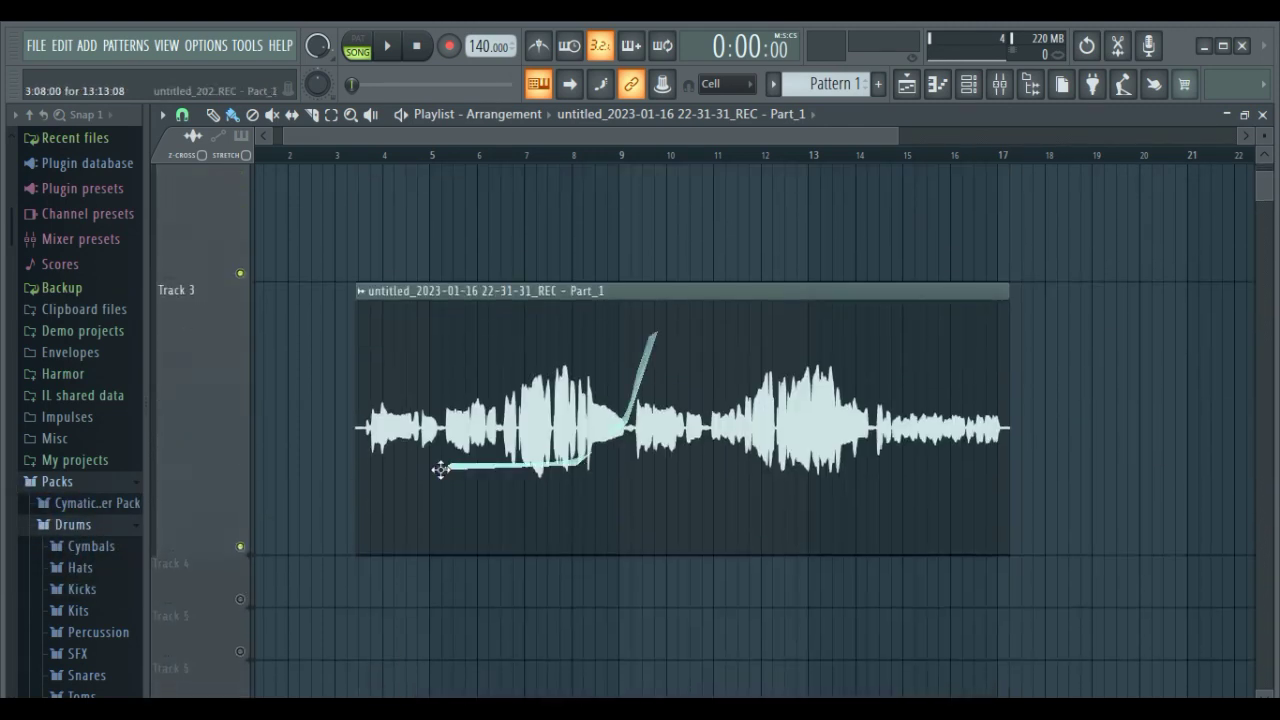
{"action": "scroll", "coordinate": [590, 421], "scroll_direction": "up", "scroll_amount": 5}
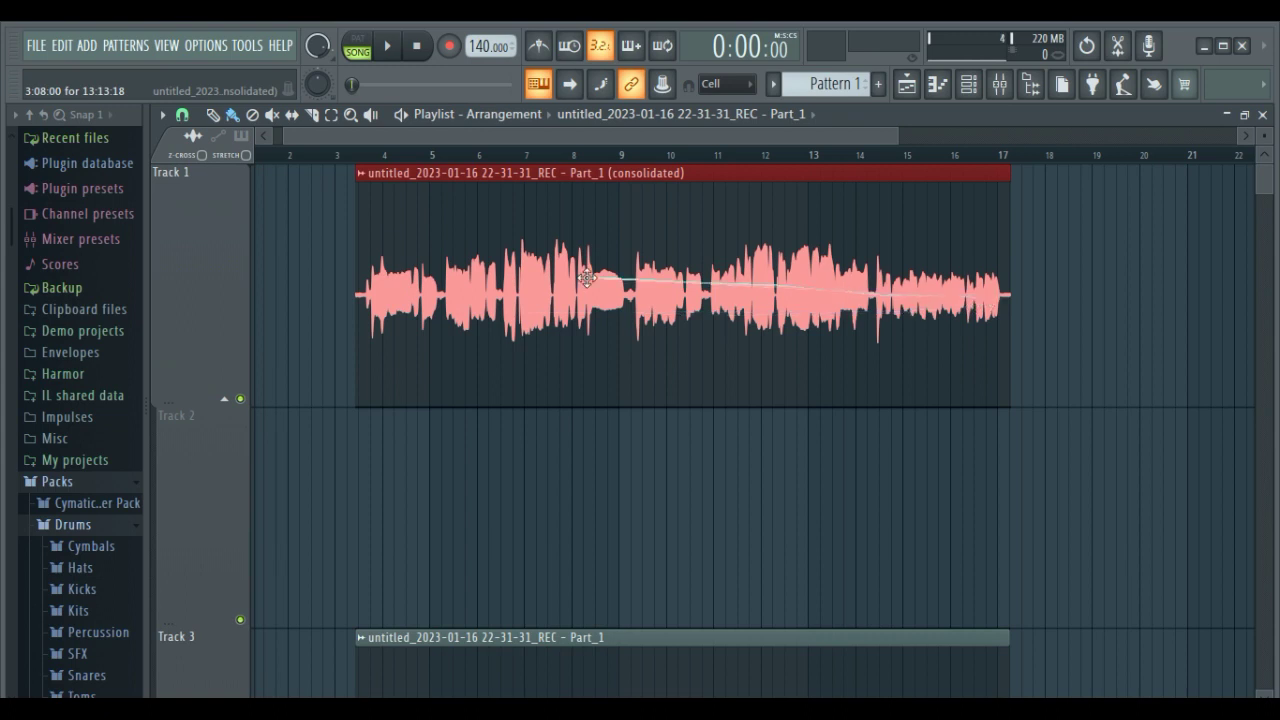
{"action": "scroll", "coordinate": [486, 280], "scroll_direction": "down", "scroll_amount": 3}
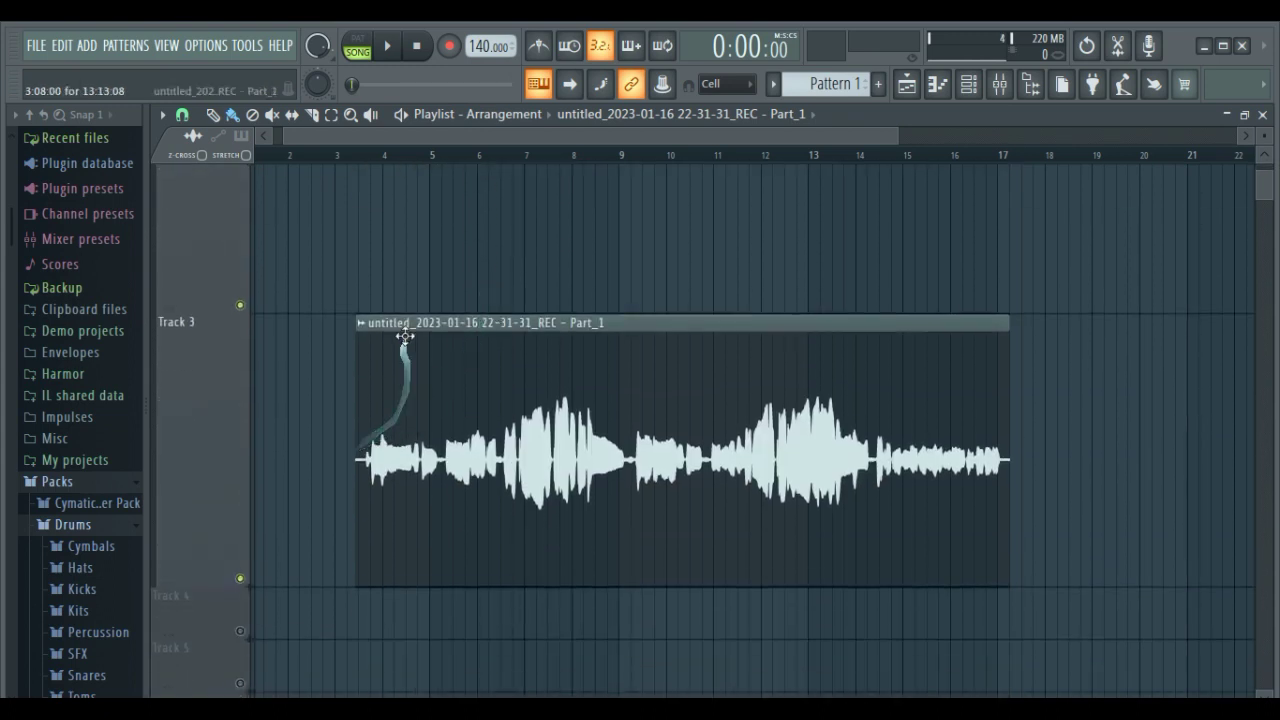
{"action": "scroll", "coordinate": [406, 150], "scroll_direction": "up", "scroll_amount": 3}
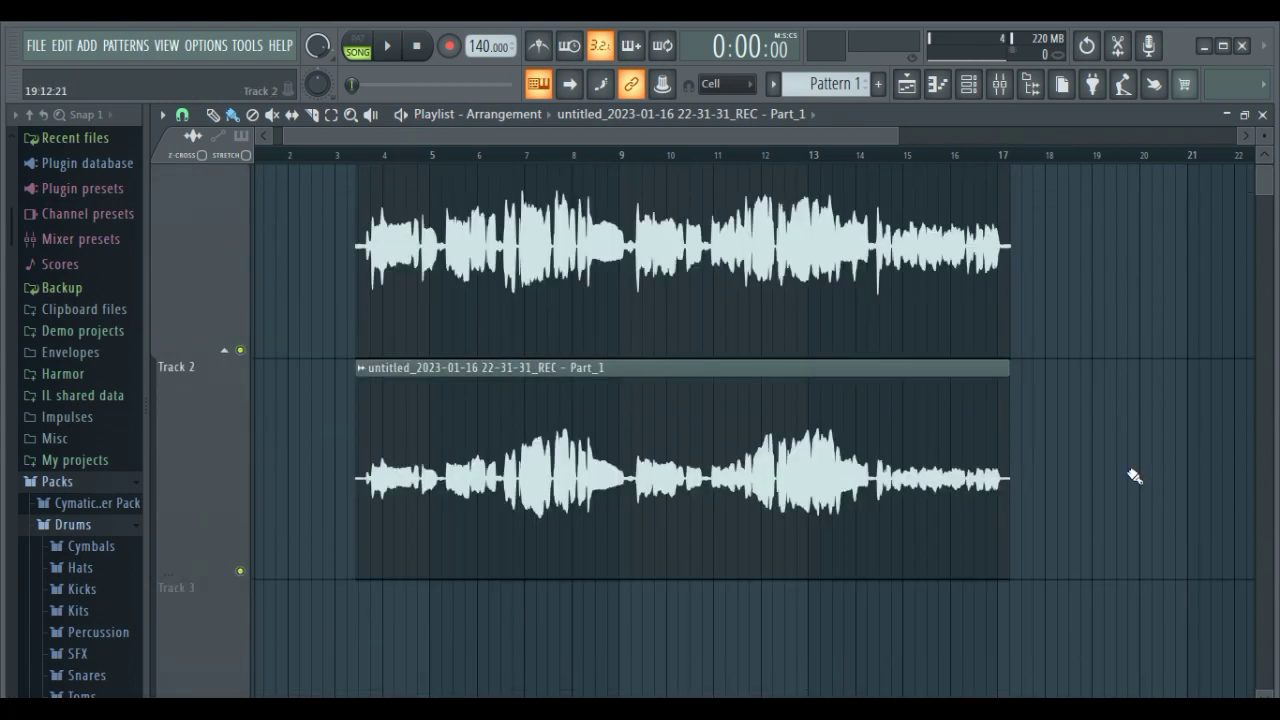